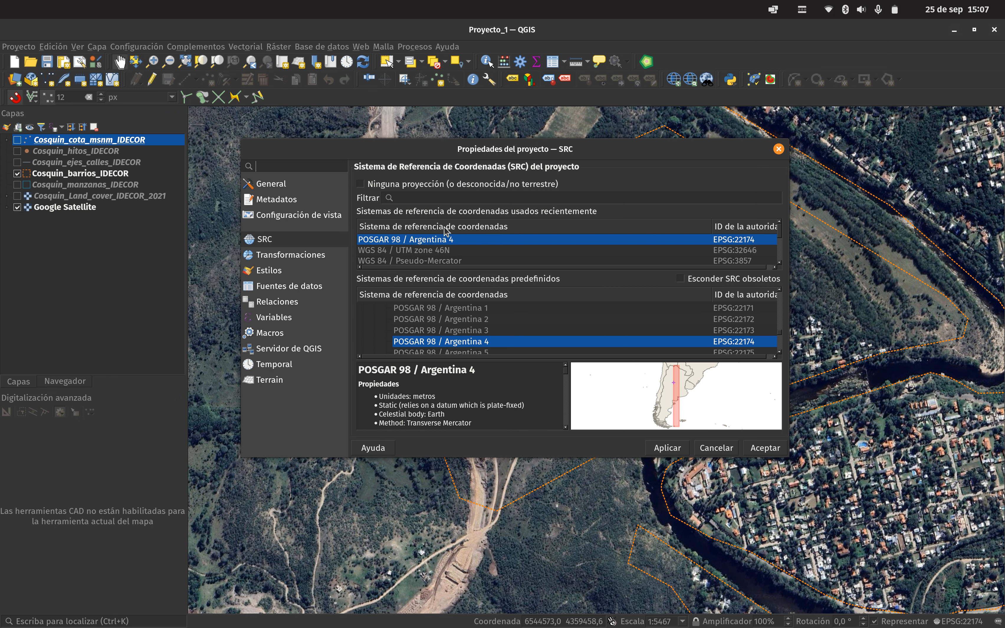
Step: Review the recently used coordinate reference systems in the project's properties and close the dialog
scroll(447, 231, "down", 1)
scroll(398, 261, "down", 1)
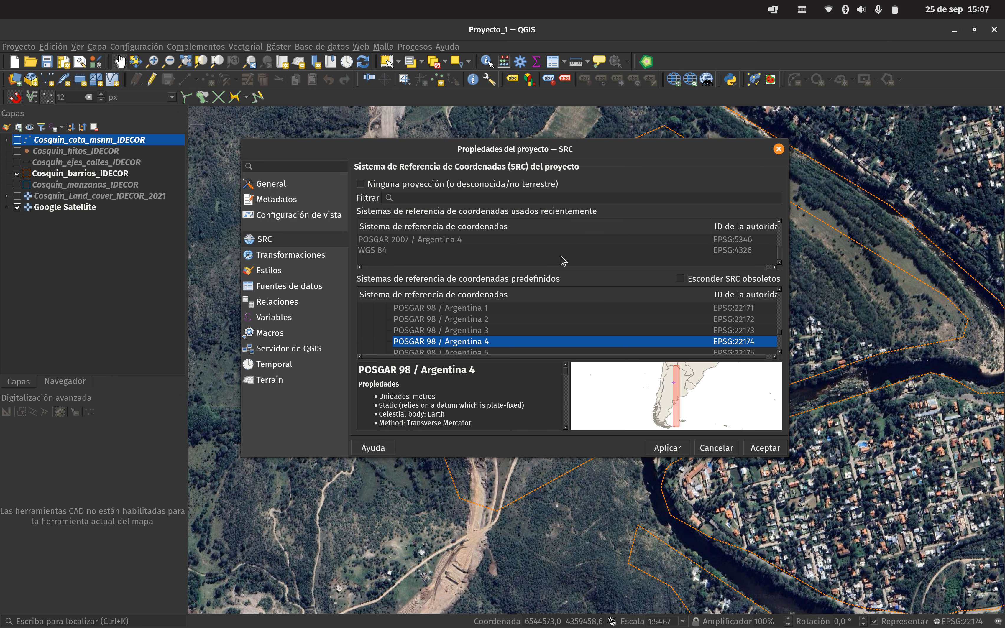
left_click(373, 252)
left_click(778, 148)
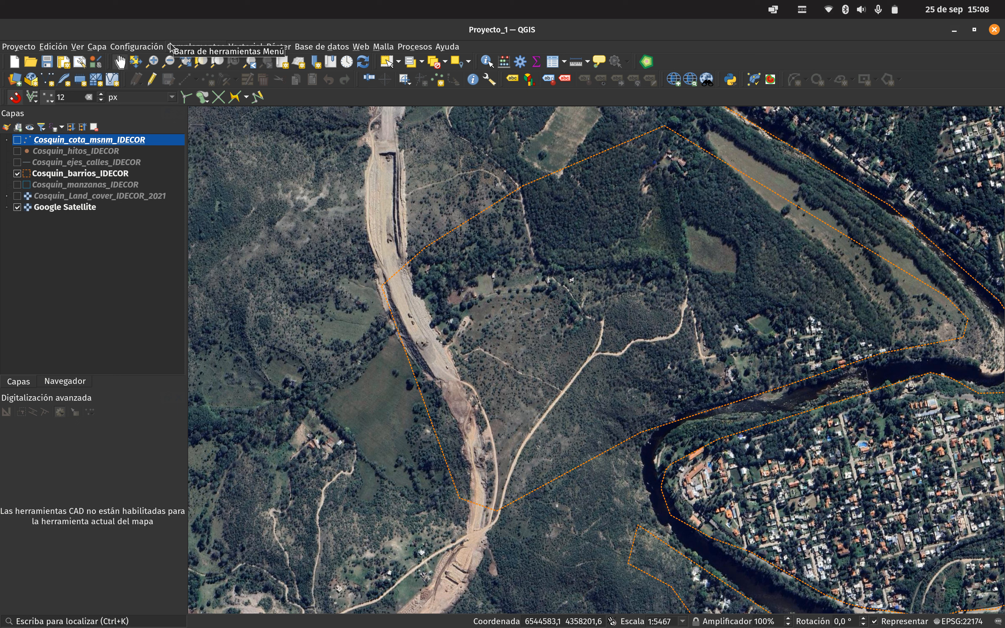
Step: Start a new shapefile layer and set its geometry type to Polígono
left_click(102, 47)
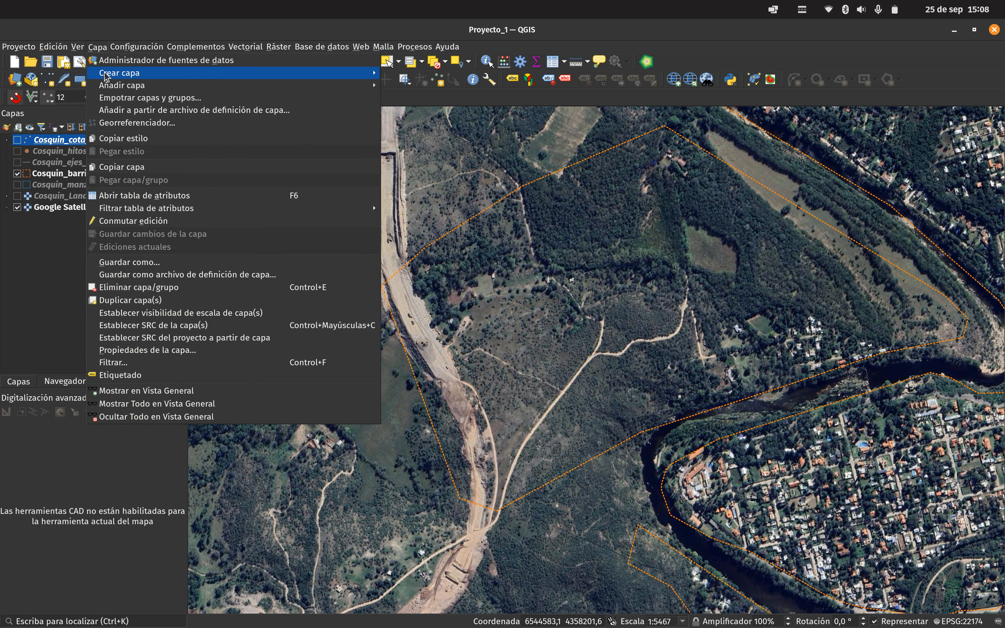
mouse_move(107, 75)
left_click(415, 86)
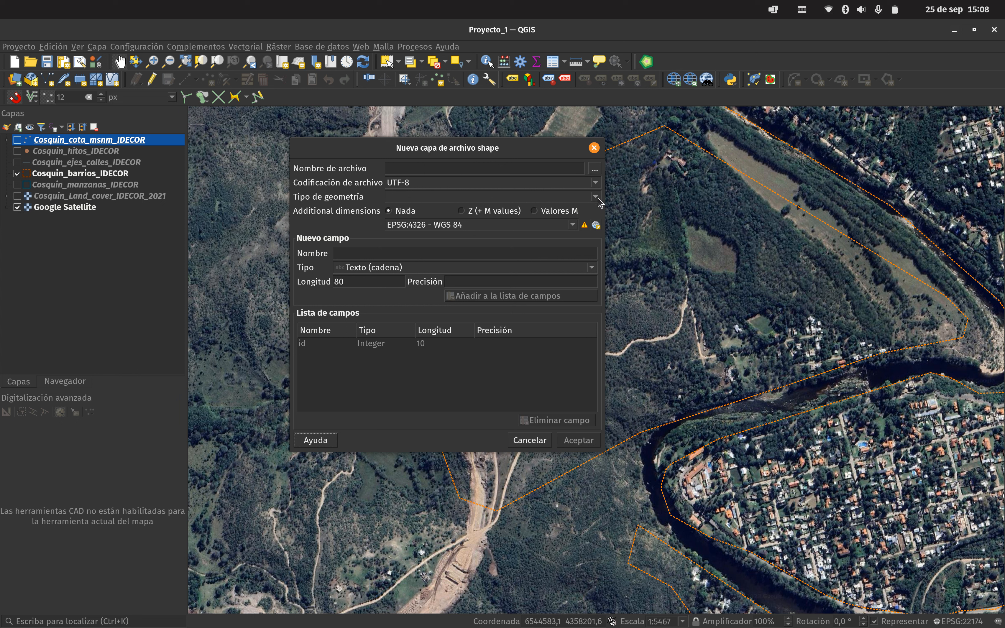
left_click_drag(604, 203, 642, 203)
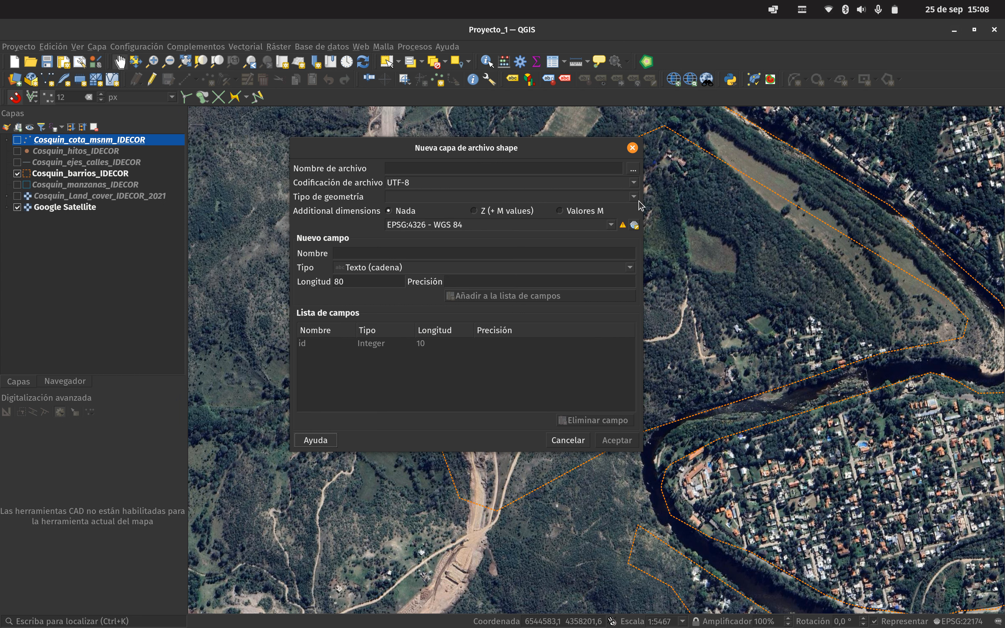
left_click_drag(500, 150, 822, 160)
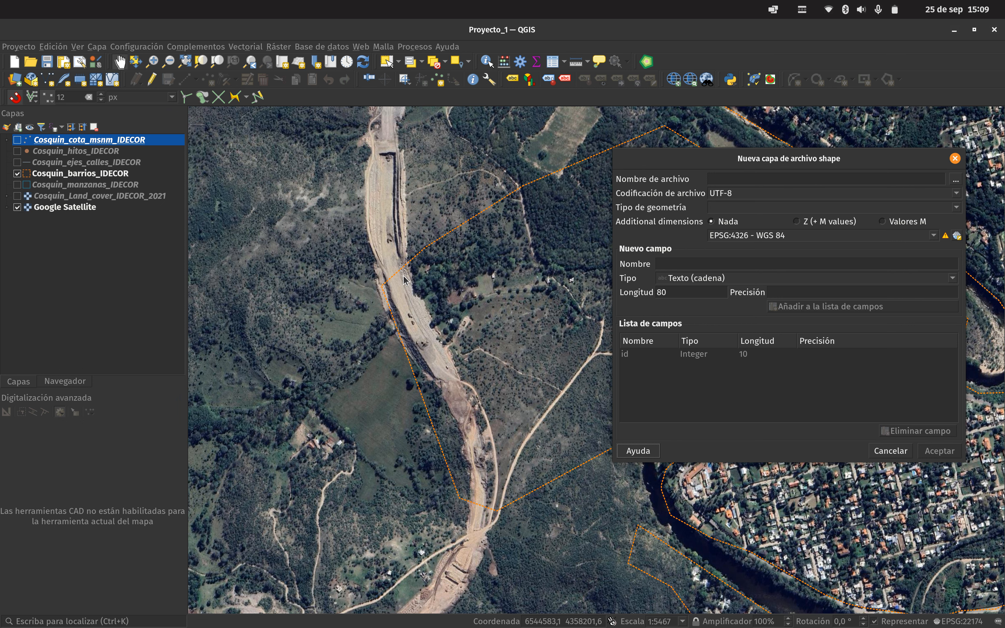
left_click_drag(681, 163, 407, 147)
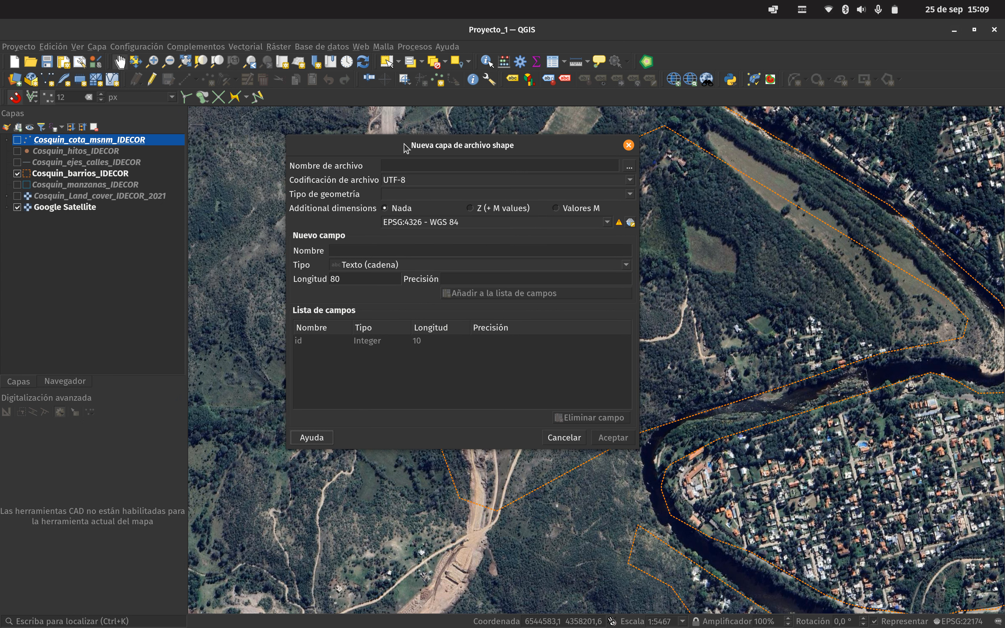
left_click(586, 196)
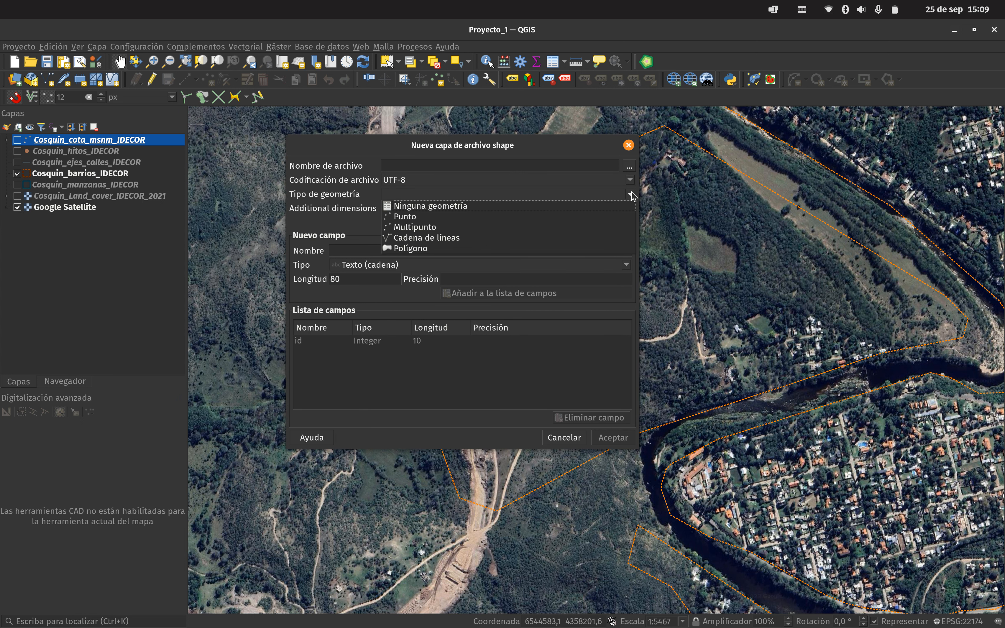
left_click(421, 251)
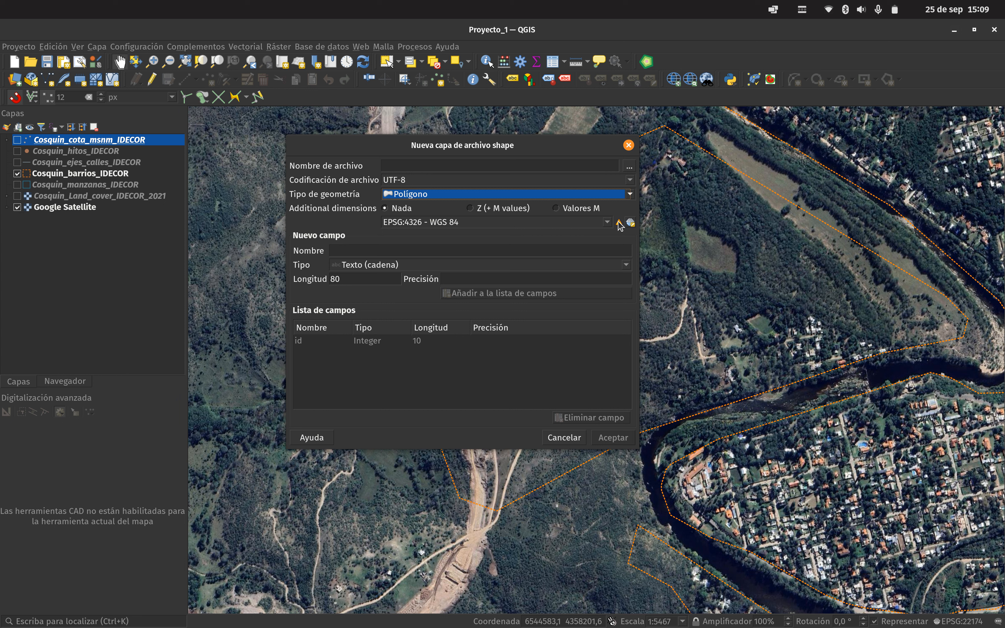
Step: Review the coordinate reference systems available for the new layer and leave the selector without choosing another
left_click(607, 223)
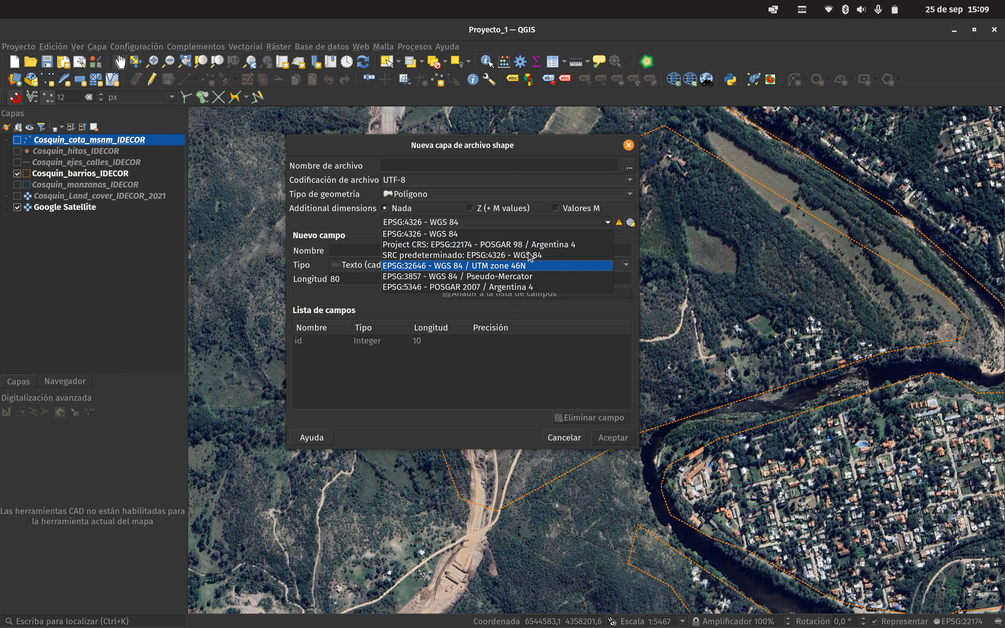
left_click(632, 227)
left_click(632, 226)
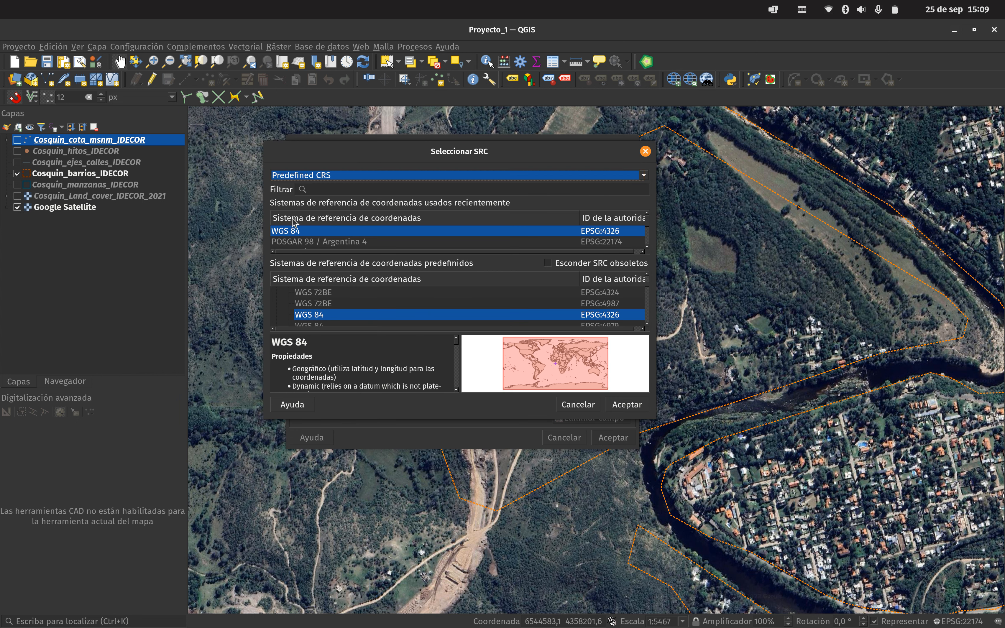
left_click(645, 152)
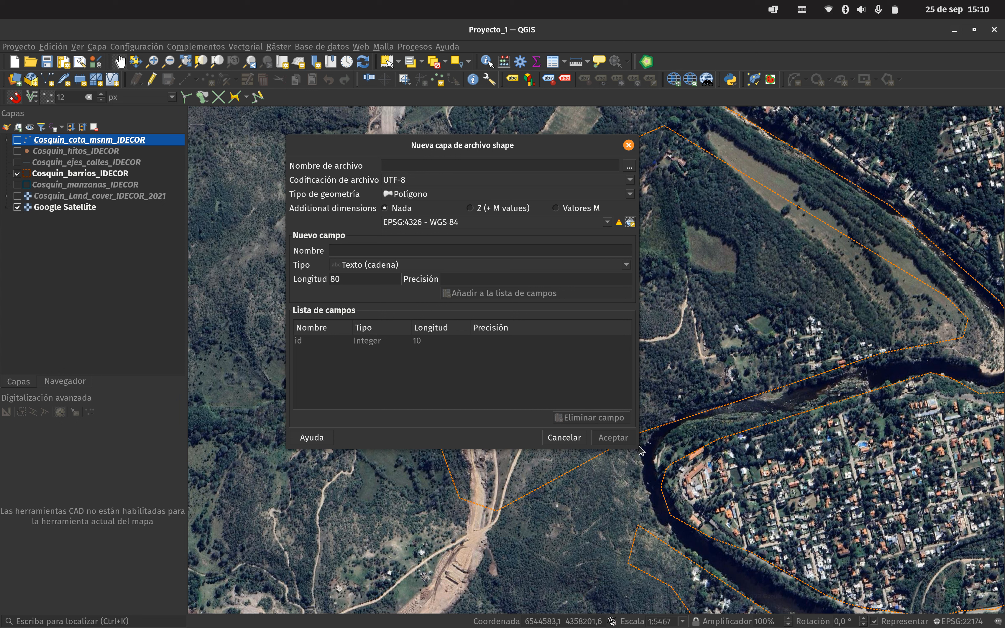
Step: Add a text field named Descripcio with length 80 to the new layer's field list
left_click_drag(639, 444, 690, 439)
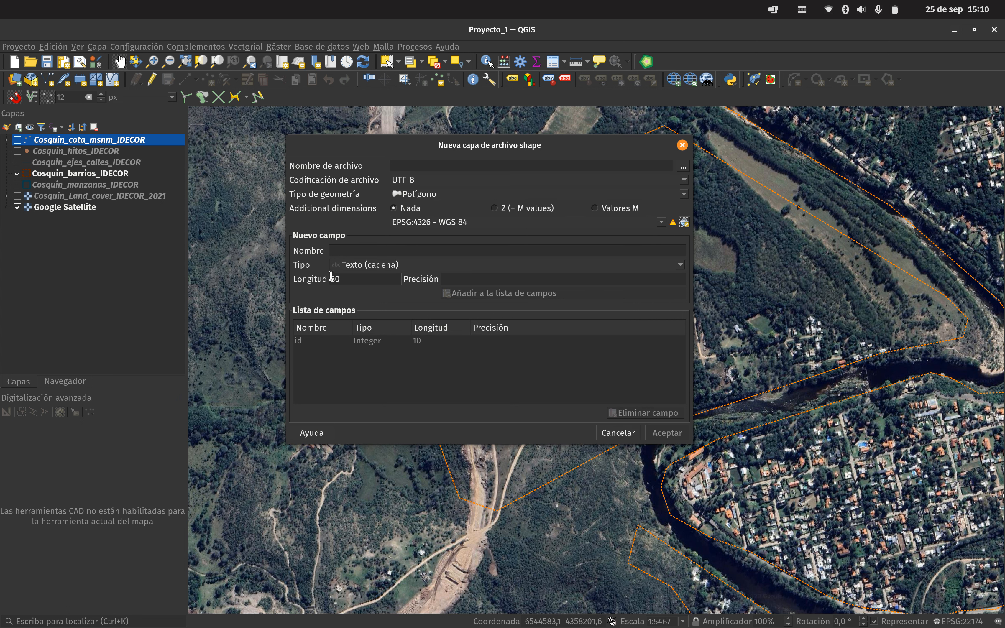
left_click(360, 249)
type("l")
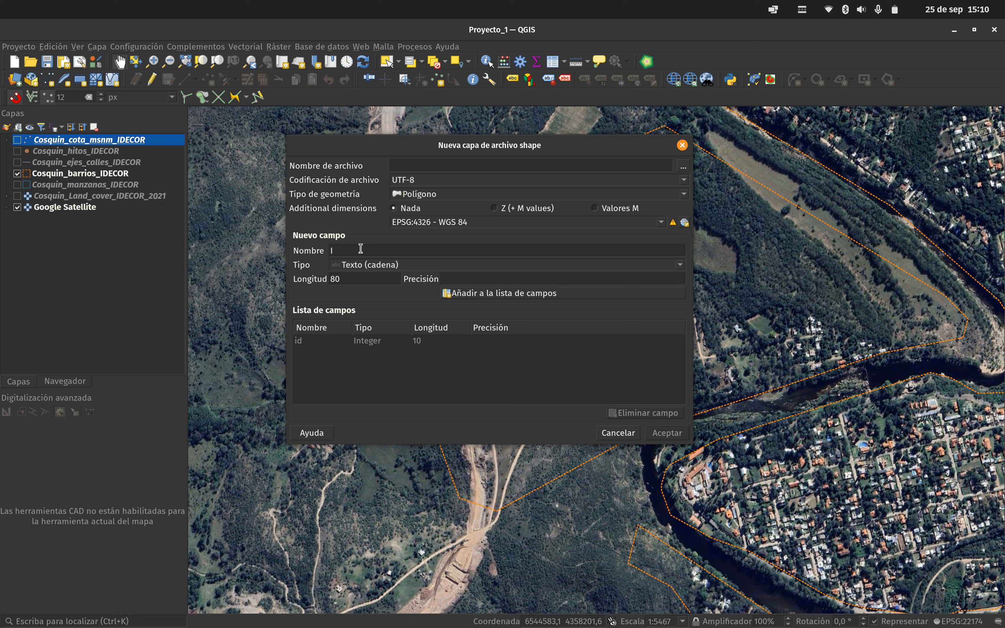
key("BackSpace")
type("Descripcio")
left_click(467, 297)
Step: Add an Entero (32 bit) field named Area_m with length 10 to the field list
type("Area_m")
left_click(386, 266)
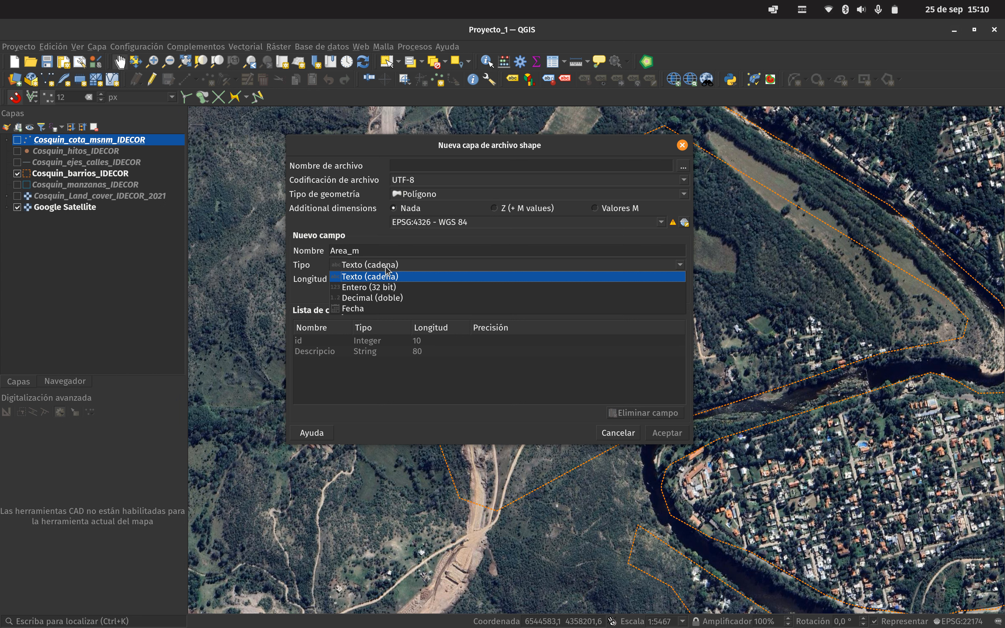
left_click(391, 292)
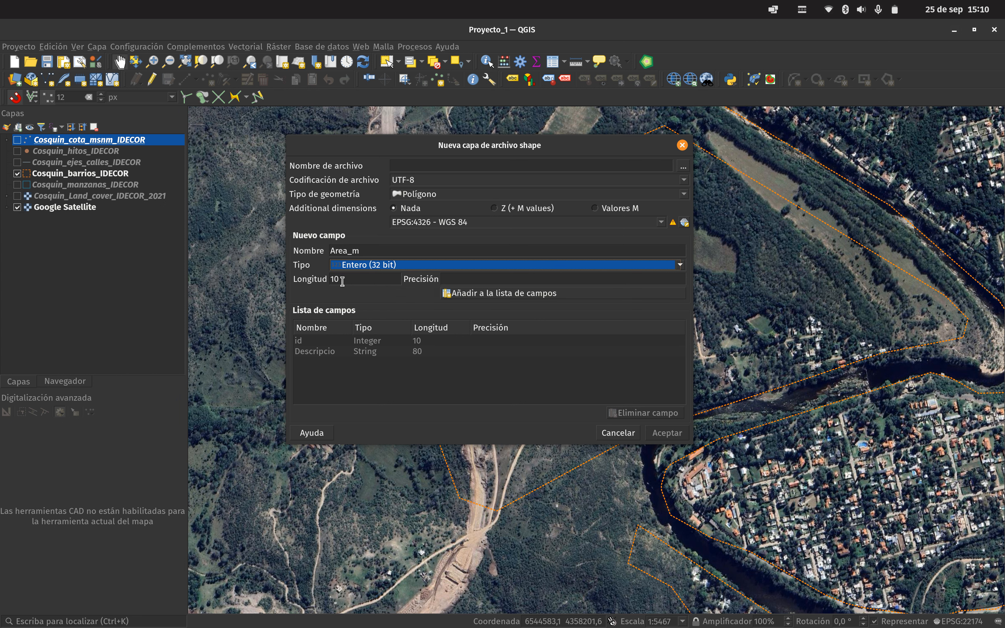
left_click(498, 300)
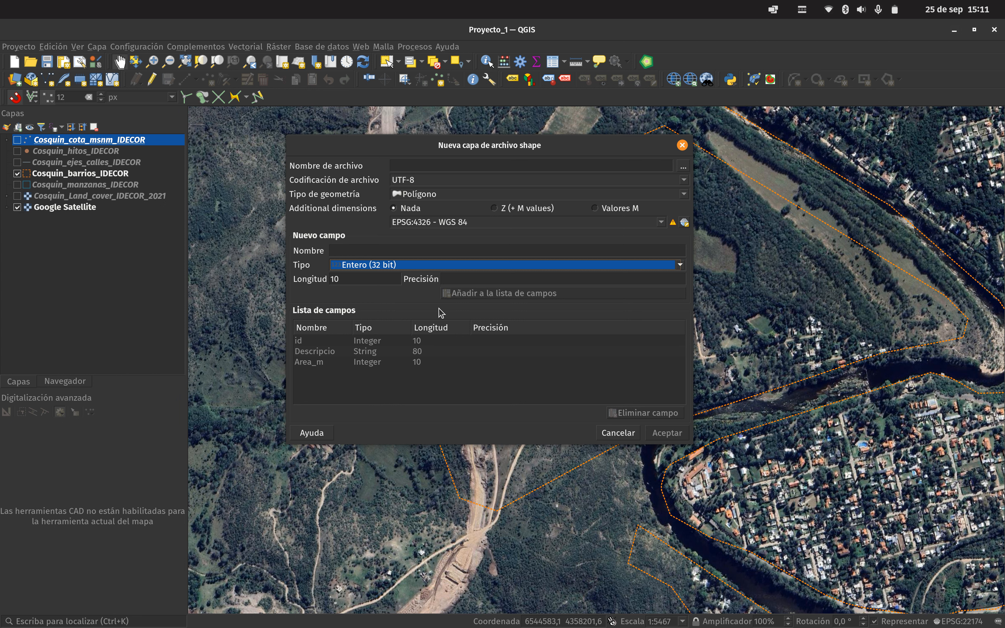
Step: Choose the folder Trabajo/SIG_ITSC/2023/Archivos_Clases/Primer_Clase as the location for the new shapefile
left_click_drag(334, 151, 312, 165)
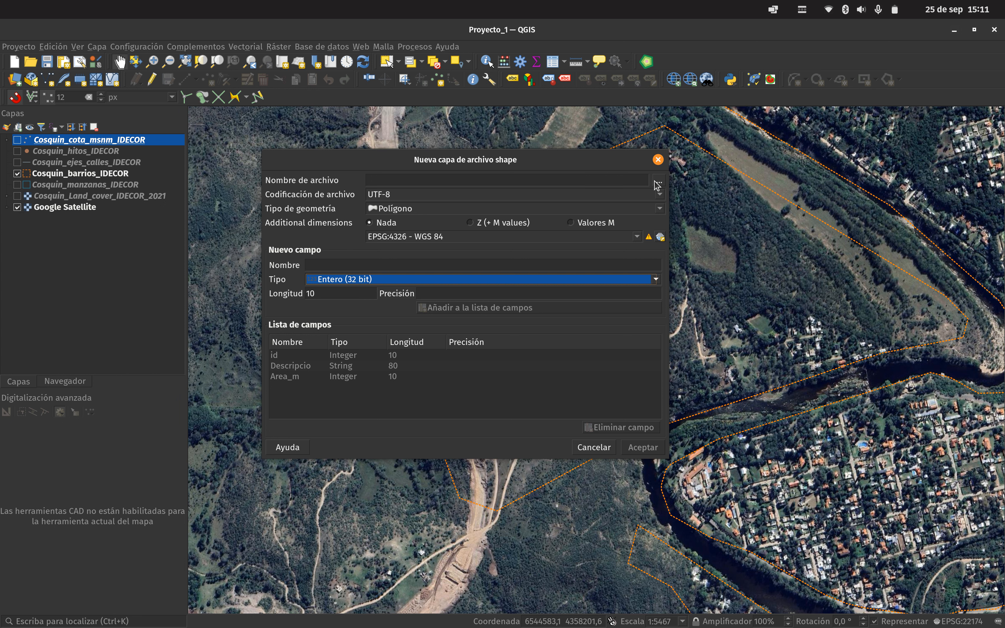
left_click(530, 178)
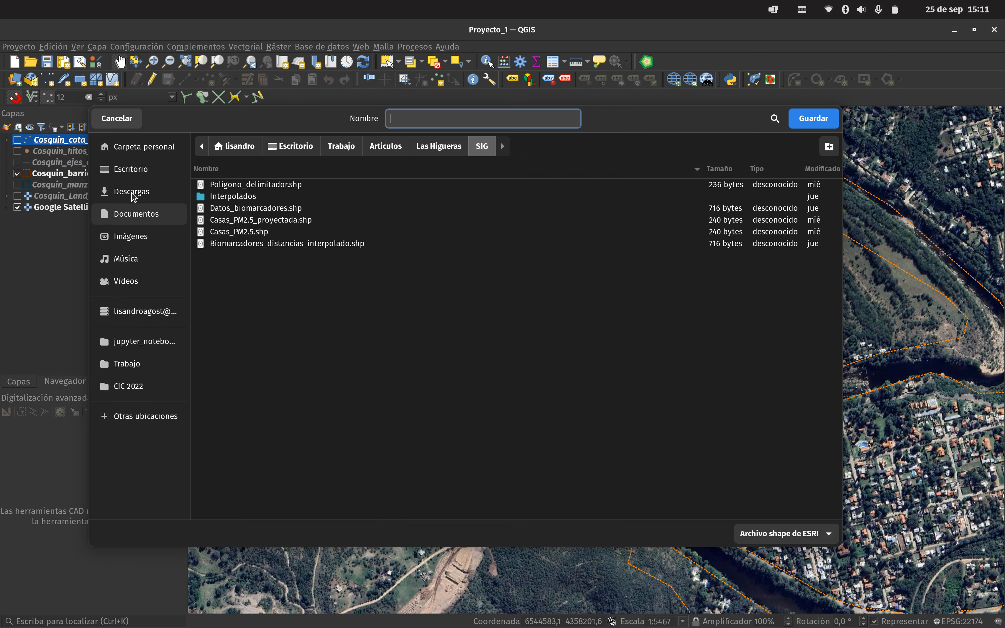
left_click(126, 363)
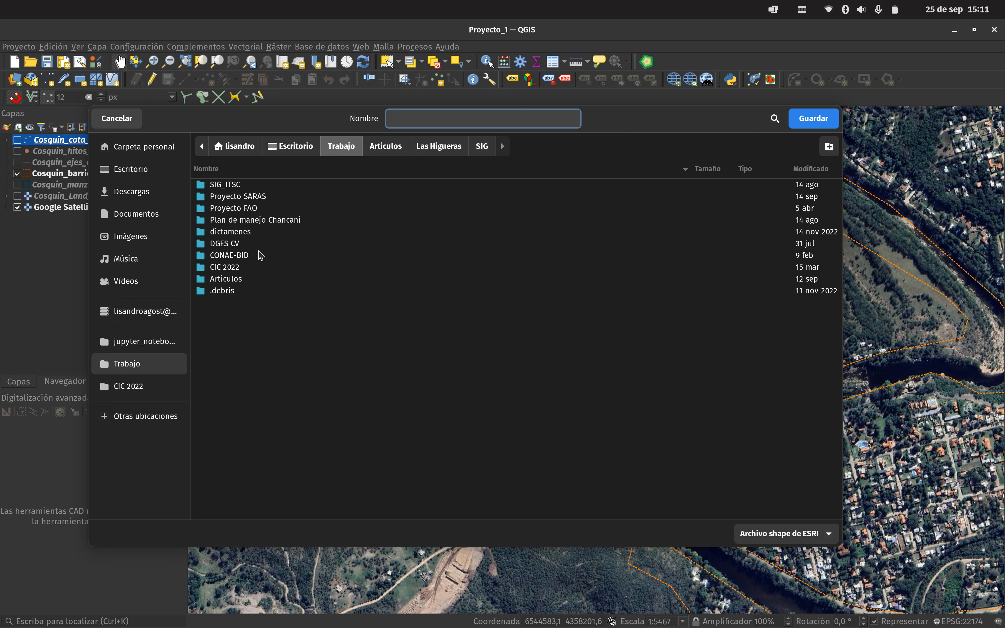
double_click(236, 184)
double_click(236, 184)
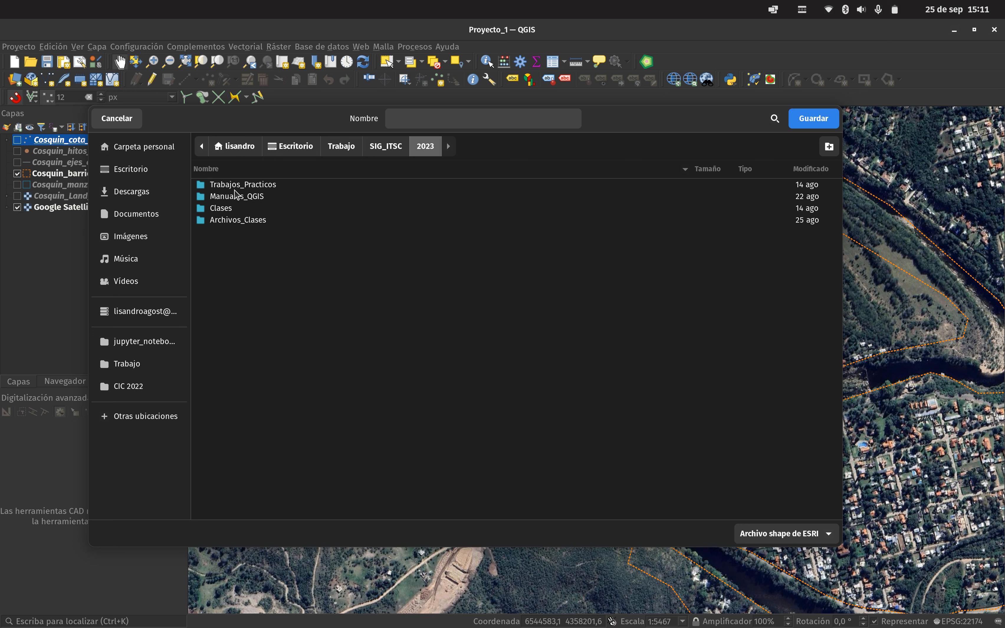
double_click(251, 184)
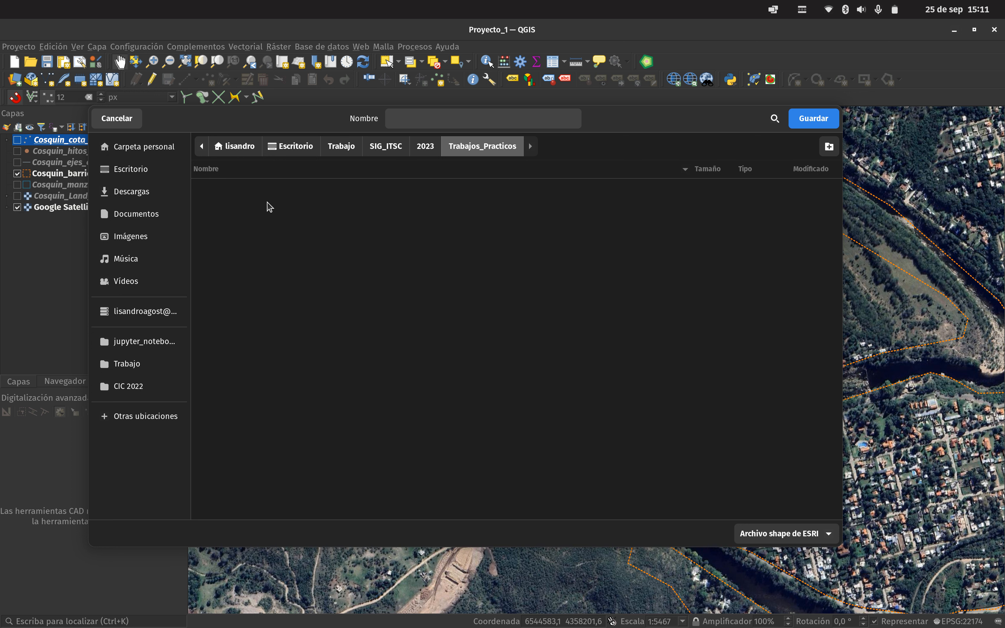
left_click(427, 150)
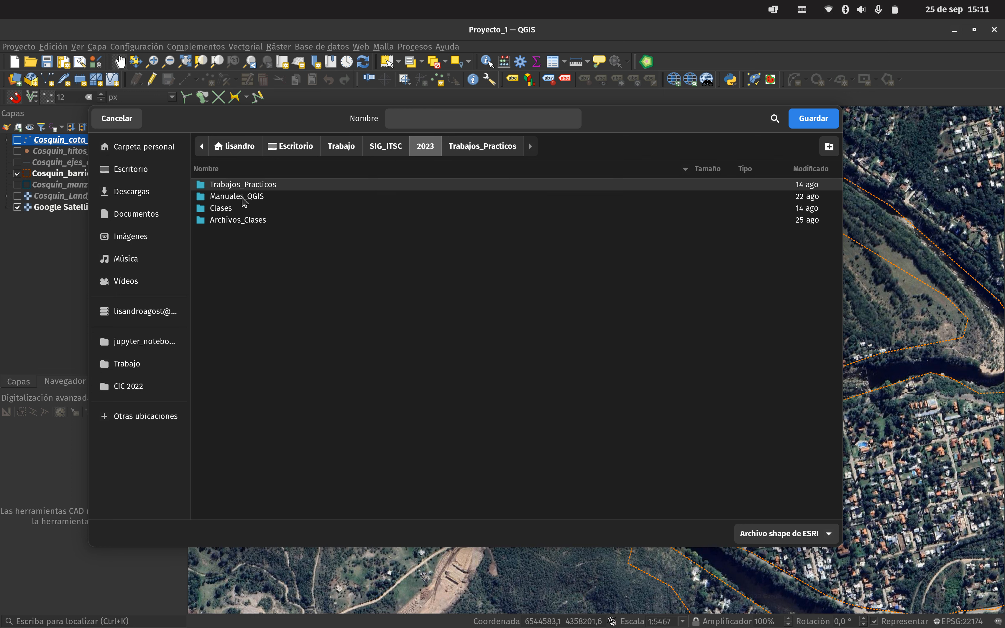
double_click(237, 220)
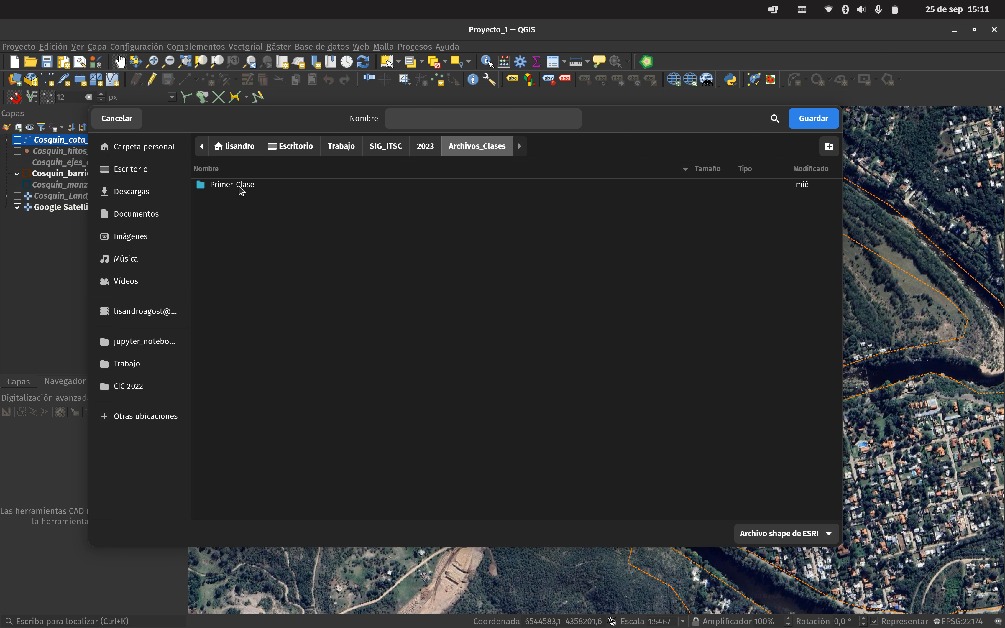
double_click(217, 185)
Step: Name the shapefile Autovia and create the layer
left_click(432, 121)
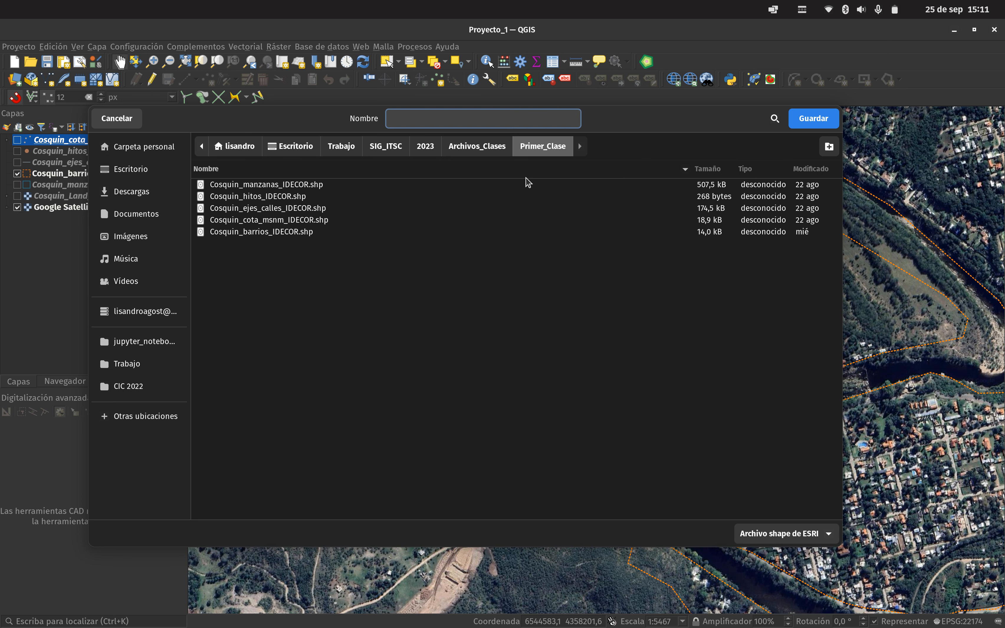
type("Autovia")
left_click(802, 126)
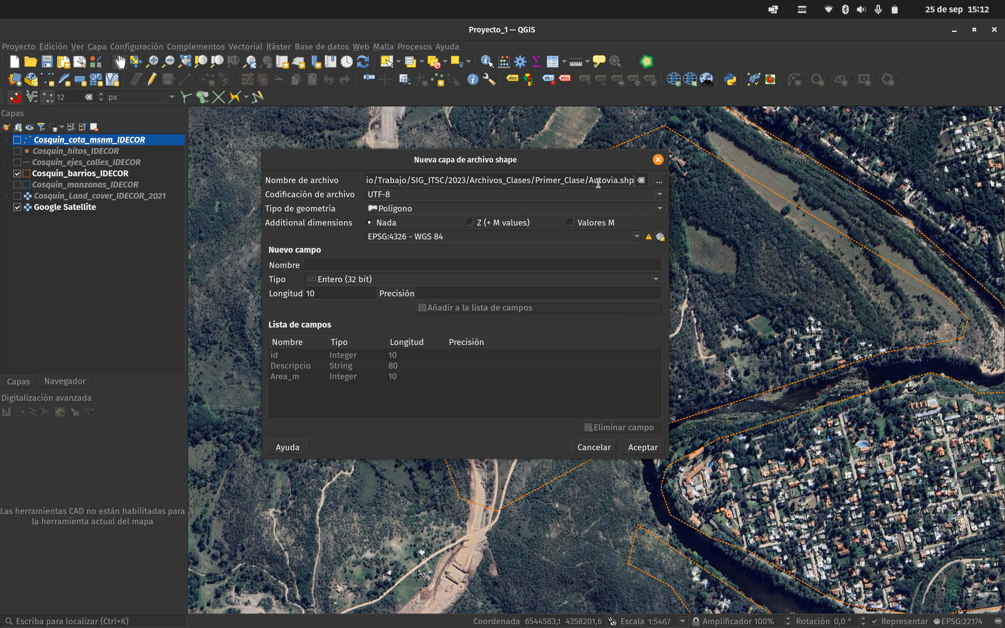
left_click_drag(617, 180, 635, 178)
left_click(654, 453)
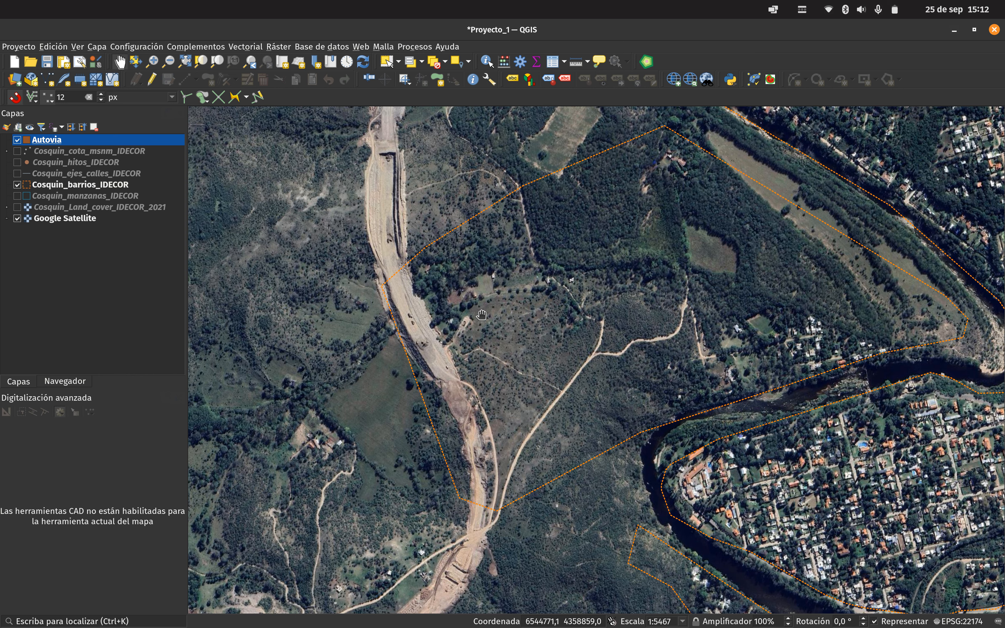
Step: Open the attribute table of the Autovia layer and dock it below the map
scroll(482, 314, "down", 1)
scroll(482, 323, "up", 1)
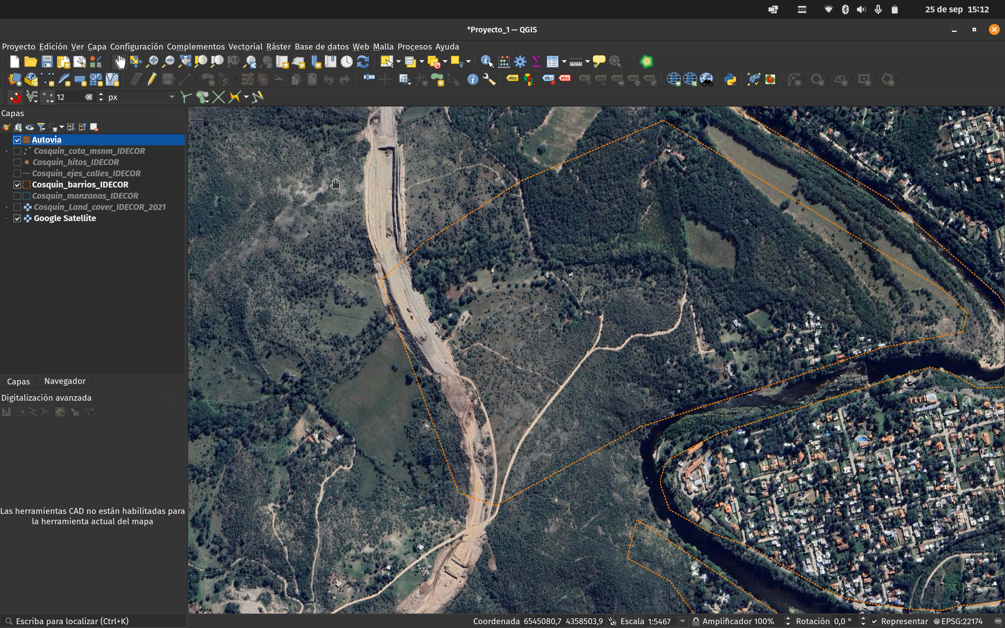
right_click(62, 141)
left_click(115, 280)
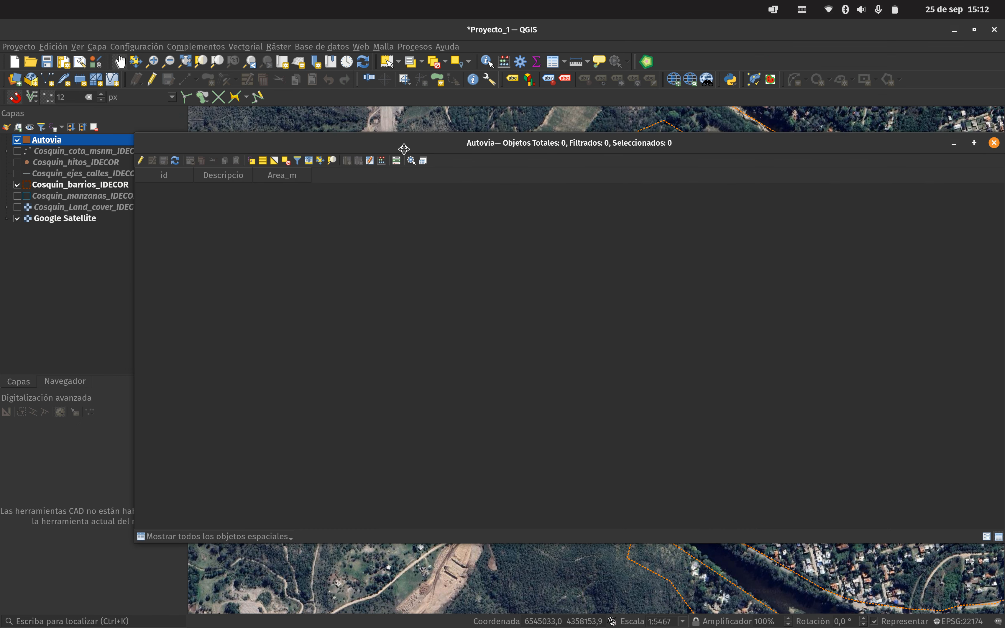
left_click_drag(404, 149, 366, 153)
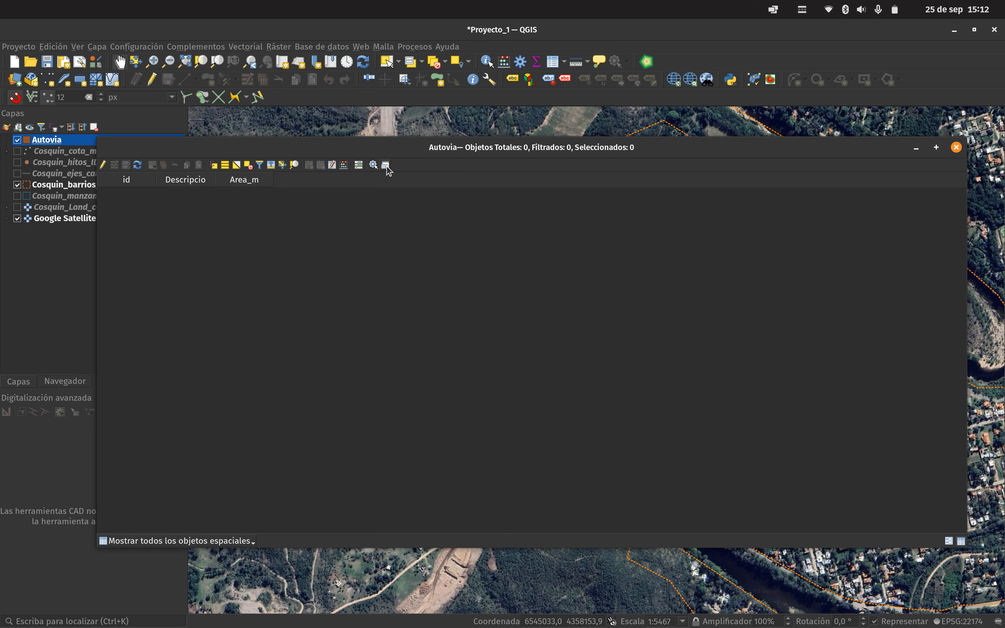
left_click(386, 166)
left_click_drag(610, 402, 598, 492)
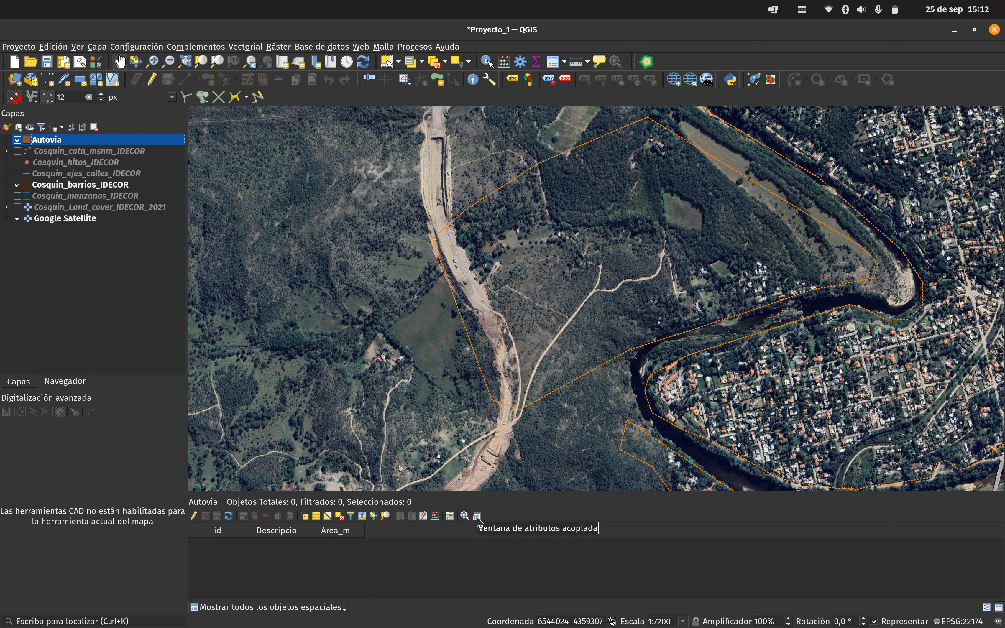
Step: Make the Autovia layer editable and digitize the western edge of the highway down to the southern neighbourhood boundary
left_click(152, 79)
left_click(208, 79)
scroll(451, 239, "up", 3)
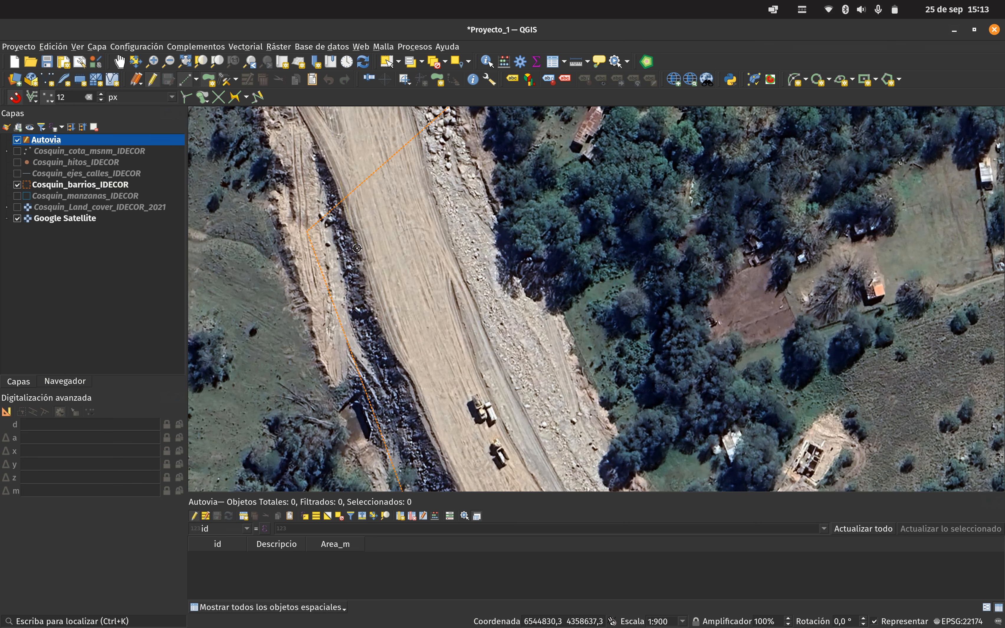
left_click_drag(357, 248, 327, 173)
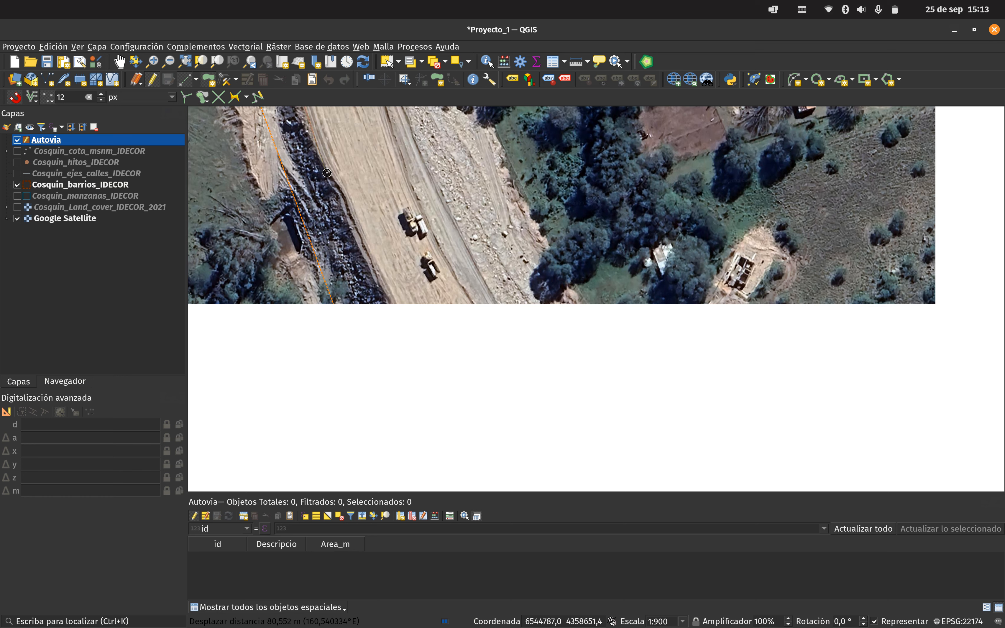
scroll(373, 246, "down", 3)
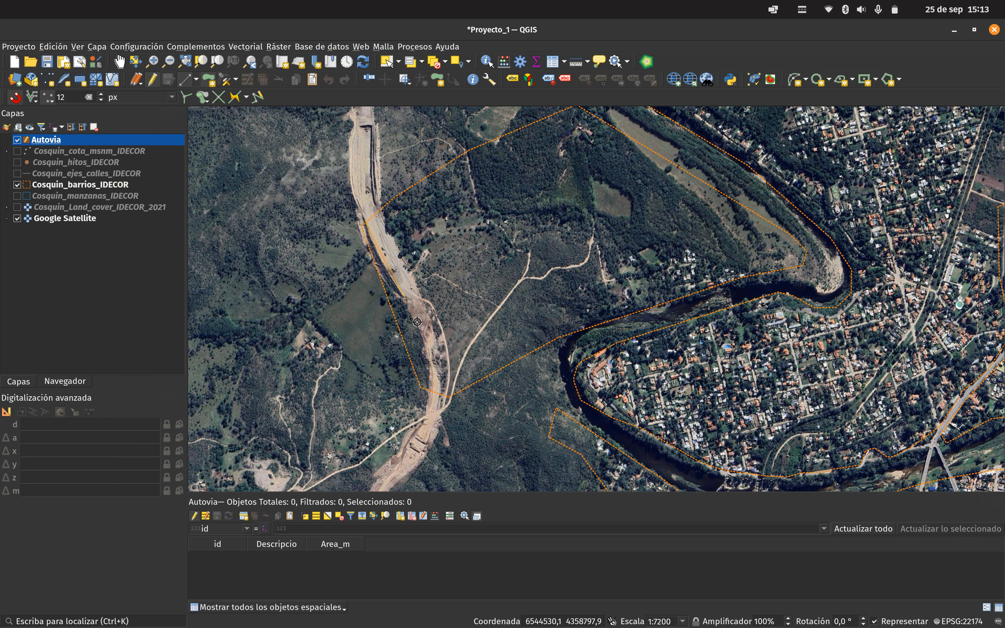
left_click(430, 391)
left_click(441, 397)
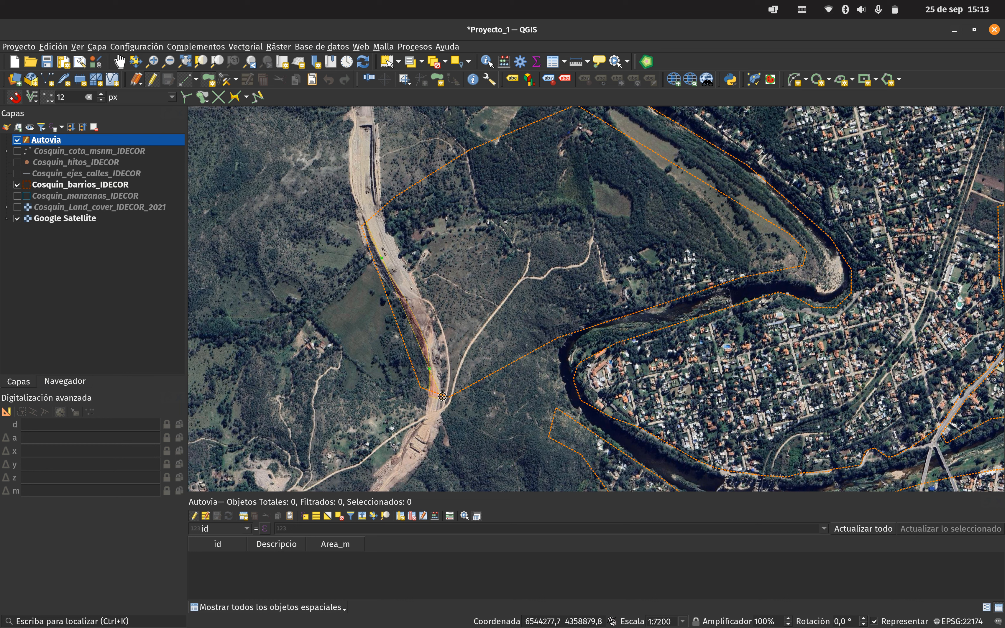
Step: Digitize the highway's eastern edge back up to the northern neighbourhood boundary and finish the polygon
left_click(443, 361)
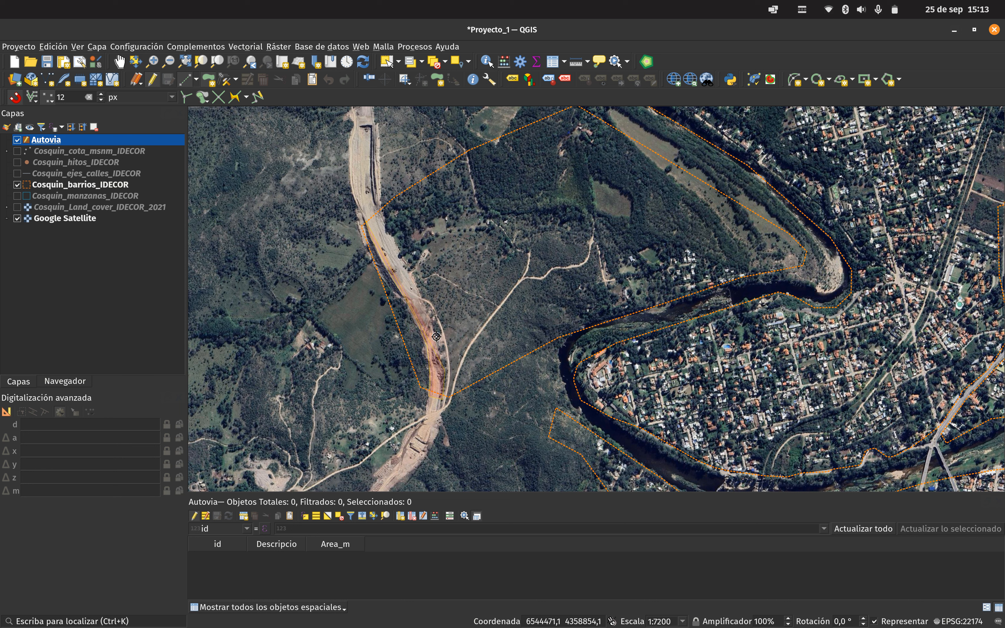
left_click(428, 309)
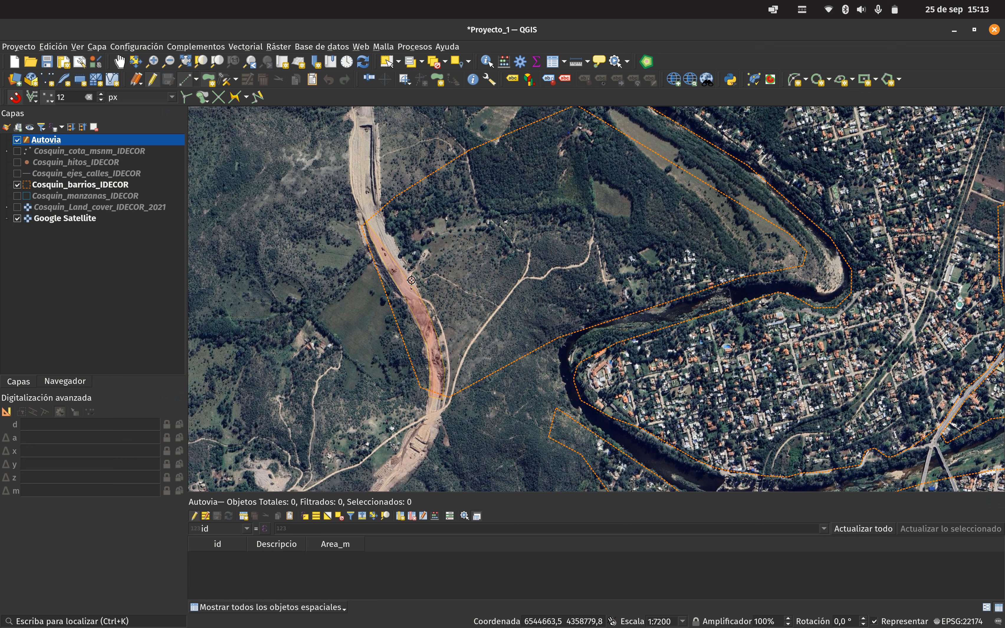
left_click(394, 248)
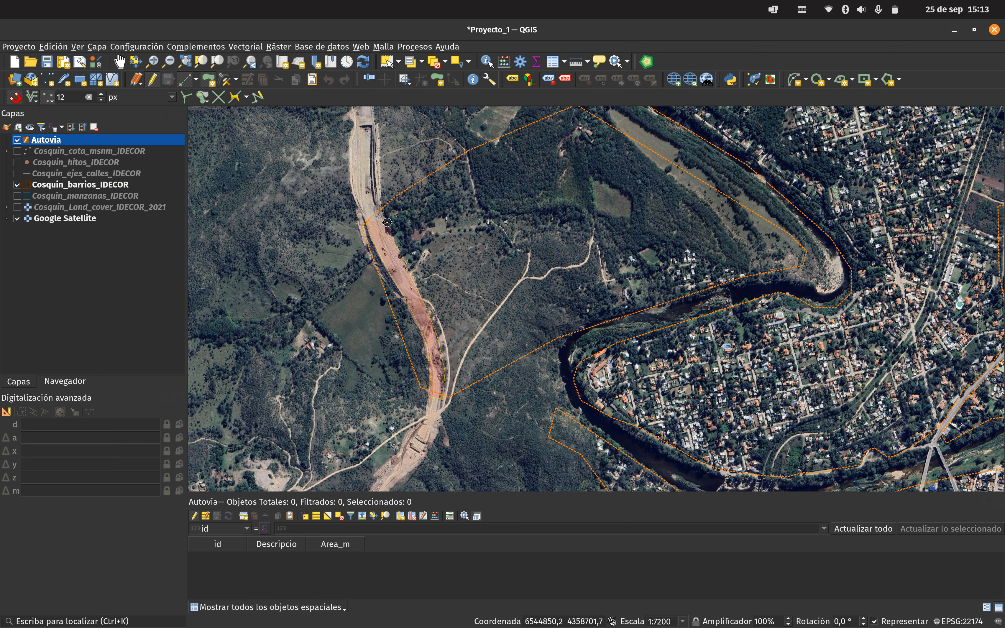
scroll(387, 222, "up", 2)
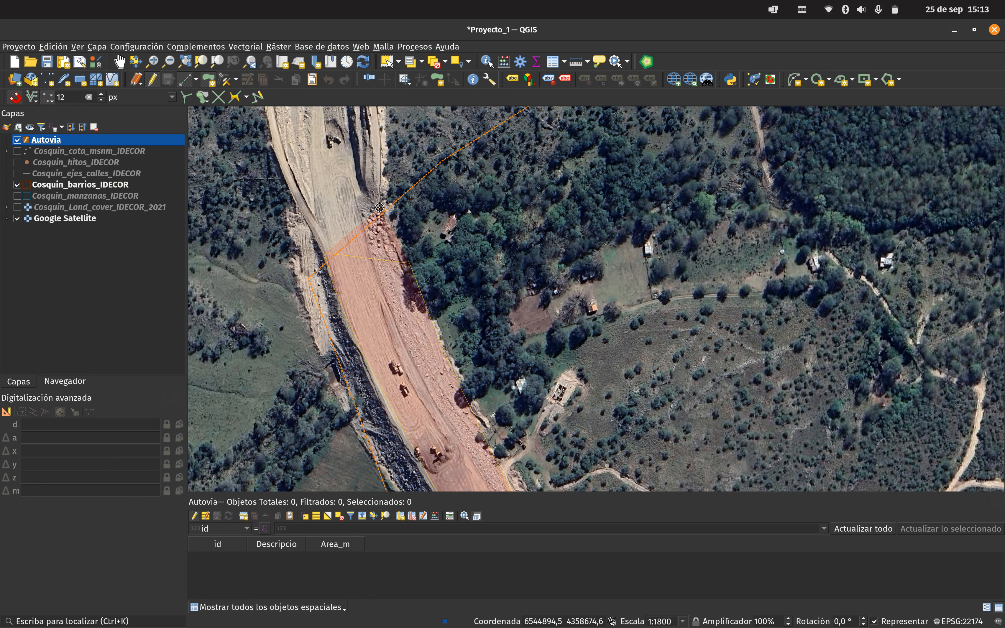
right_click(379, 207)
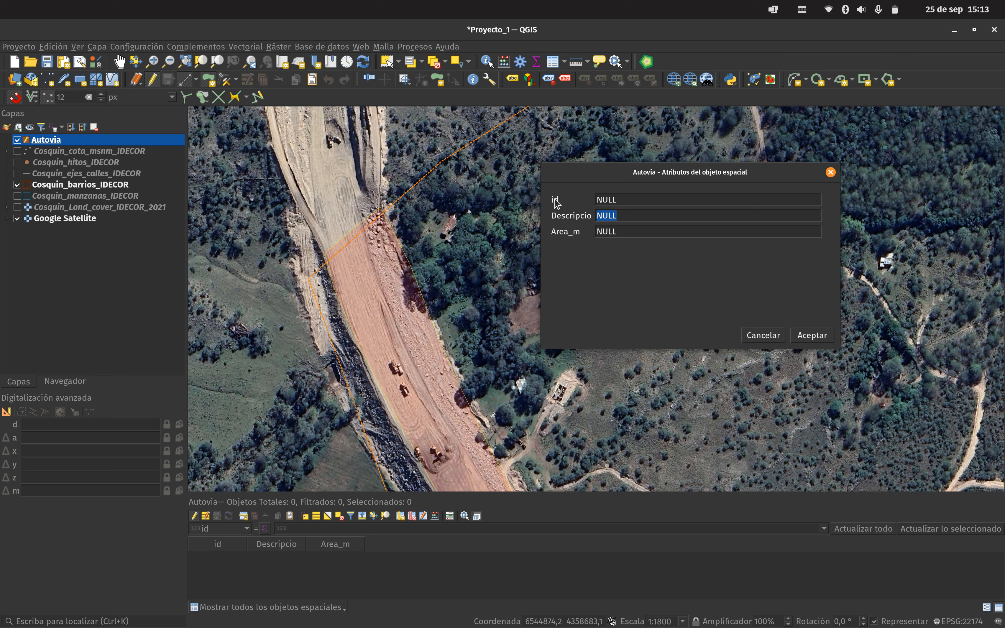
Step: Give the new polygon id 1 and Descripcio autovia, leaving Area_m as NULL, and accept the attributes
left_click(618, 201)
type("1")
left_click(624, 220)
type("autovia")
left_click(625, 235)
left_click(824, 336)
Step: Add vertices along the eastern edge of the Autovia polygon with the vertex tool to refine its outline
scroll(467, 369, "down", 1)
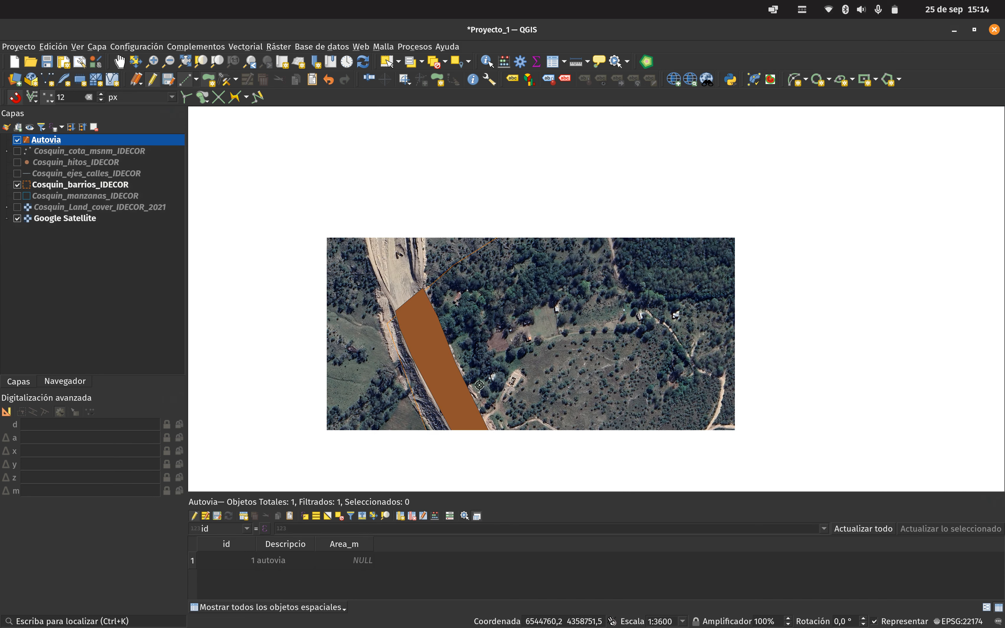
left_click_drag(467, 369, 405, 234)
left_click_drag(525, 400, 483, 280)
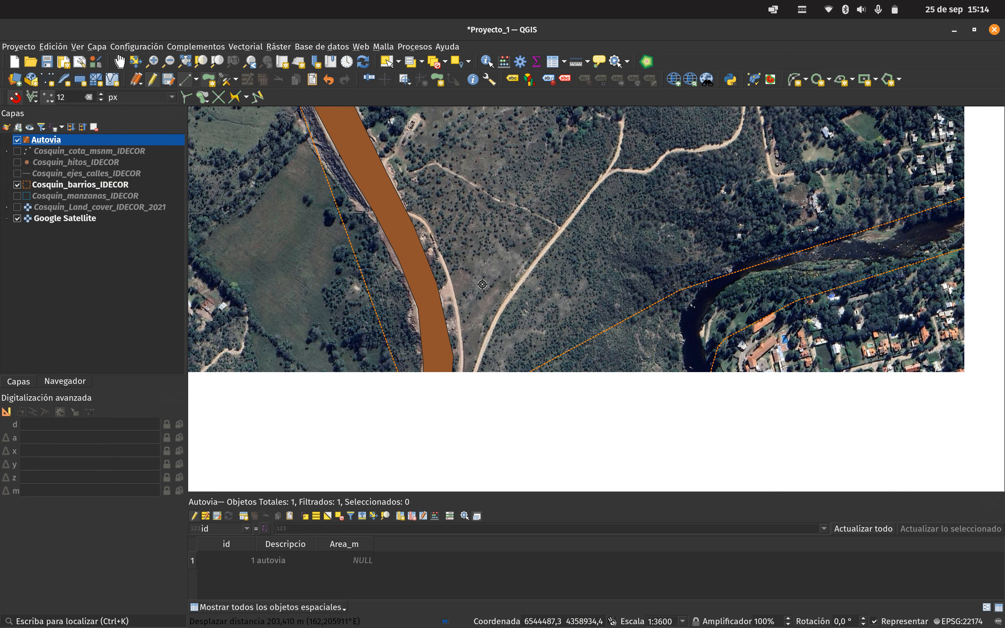
left_click_drag(442, 345, 459, 380)
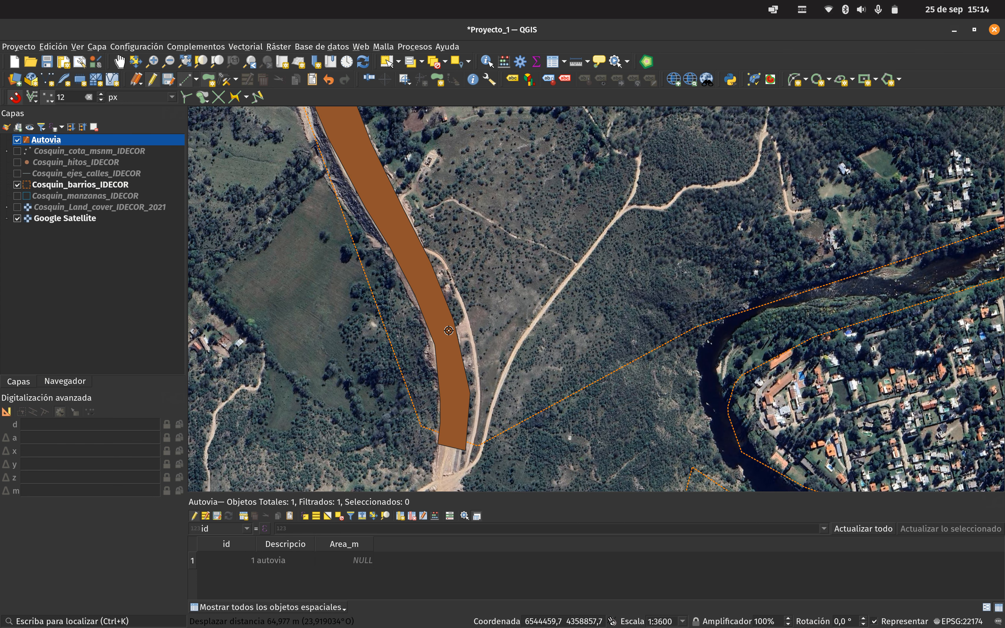
scroll(448, 331, "up", 2)
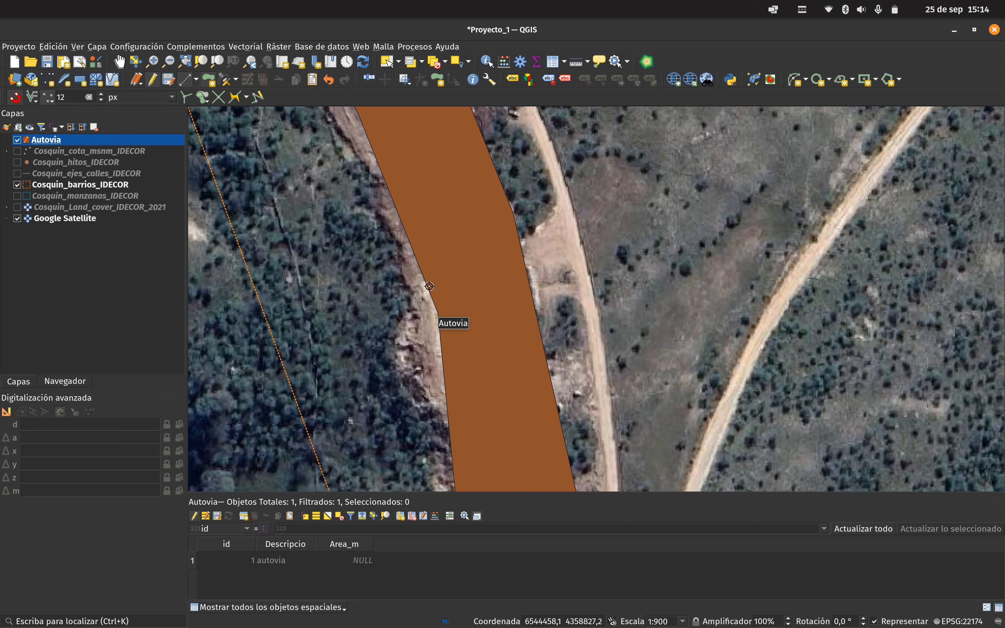
scroll(430, 286, "down", 2)
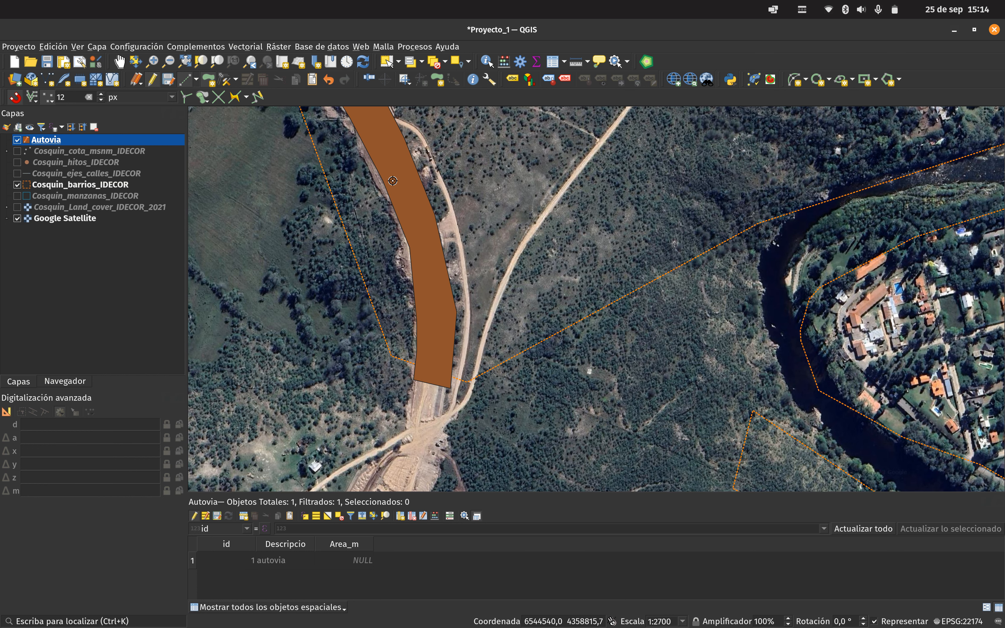
scroll(466, 320, "down", 2)
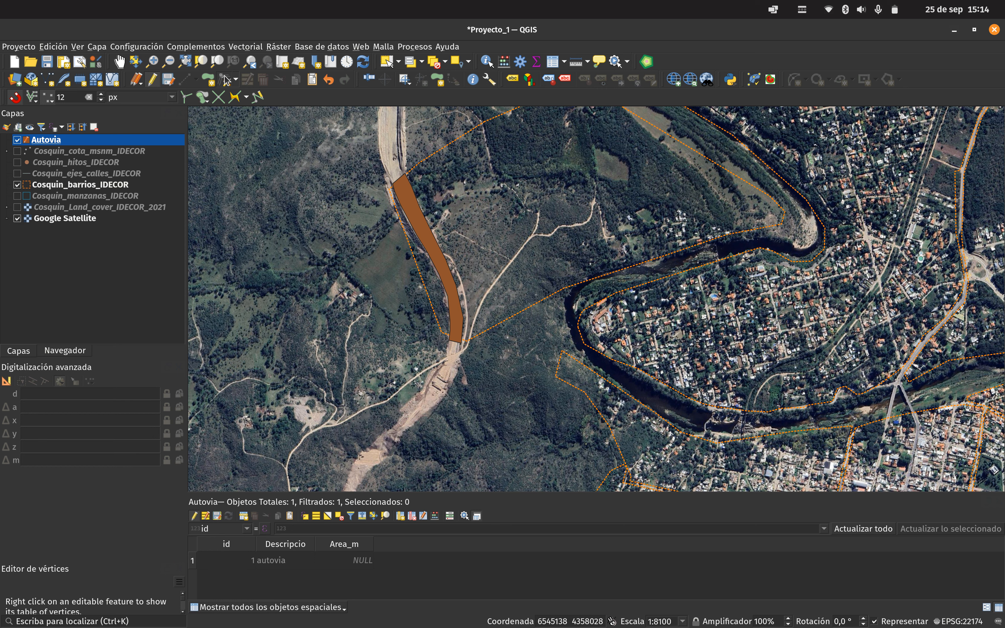
scroll(420, 233, "up", 2)
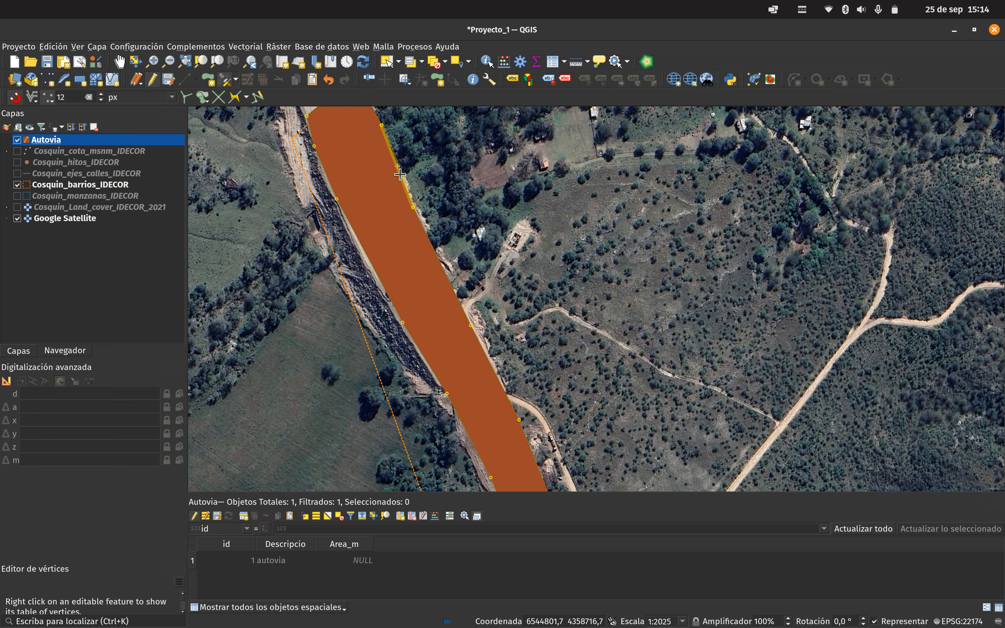
scroll(411, 208, "up", 2)
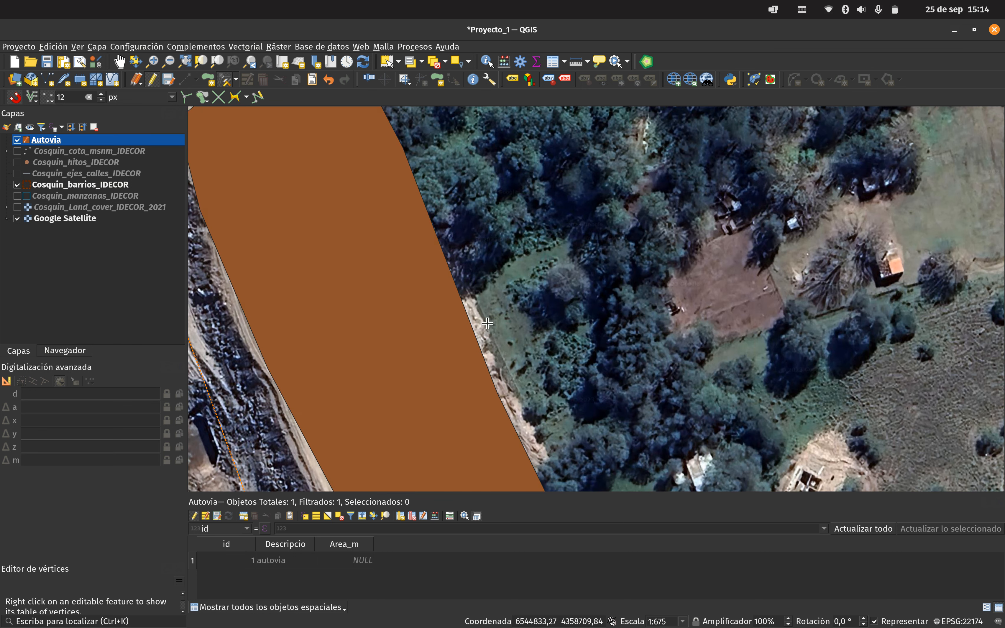
left_click(452, 268)
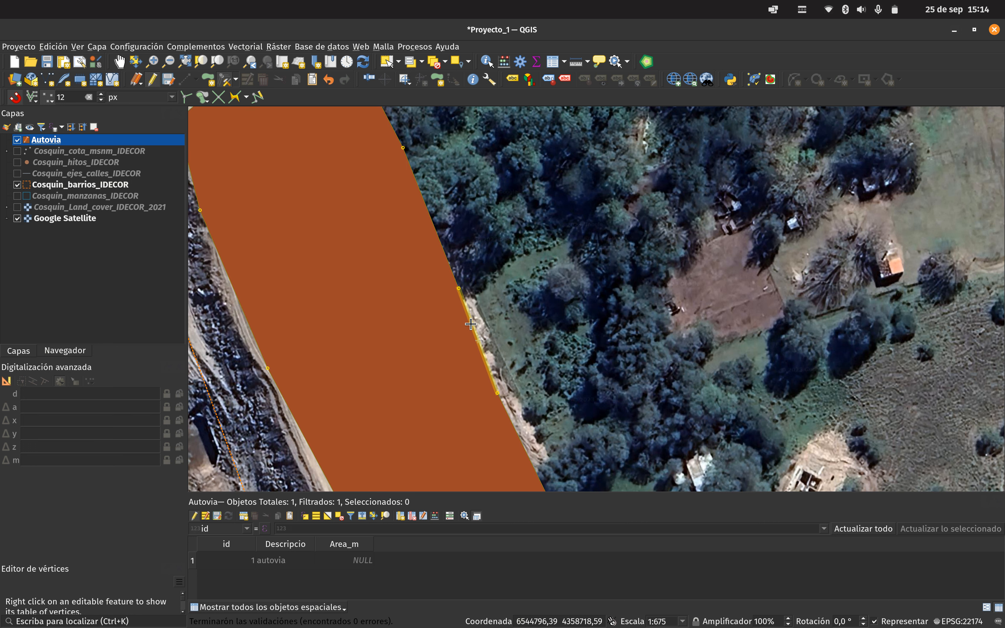
left_click(483, 341)
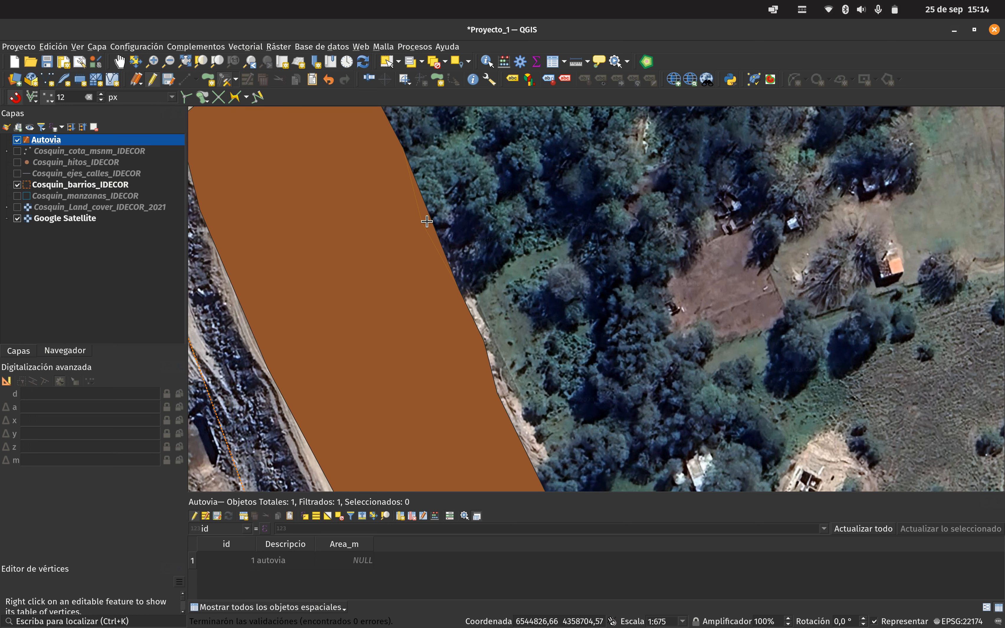
Step: Open the Autovia layer properties and enlarge the window so the section names are readable
scroll(427, 221, "down", 1)
left_click_drag(493, 394, 444, 278)
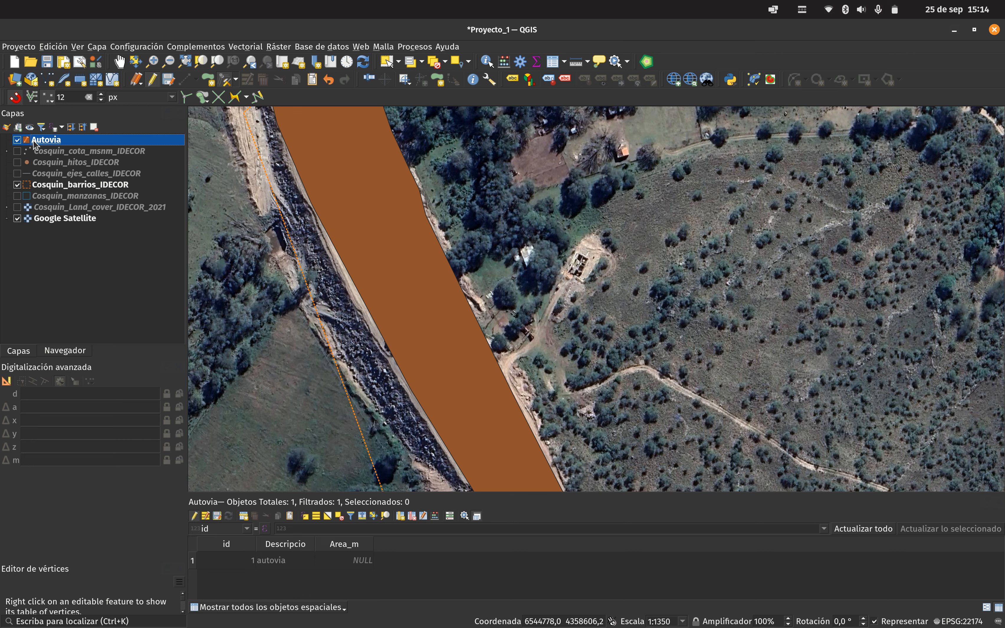
double_click(33, 140)
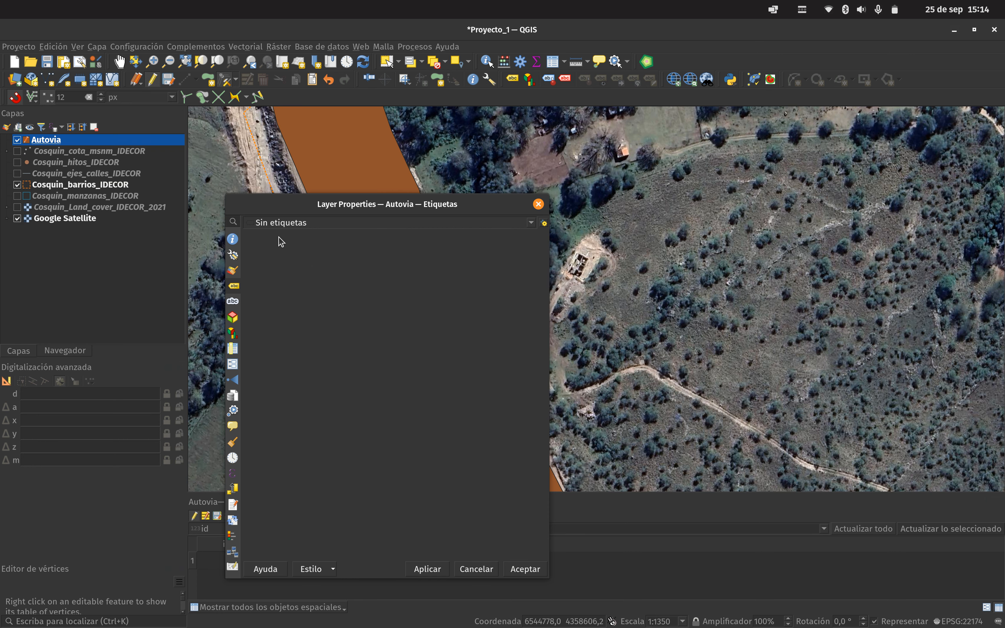
left_click_drag(627, 327, 767, 327)
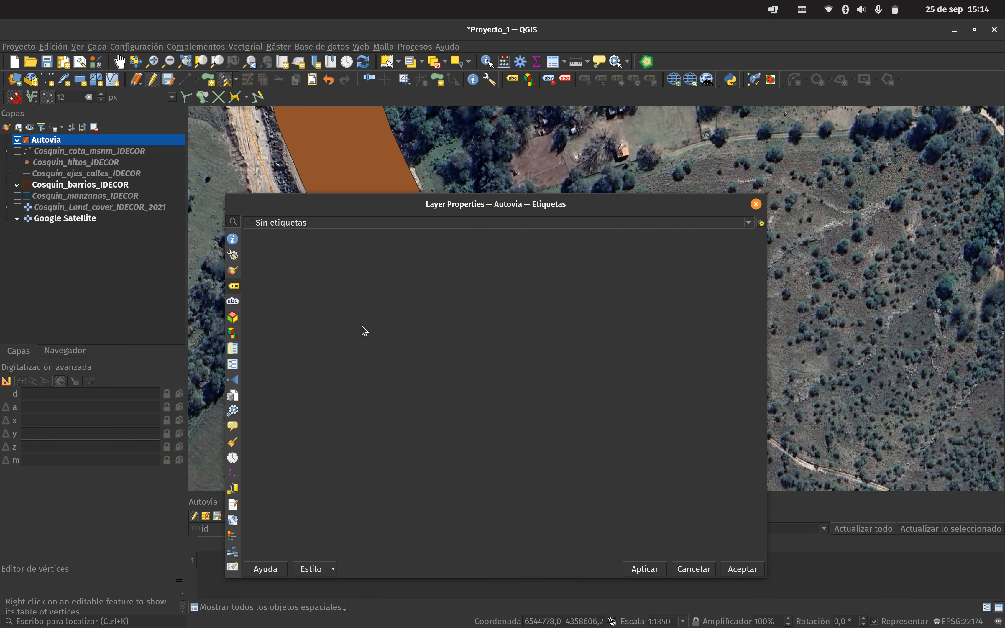
left_click_drag(242, 326, 402, 311)
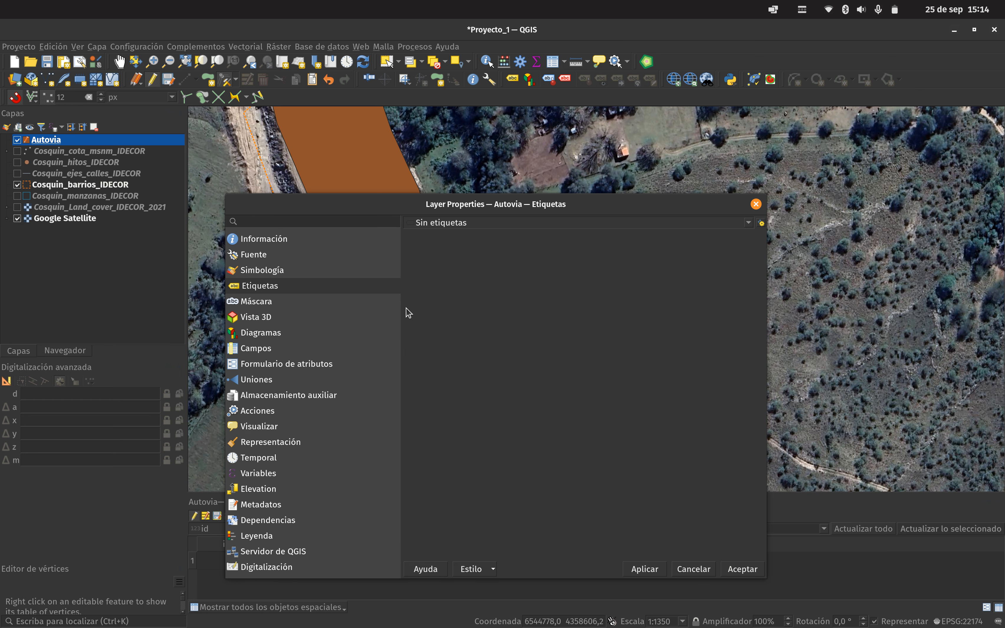
Step: Make the fill colour of the Autovia layer's Relleno simple symbol transparent
left_click(262, 271)
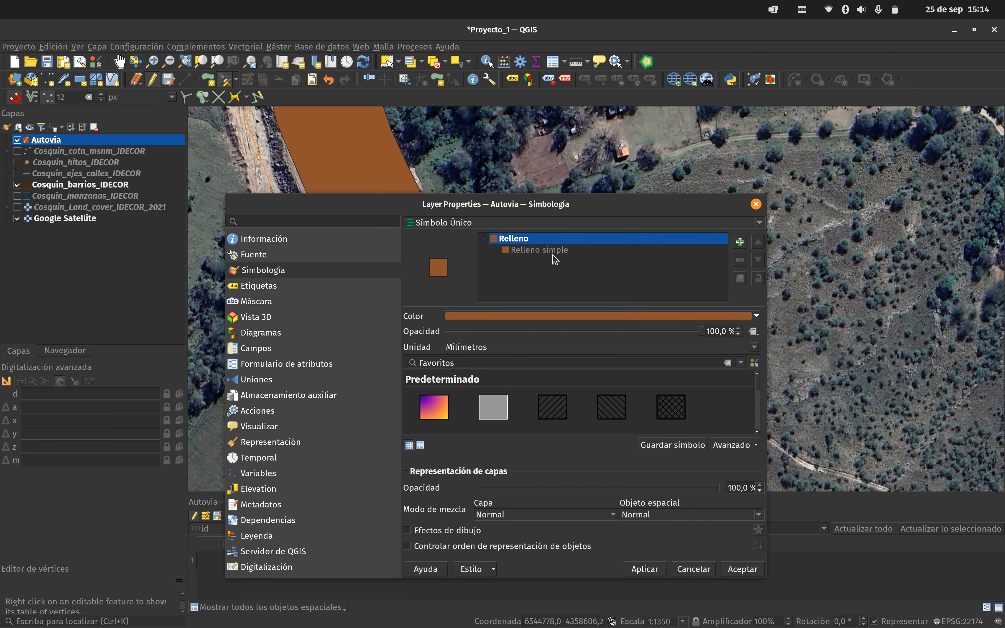
left_click(537, 250)
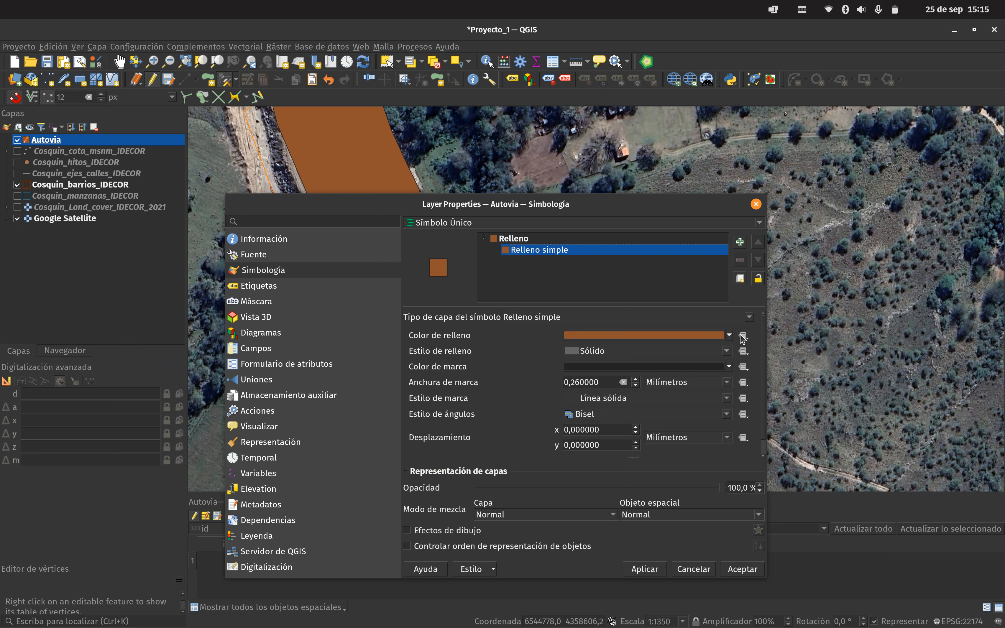
left_click(730, 335)
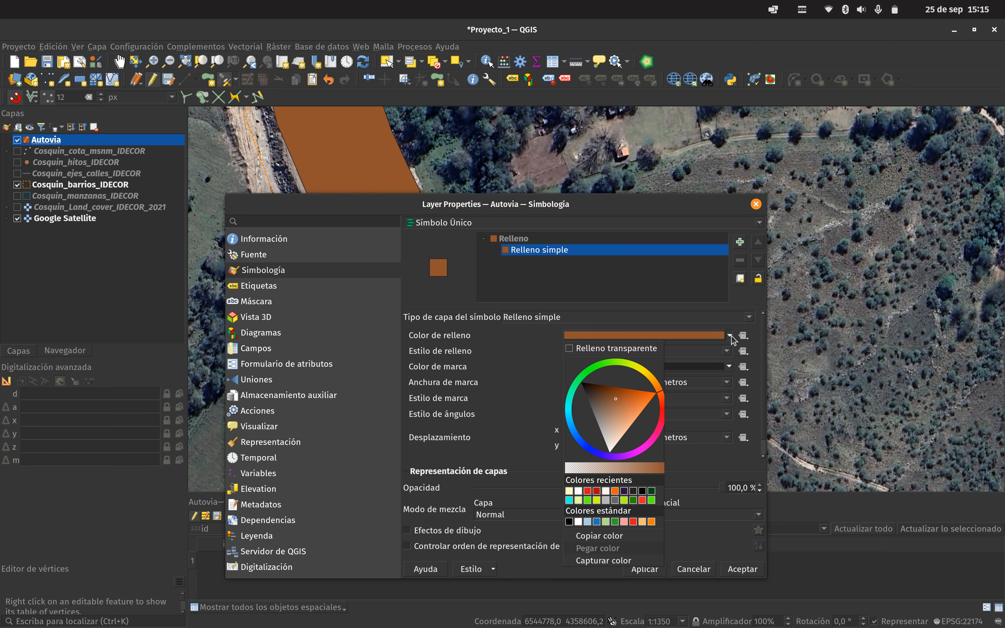
left_click(593, 348)
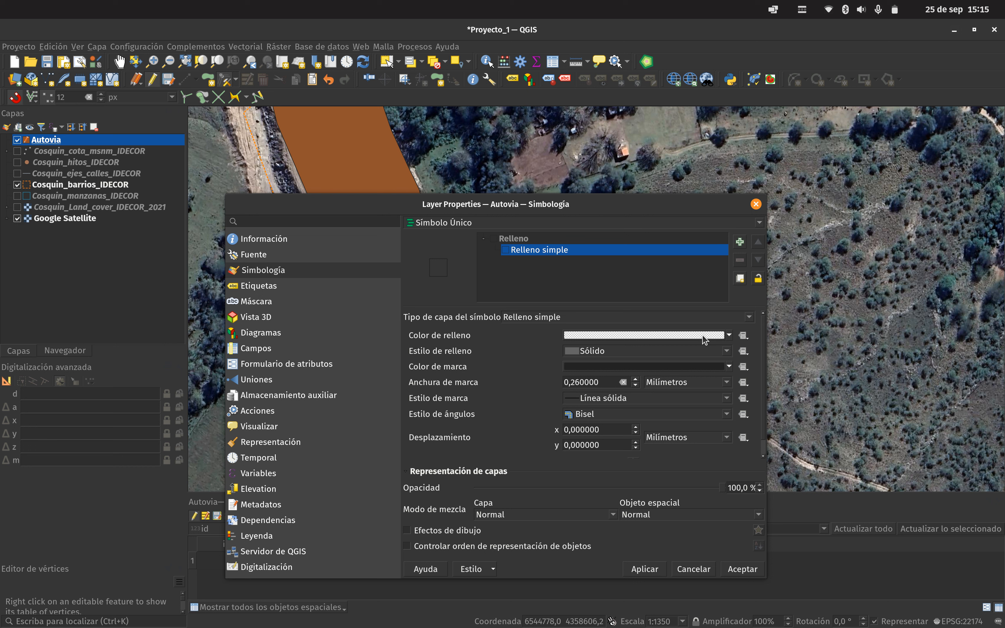
left_click(731, 337)
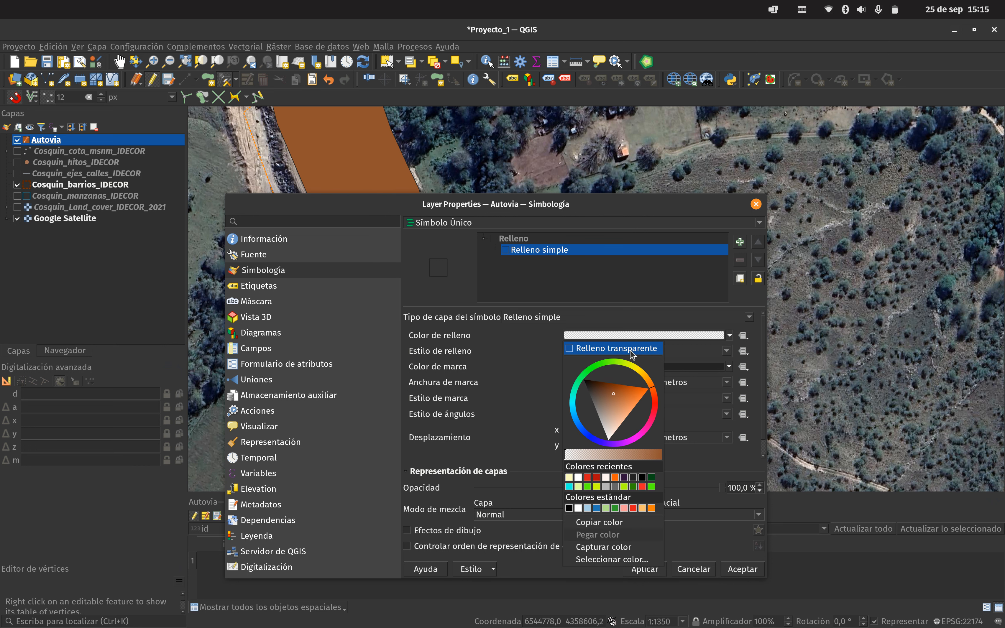
left_click(534, 332)
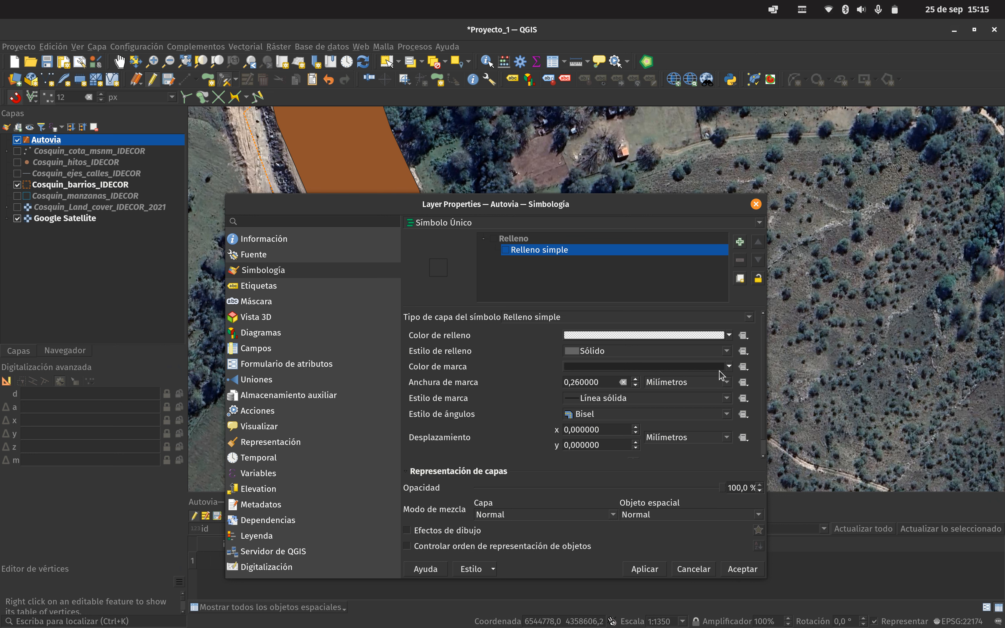
Step: Set the Autovia symbol's stroke to blue with a width of 0,46 mm and apply the style
left_click(730, 366)
mouse_move(637, 431)
left_mouse_down()
mouse_move(633, 439)
mouse_move(645, 430)
left_mouse_up()
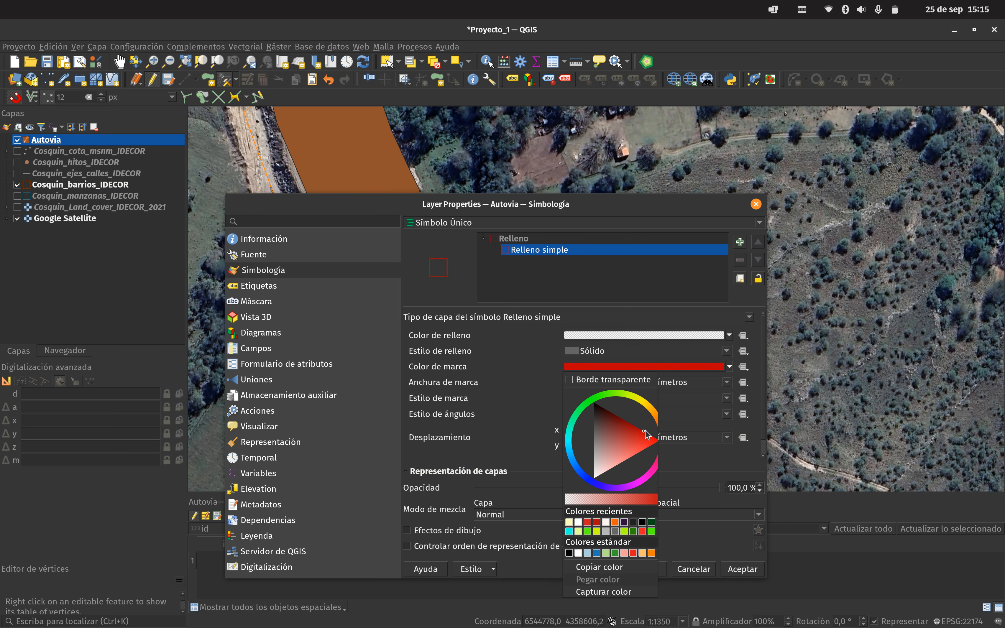
mouse_move(571, 452)
left_mouse_down()
mouse_move(569, 464)
mouse_move(590, 478)
mouse_move(560, 455)
left_mouse_up()
left_click(534, 414)
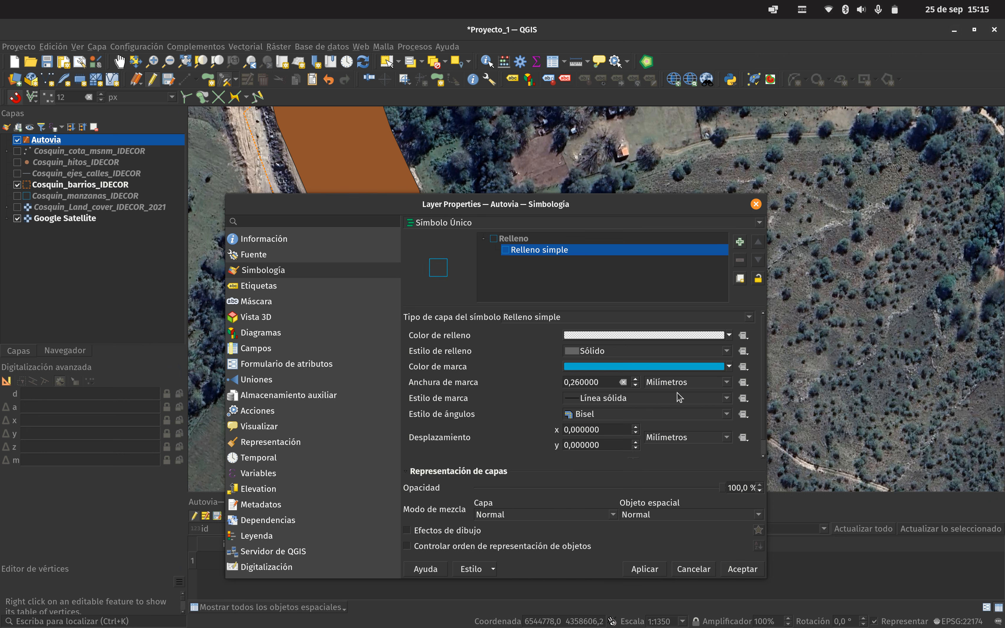
left_click(635, 379)
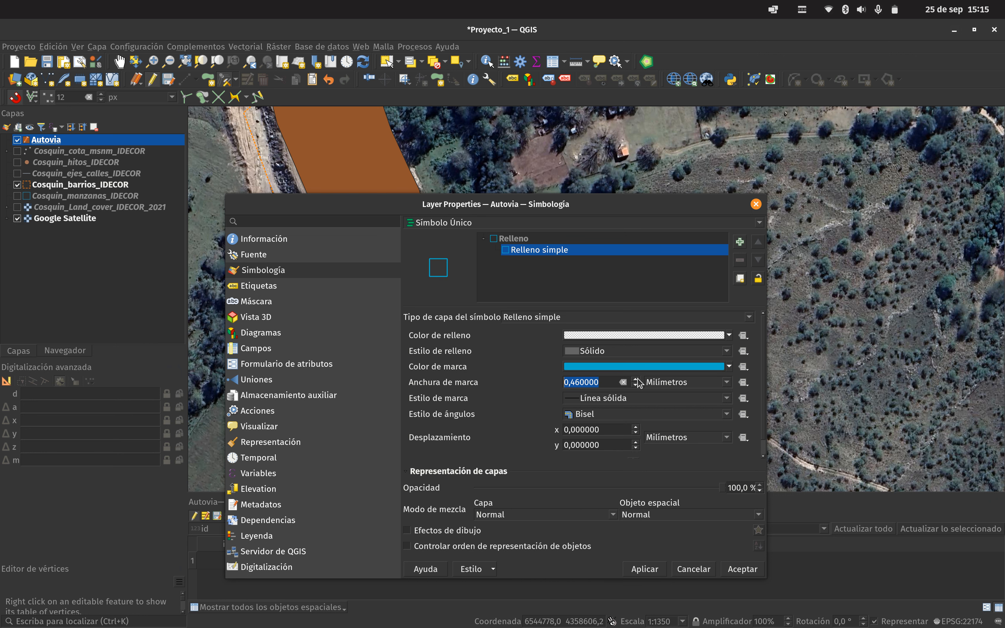
left_click(665, 567)
left_click(743, 569)
scroll(457, 326, "down", 1)
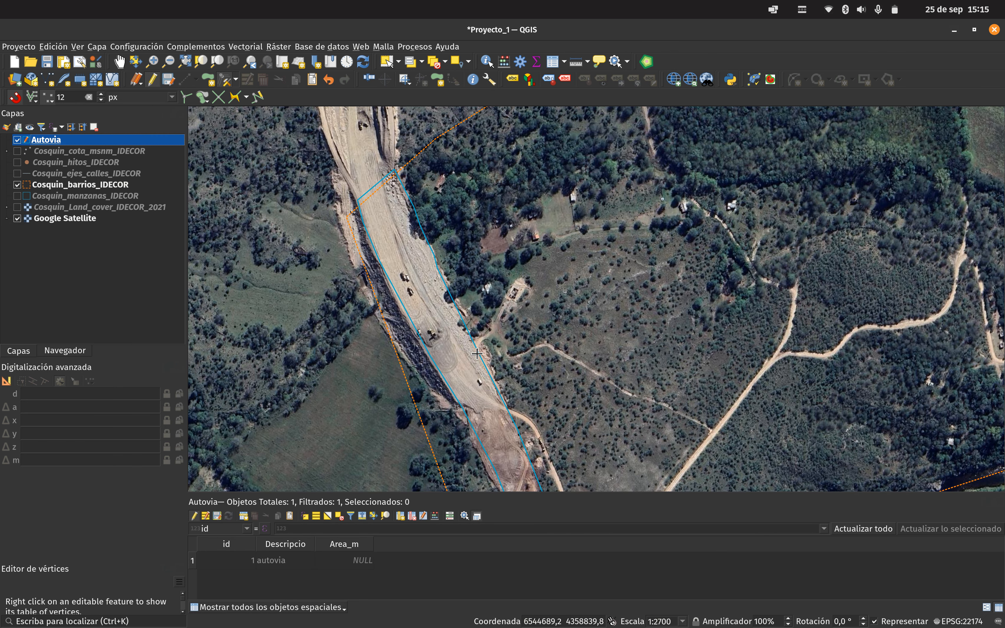
scroll(478, 354, "down", 1)
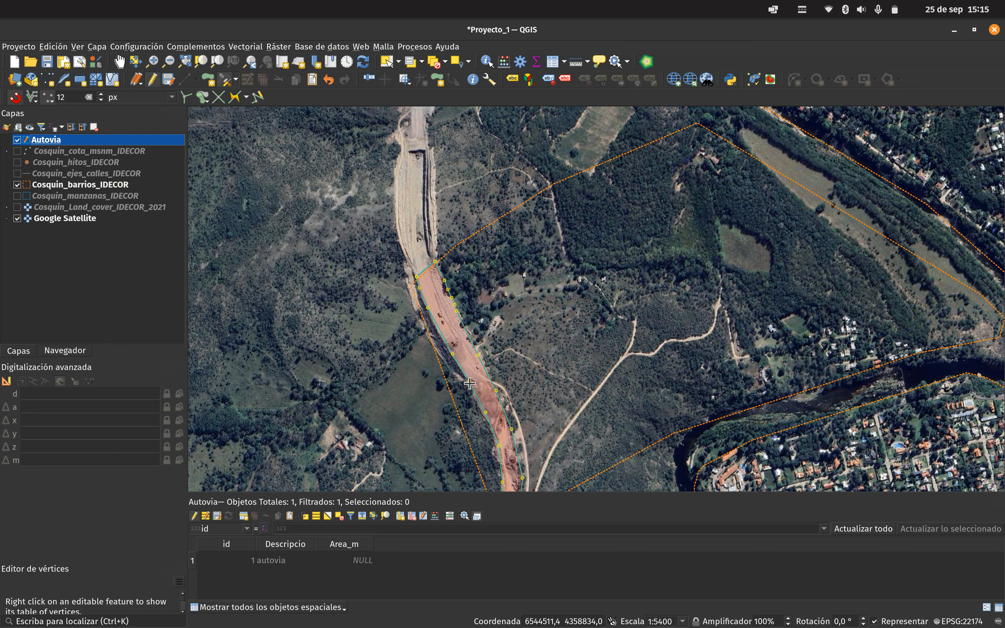
scroll(469, 383, "up", 2)
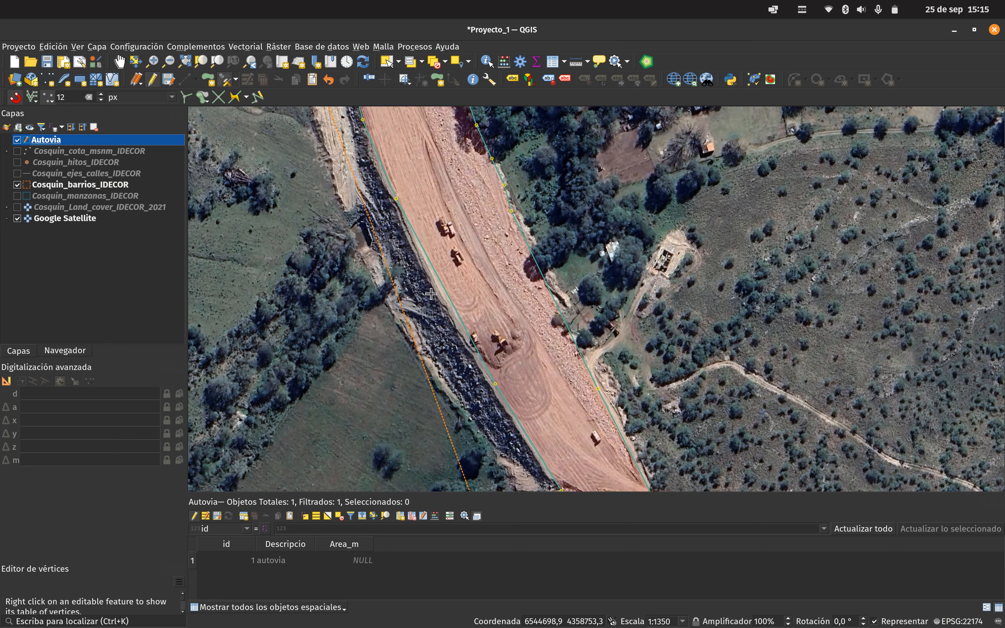
Step: Set the stroke width of the Autovia layer's Relleno simple symbol to 0,86 mm and accept the properties
double_click(56, 142)
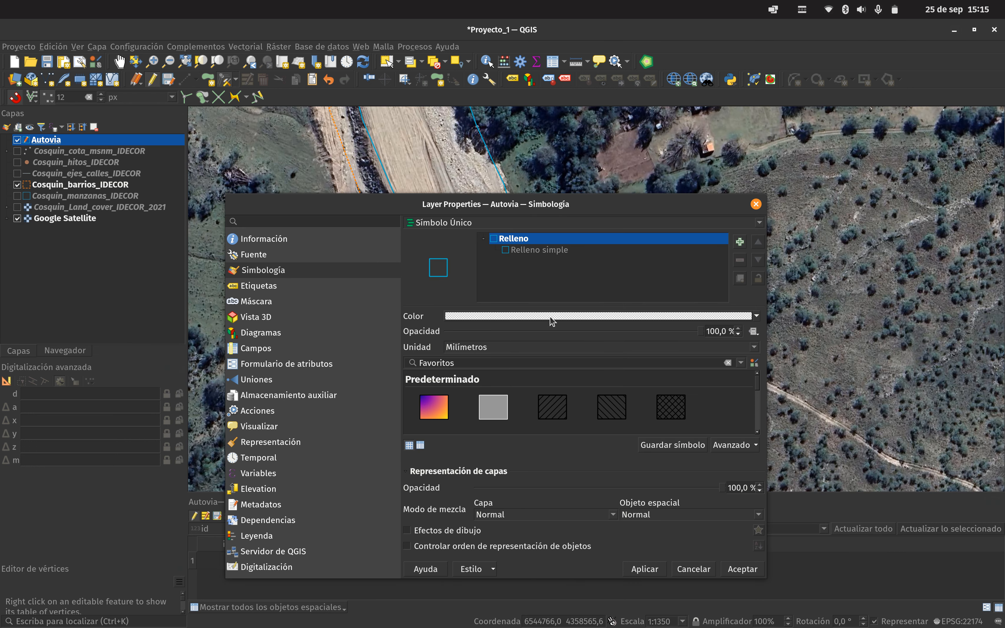
left_click(541, 250)
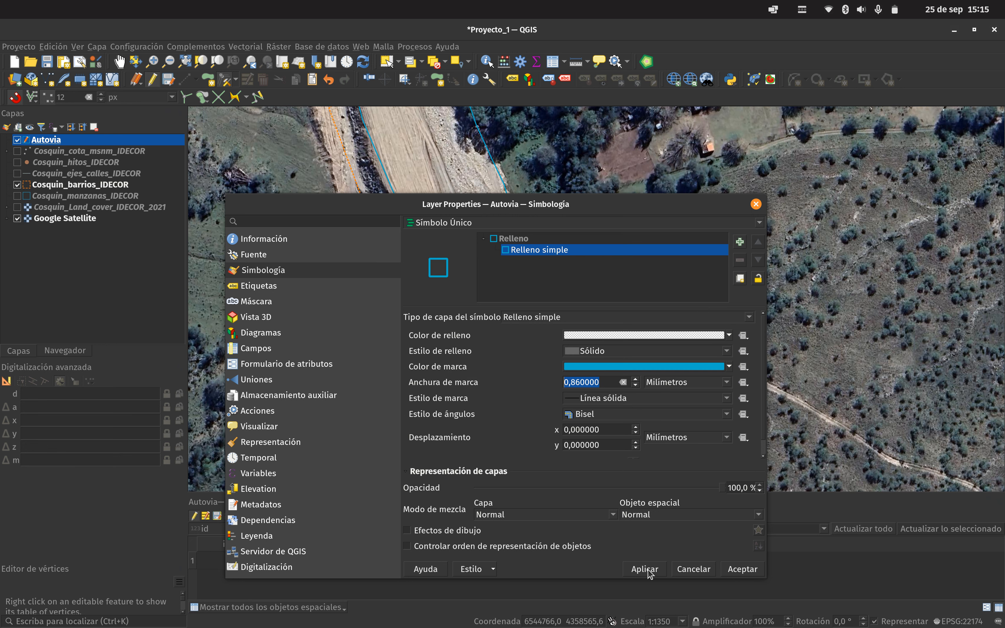
left_click(743, 569)
Step: Adjust the vertices along the western edge of the Autovia polygon to follow the highway's border
scroll(616, 409, "down", 2)
scroll(617, 409, "down", 1)
left_click_drag(616, 409, 557, 324)
scroll(516, 308, "up", 3)
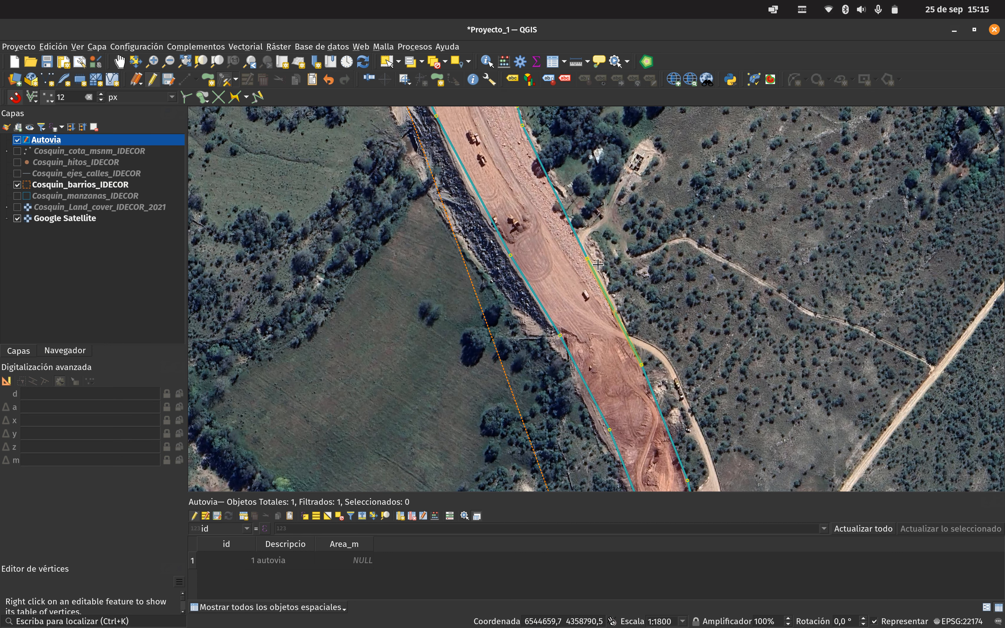
left_click(510, 255)
left_click(508, 261)
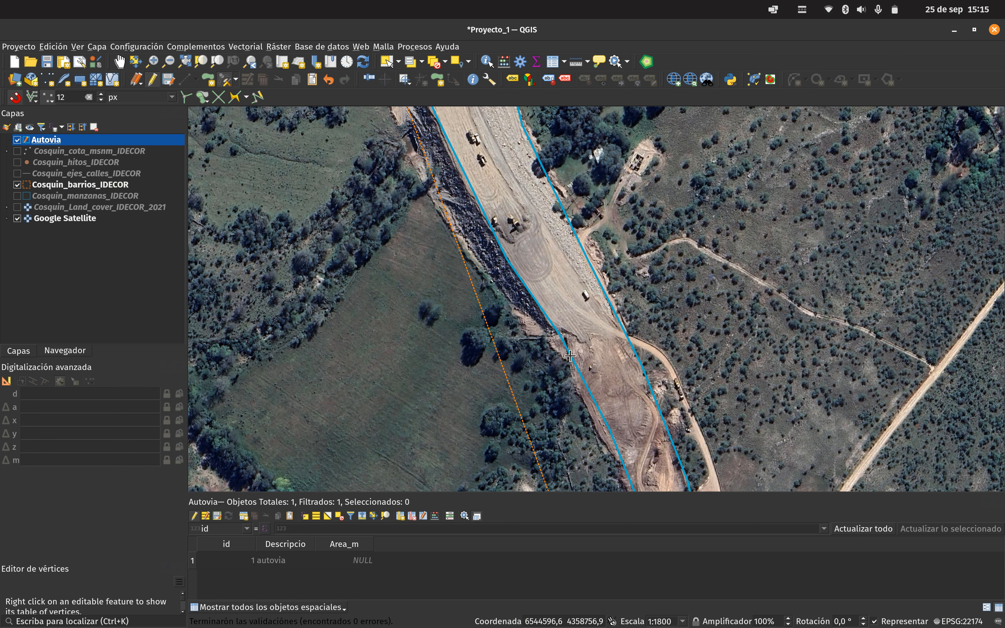
left_click(571, 385)
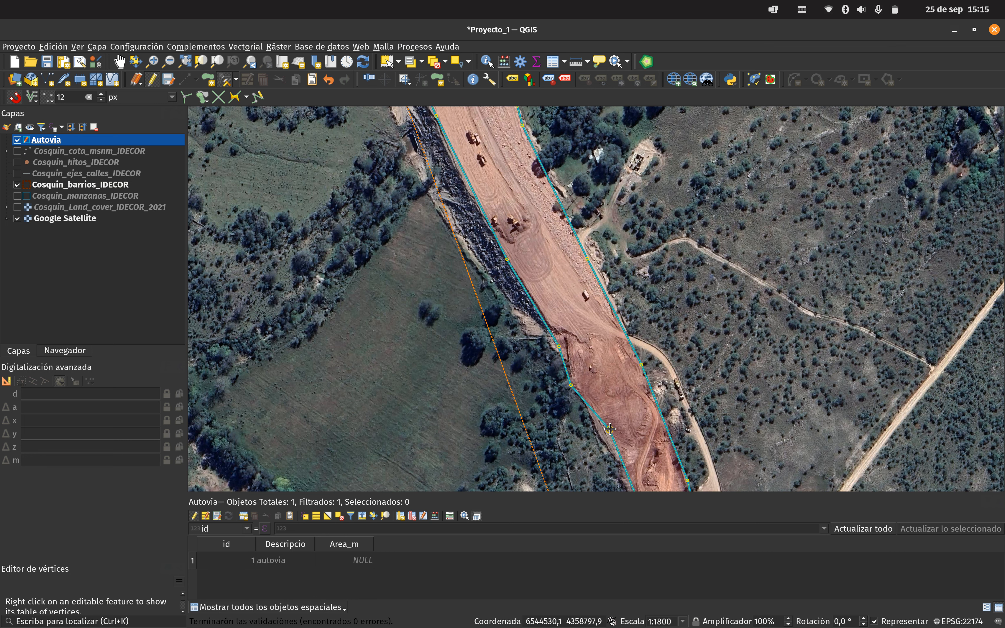
Step: Save the edits to the Autovia layer and turn off its editing mode
scroll(656, 387, "down", 1)
left_click_drag(656, 387, 543, 131)
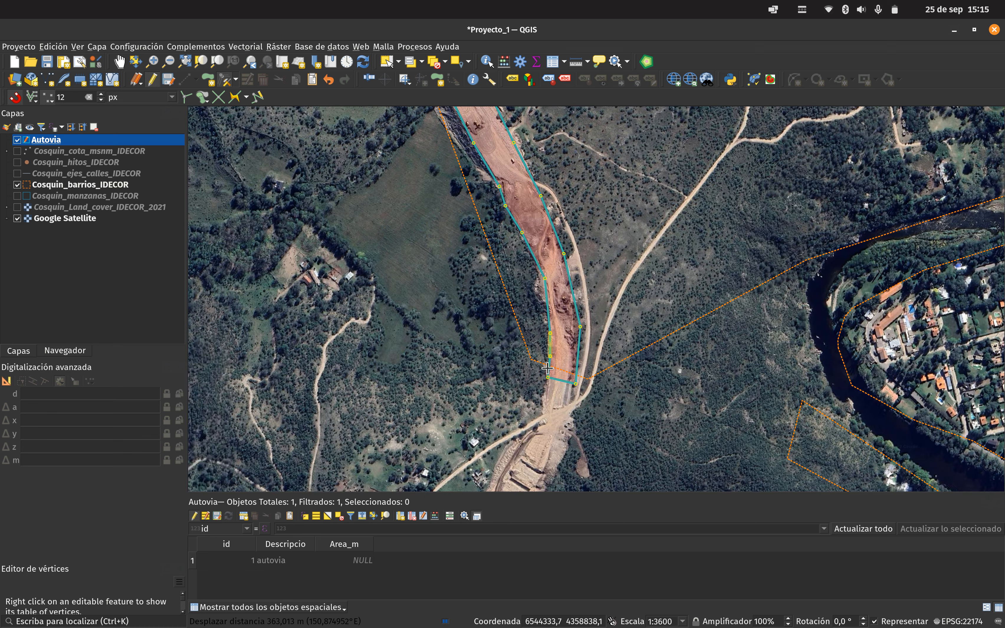
scroll(540, 415, "down", 1)
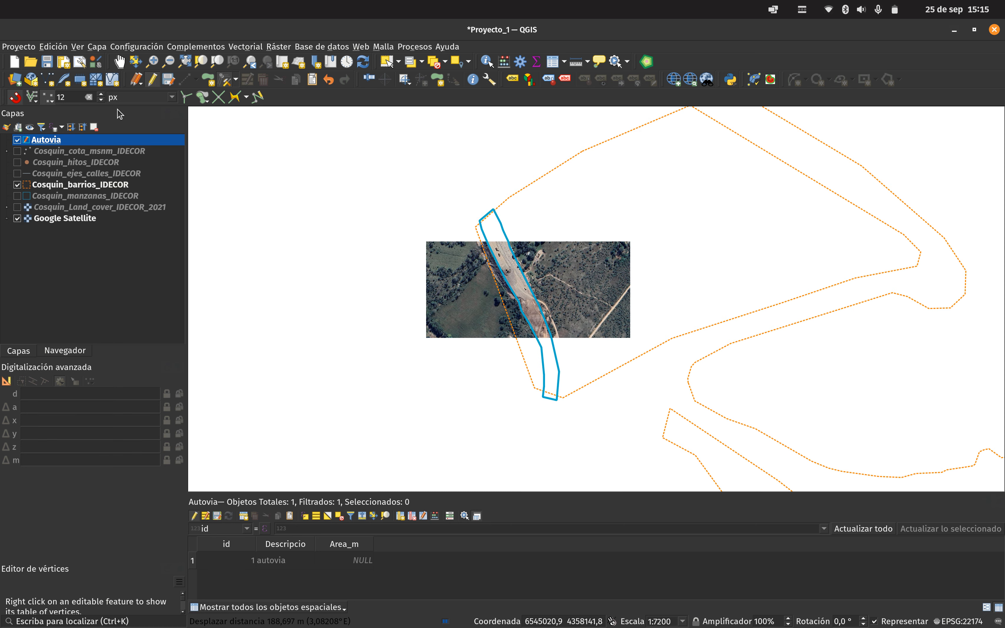
left_click(168, 80)
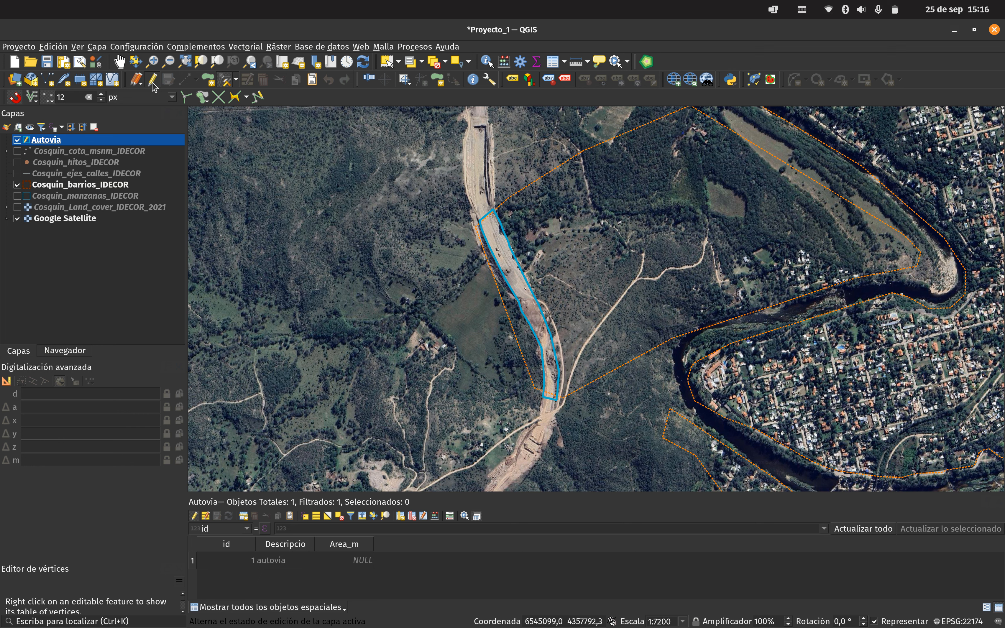
left_click(152, 80)
Step: Start the Reproyectar capa tool from the vector data management tools with Autovia as the input layer
scroll(528, 268, "up", 2)
left_click(118, 63)
scroll(347, 174, "down", 1)
left_click_drag(398, 185, 535, 369)
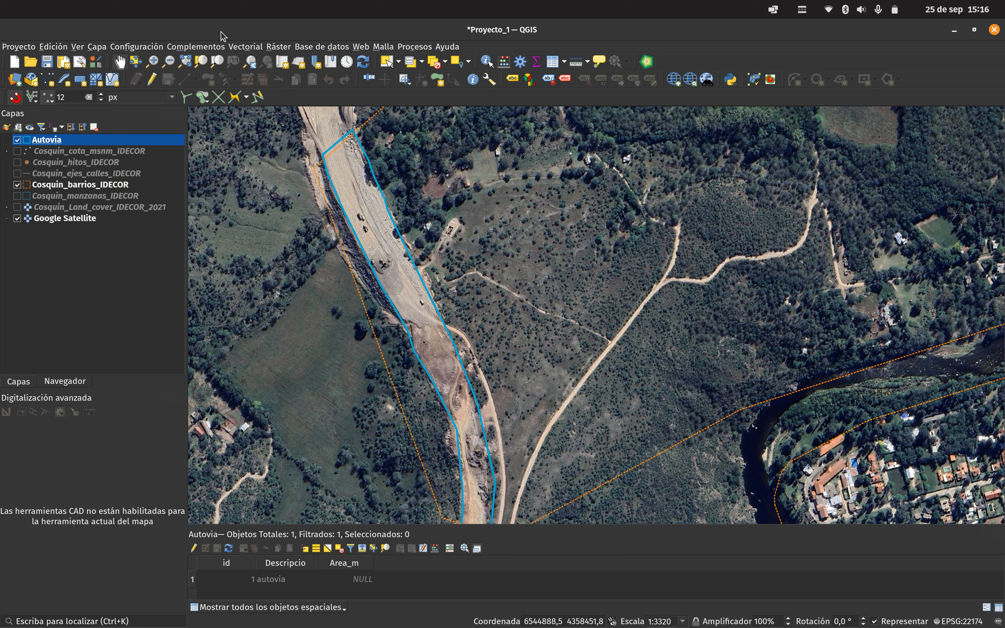
left_click(236, 47)
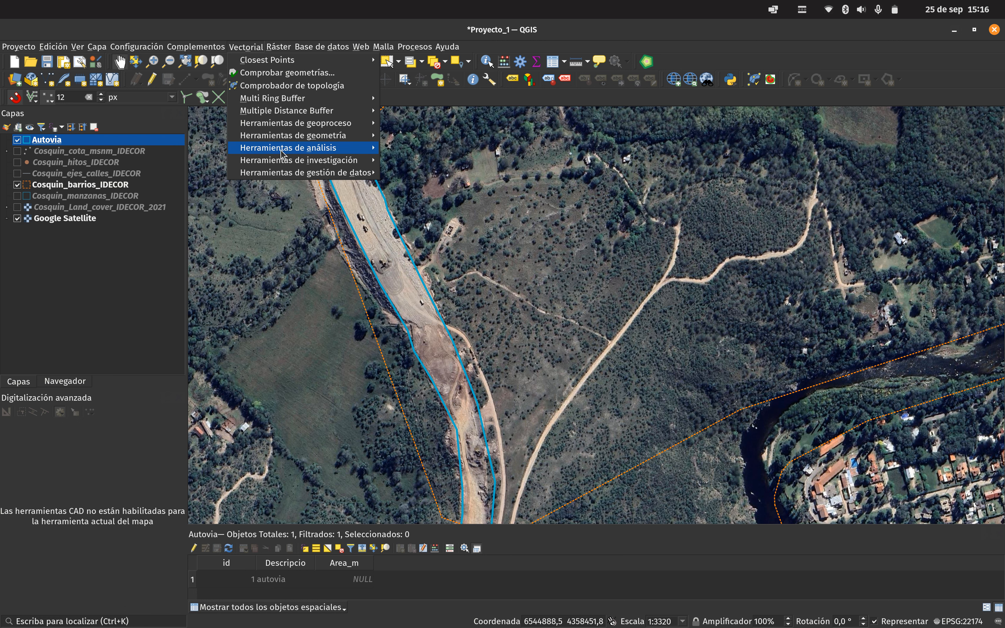
mouse_move(296, 172)
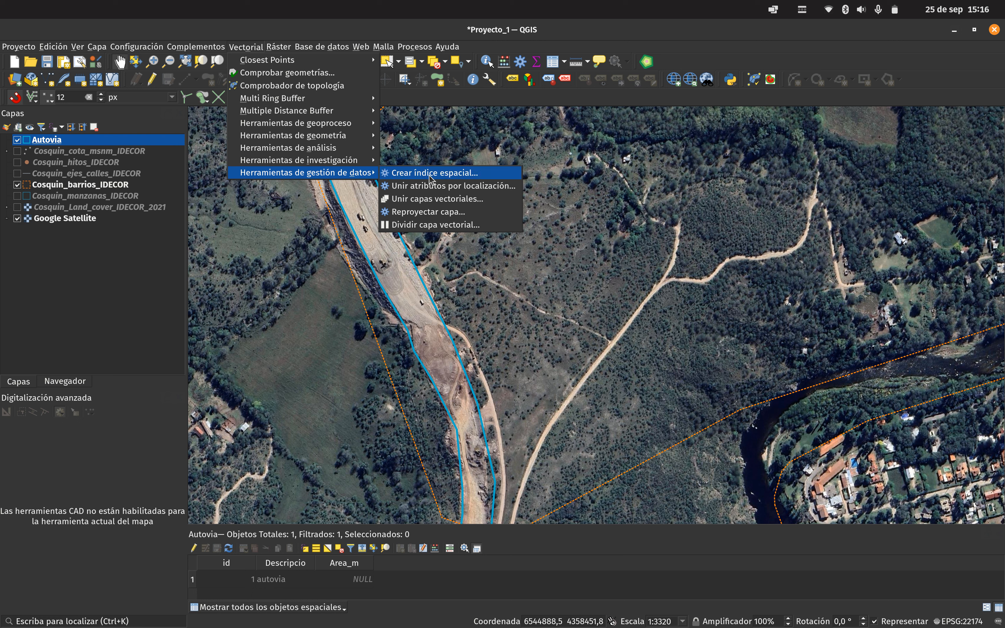
left_click(463, 218)
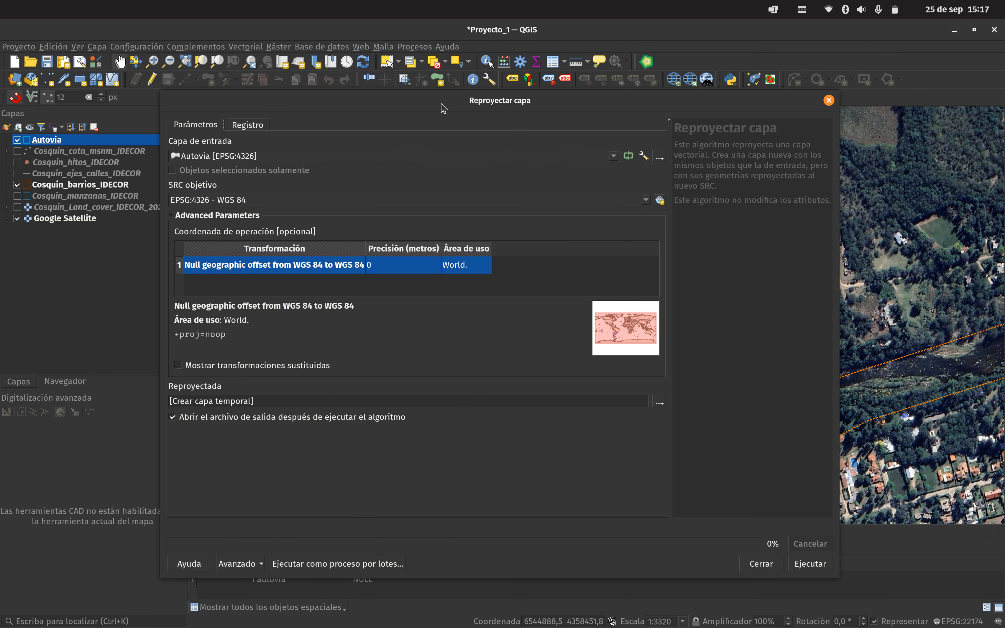
left_click_drag(619, 102, 657, 81)
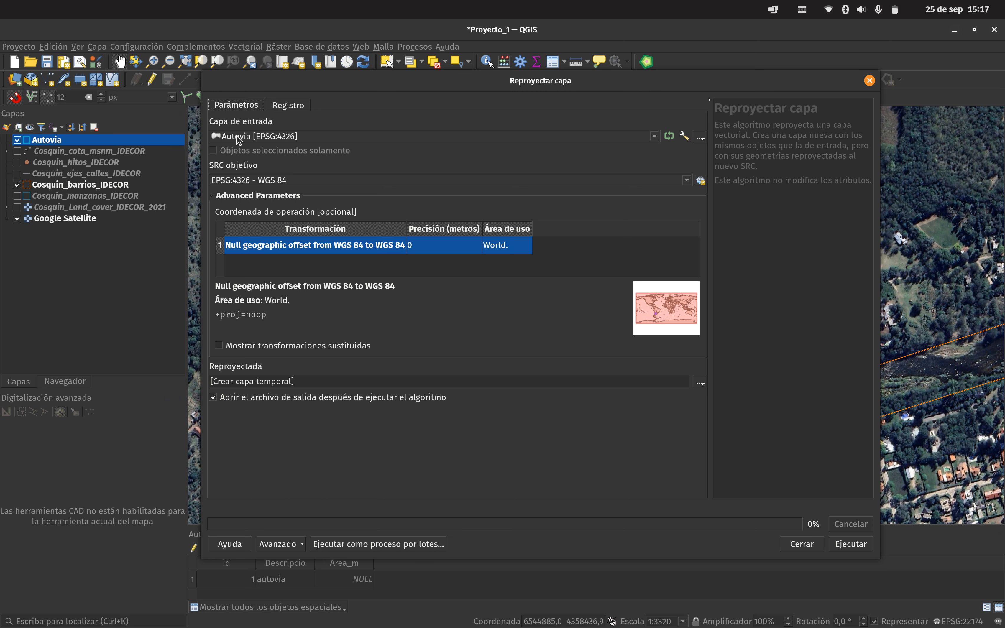
left_click(653, 137)
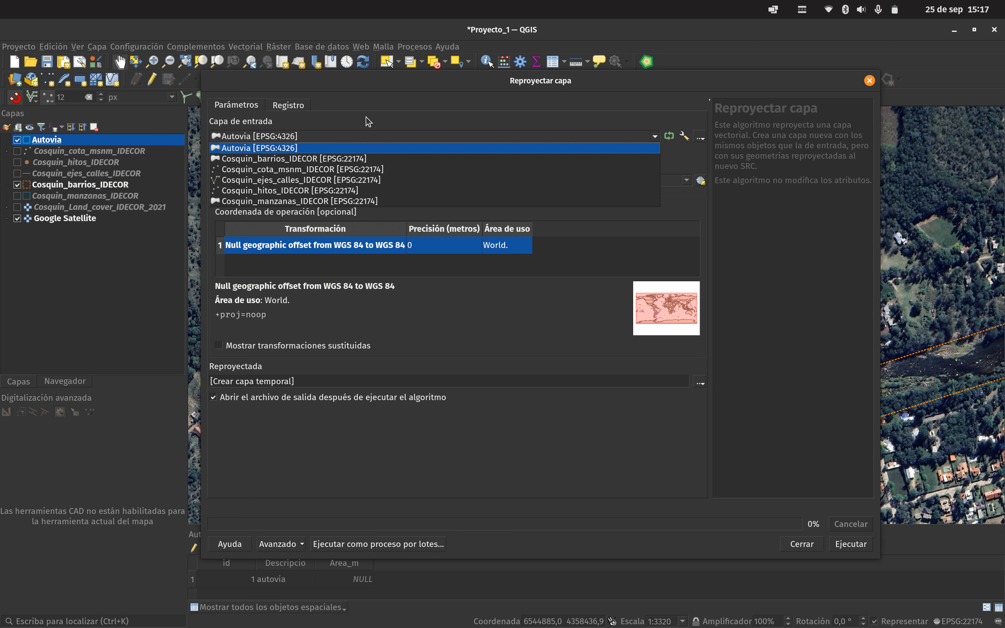
left_click(272, 148)
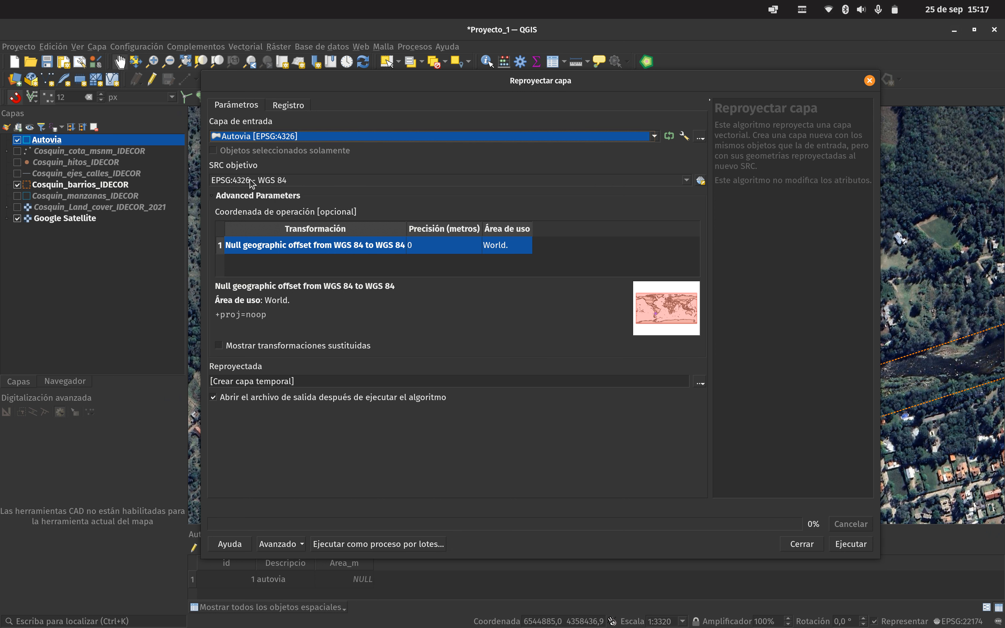
Step: Reproject Autovia to the project CRS EPSG:22174 - POSGAR 98 / Argentina 4, saving the output as Autovia_reproyectada.shp
left_click(688, 180)
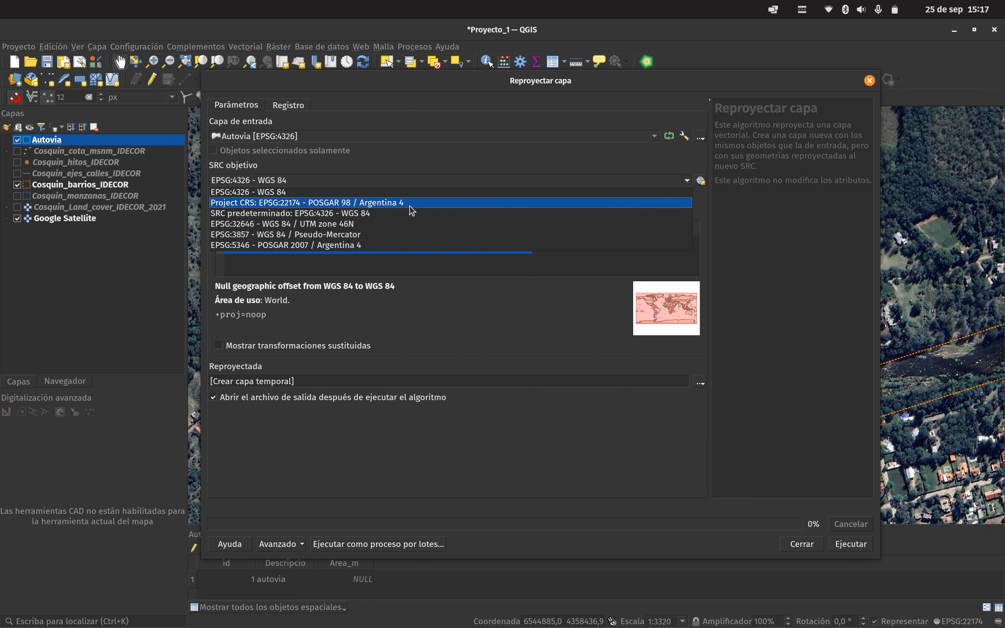
left_click(326, 203)
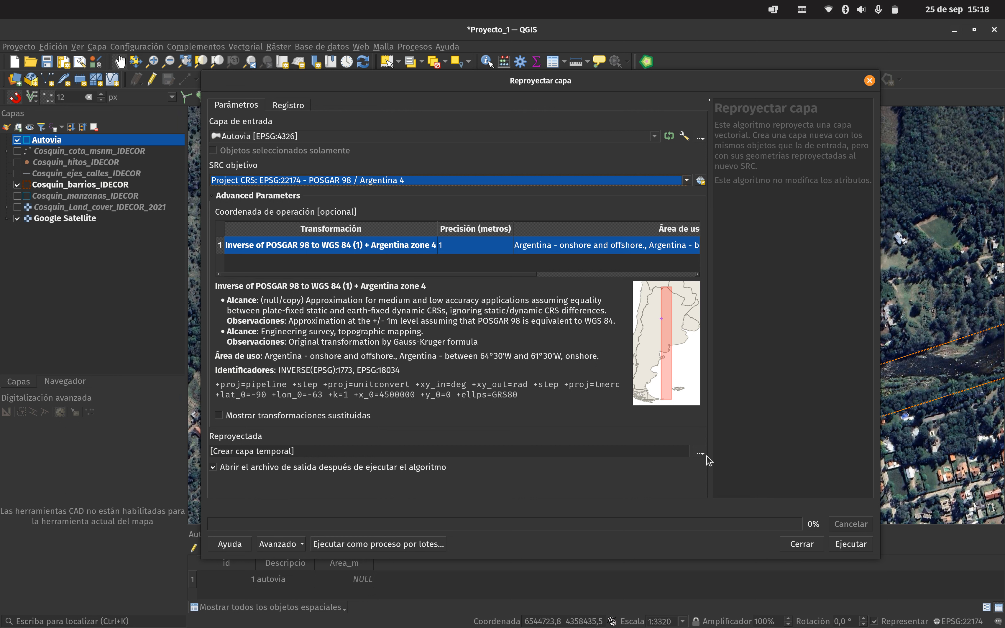
left_click(228, 452)
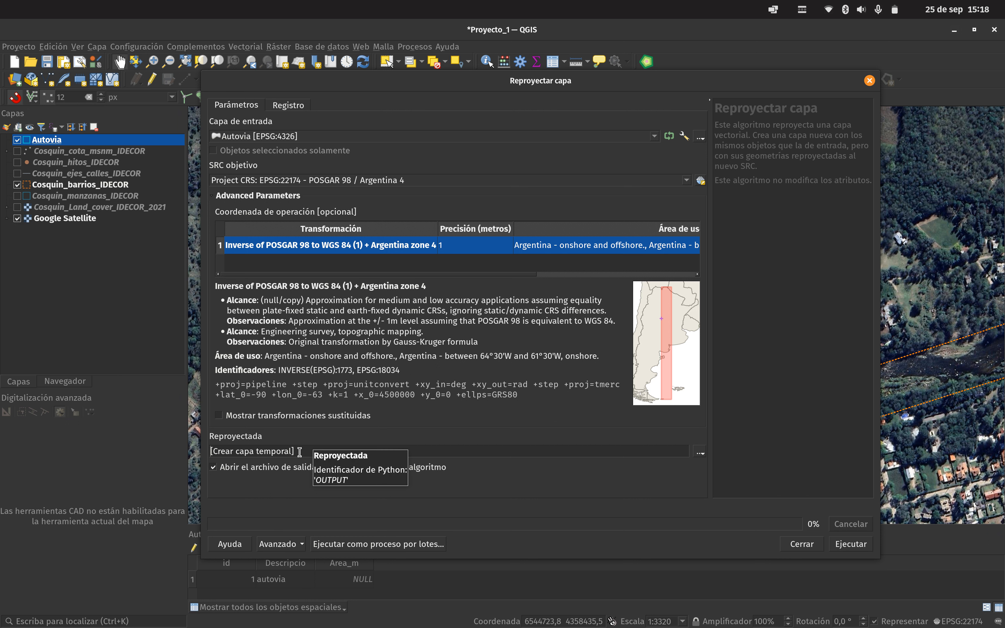
left_click(700, 455)
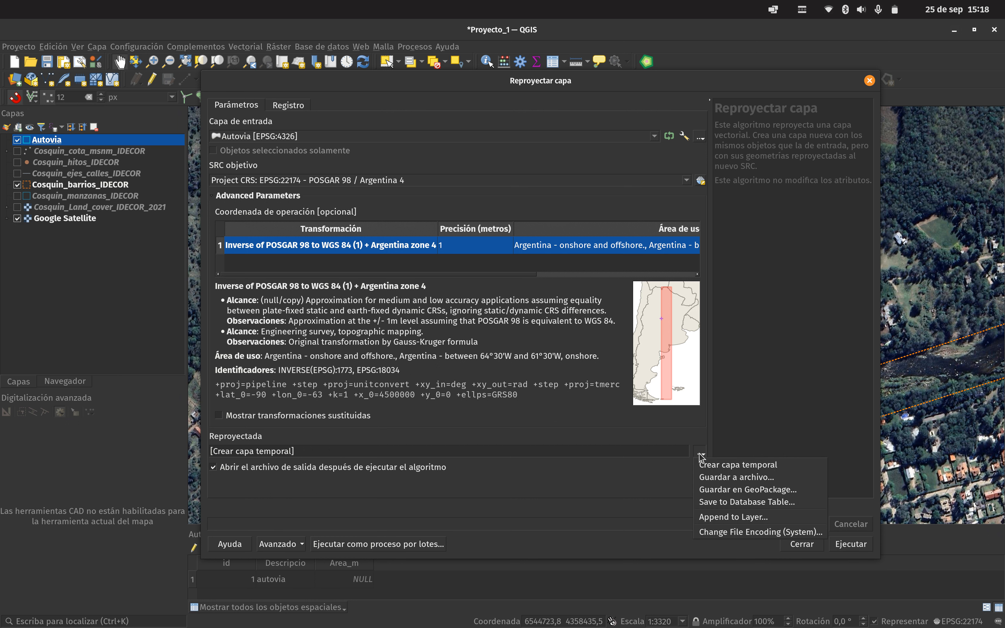
left_click(237, 452)
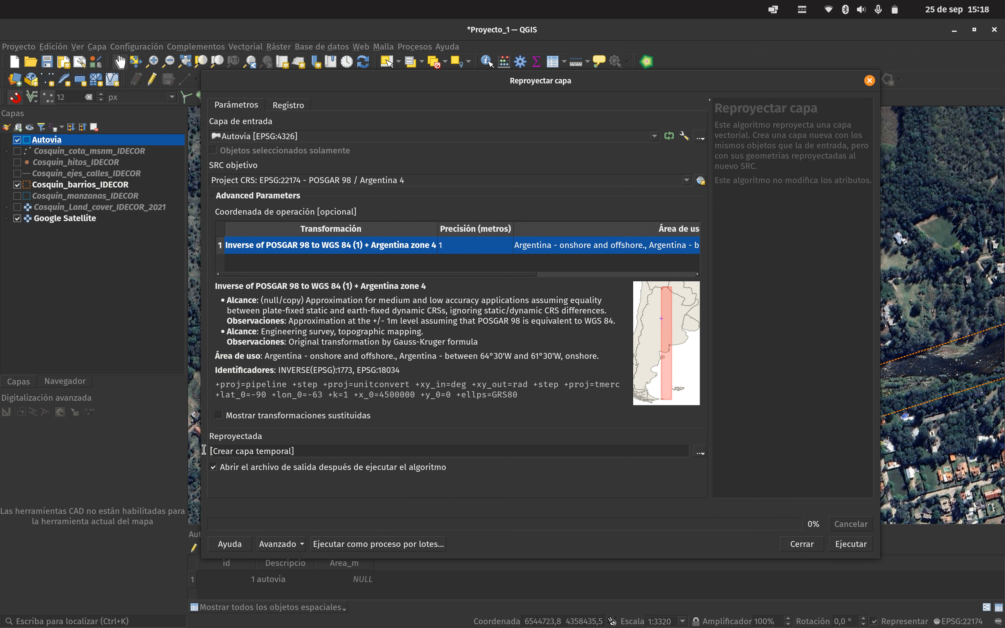
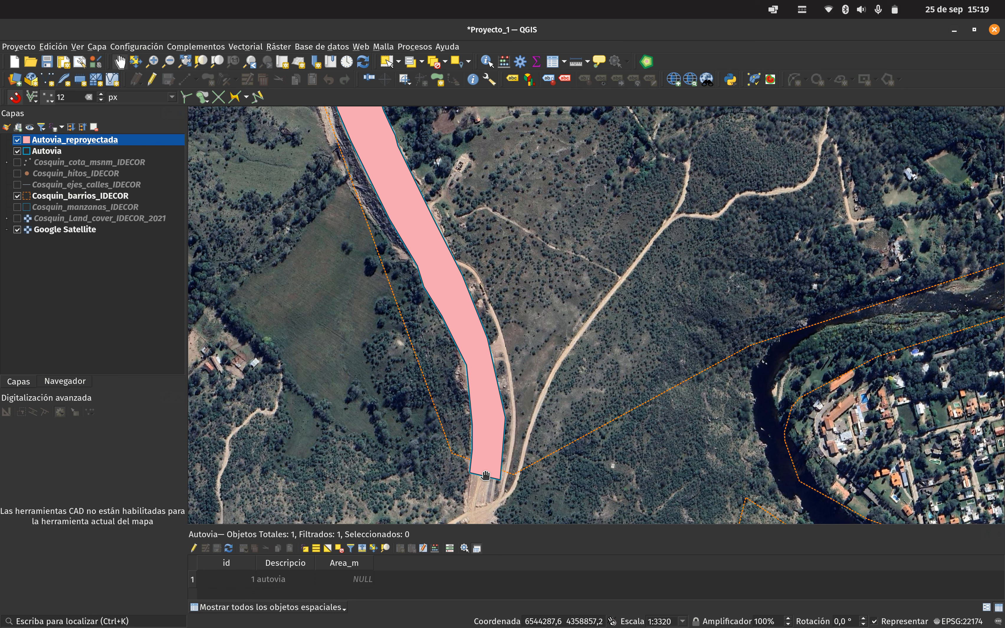
Step: Check the coordinate reference system in the Autovia_reproyectada layer's information and close its properties
scroll(484, 221, "down", 1)
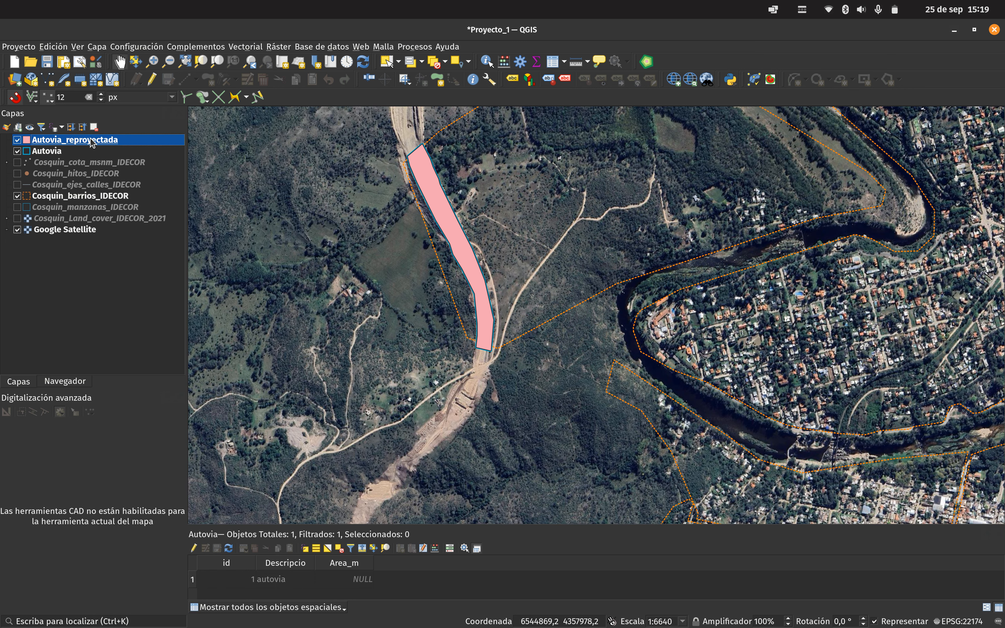
double_click(92, 141)
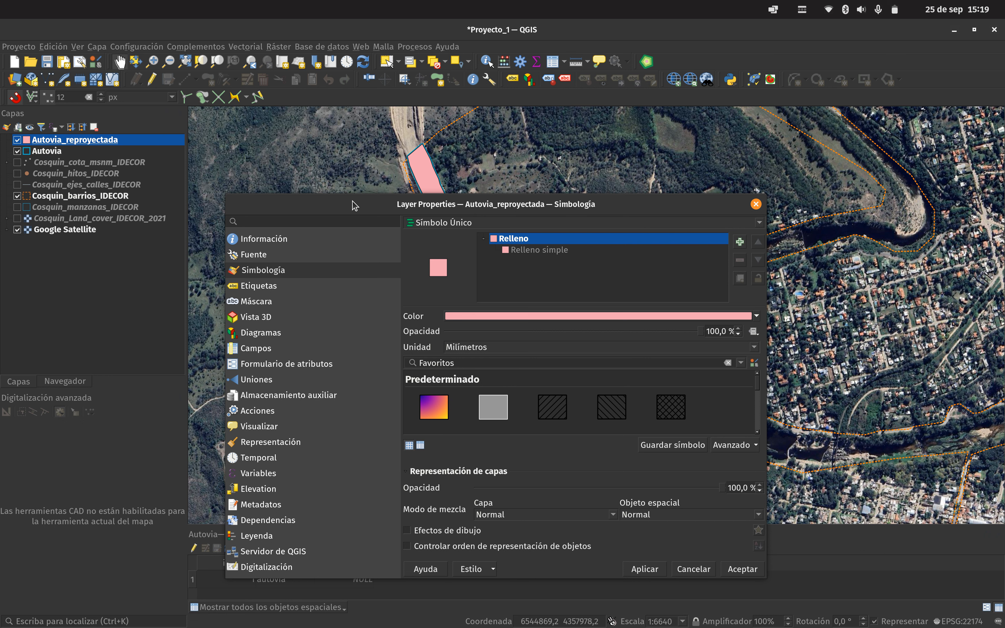
left_click_drag(354, 205, 455, 130)
left_click(447, 170)
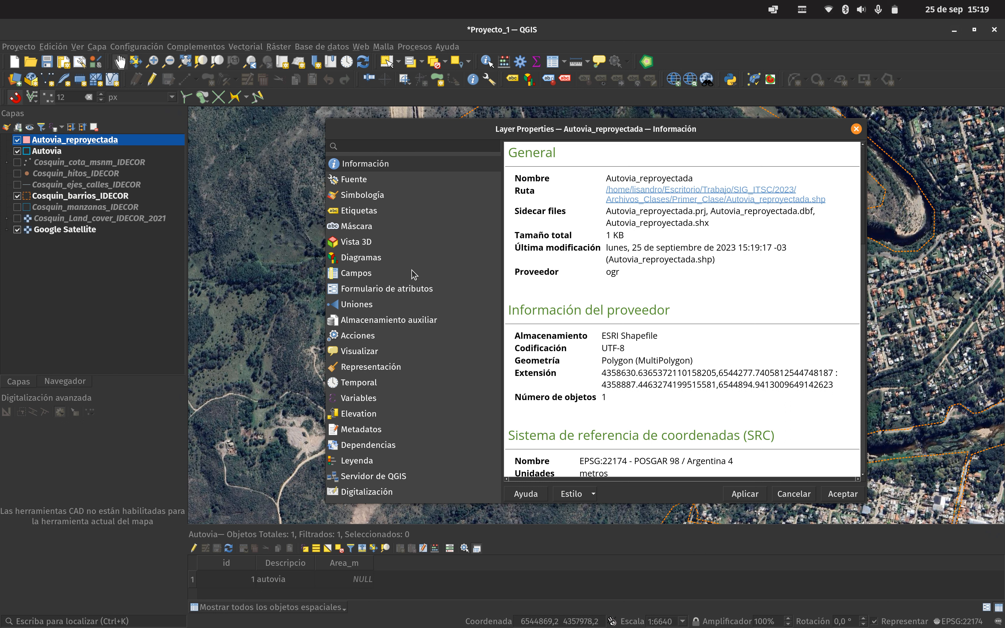
scroll(696, 348, "down", 2)
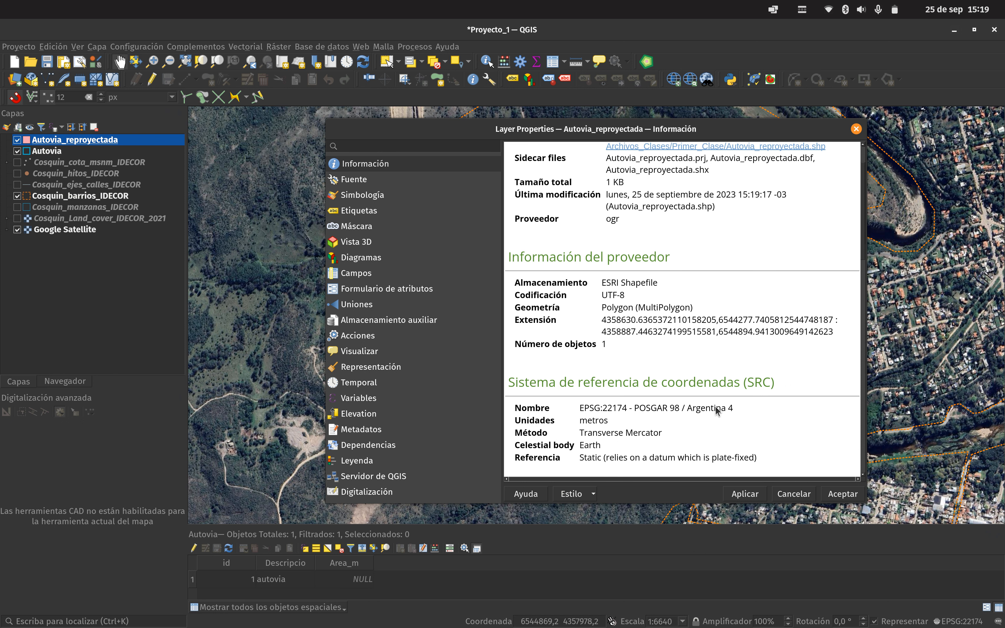
left_click_drag(735, 408, 575, 411)
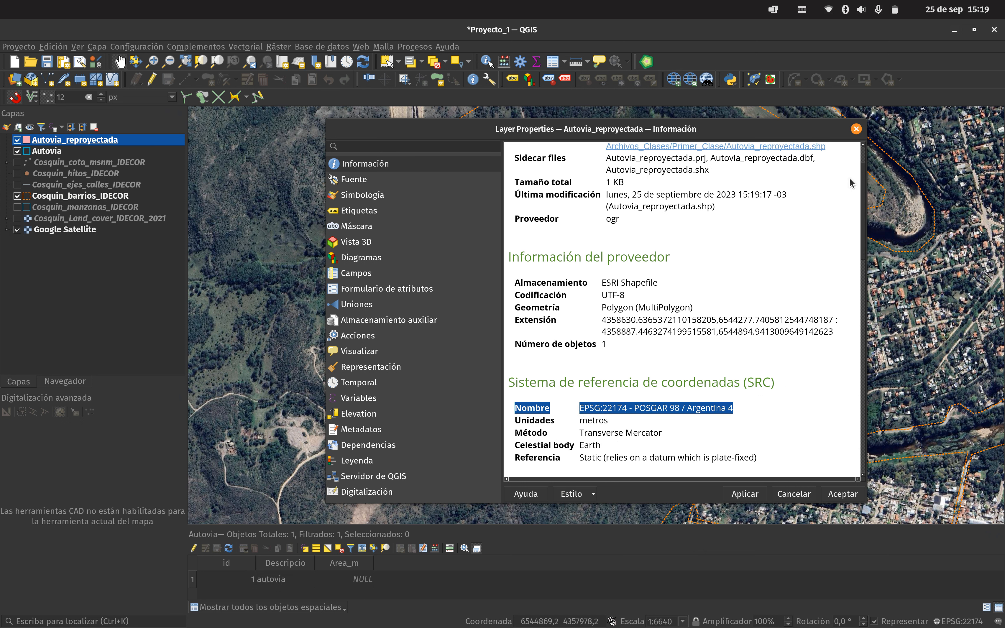
left_click(862, 129)
Step: Check the coordinate reference system of the original Autovia layer in its information and close its properties
left_click(56, 151)
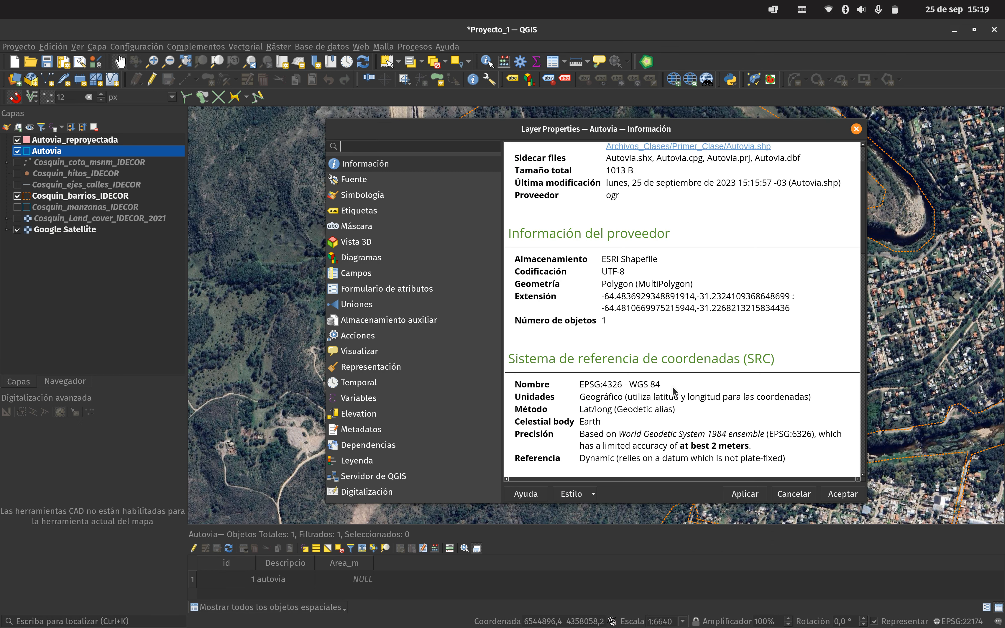
left_click_drag(661, 384, 566, 387)
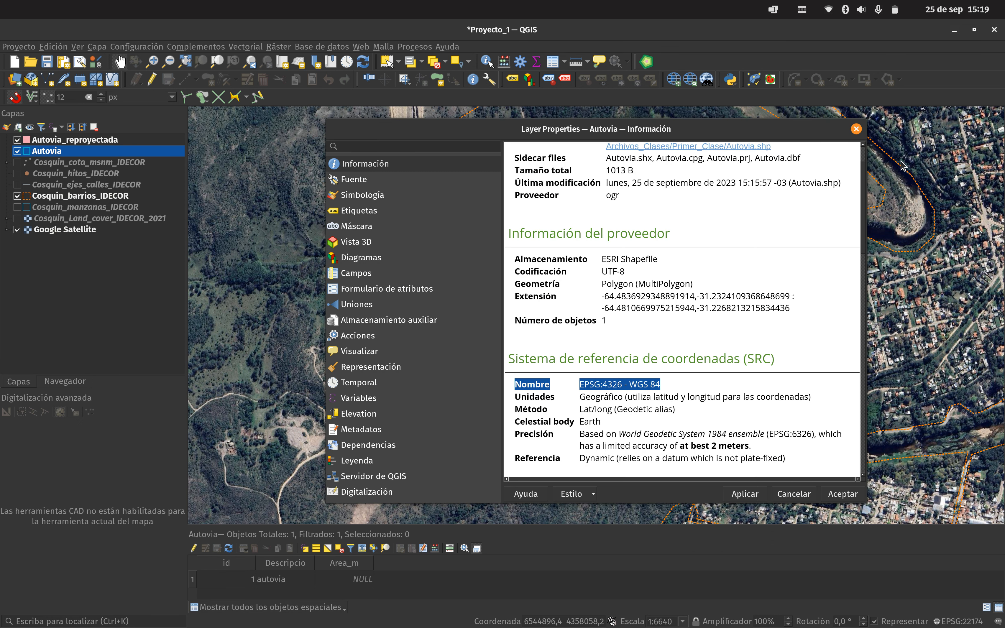
left_click(857, 130)
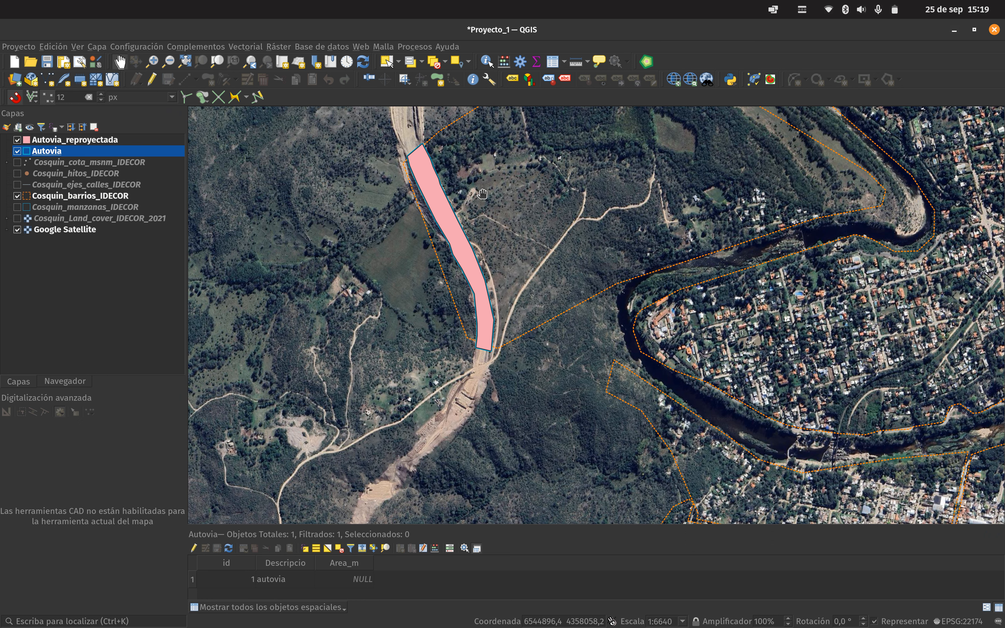
Step: Copy the style of the Autovia layer and paste it onto the Autovia_reproyectada layer
left_click(74, 140)
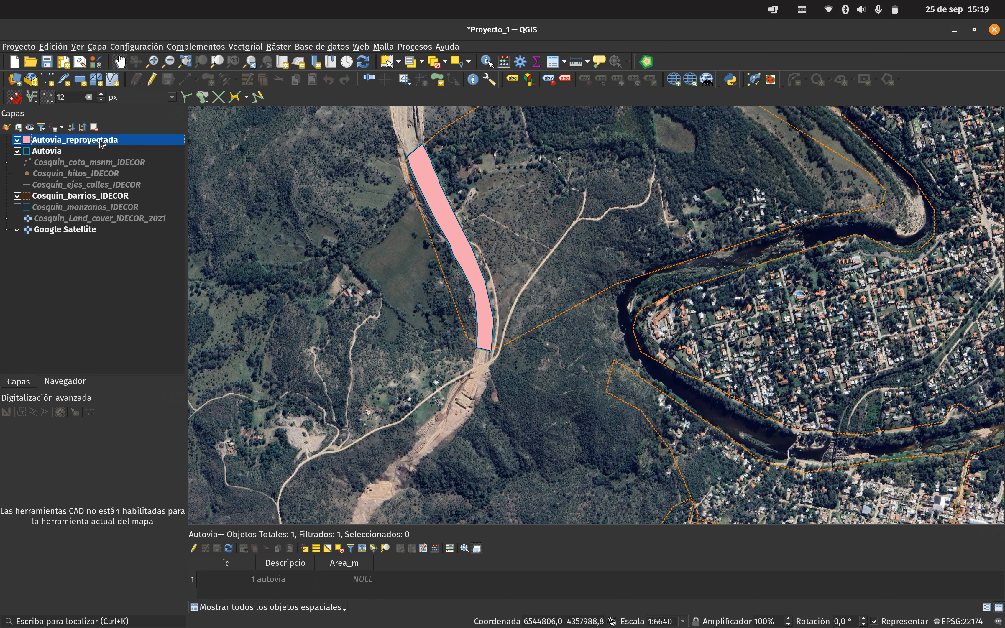
left_click(48, 152)
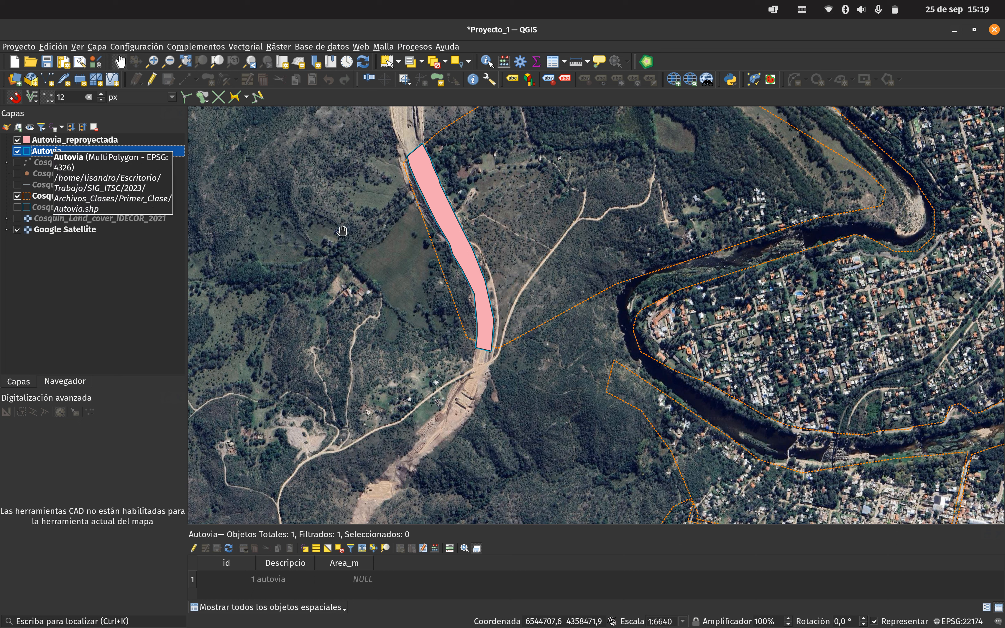
left_click_drag(331, 113, 333, 178)
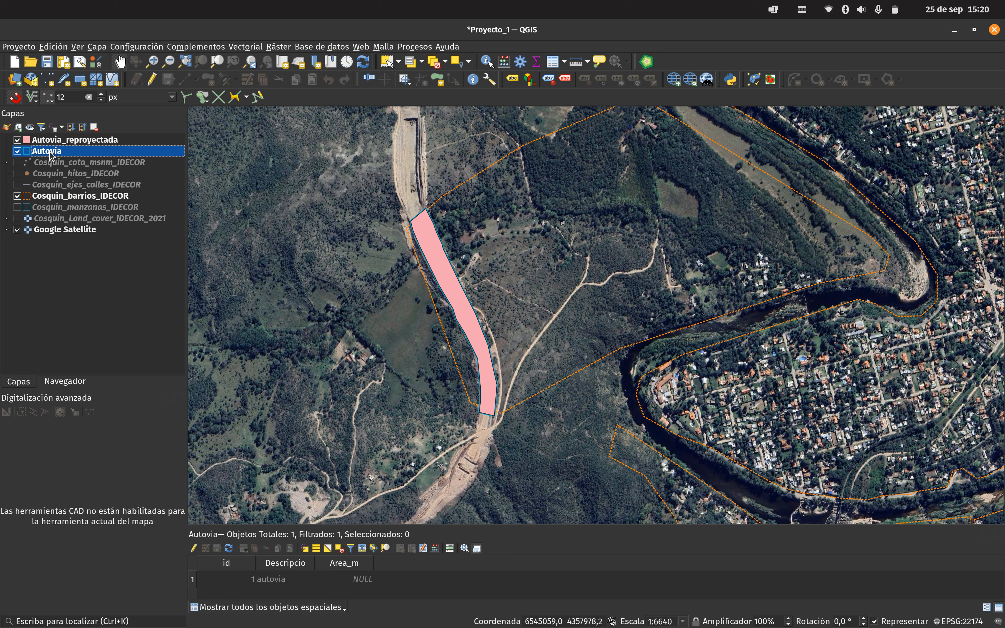
right_click(51, 155)
mouse_move(191, 390)
mouse_move(248, 392)
left_click(378, 391)
right_click(82, 139)
mouse_move(208, 378)
mouse_move(282, 390)
left_click(419, 388)
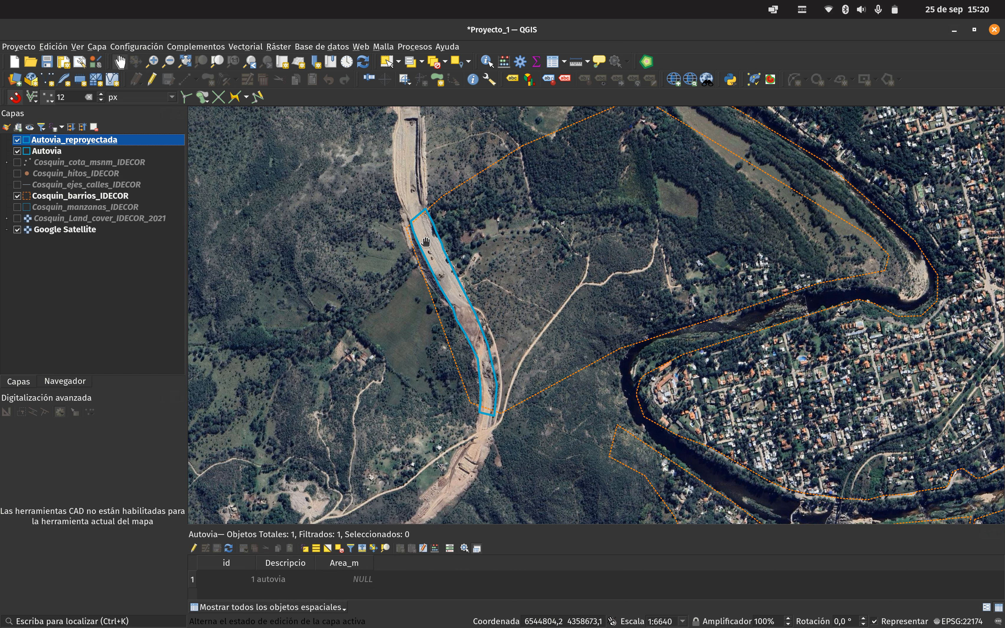
Step: Remove the original Autovia layer from the project, keeping only Autovia_reproyectada
scroll(426, 242, "up", 2)
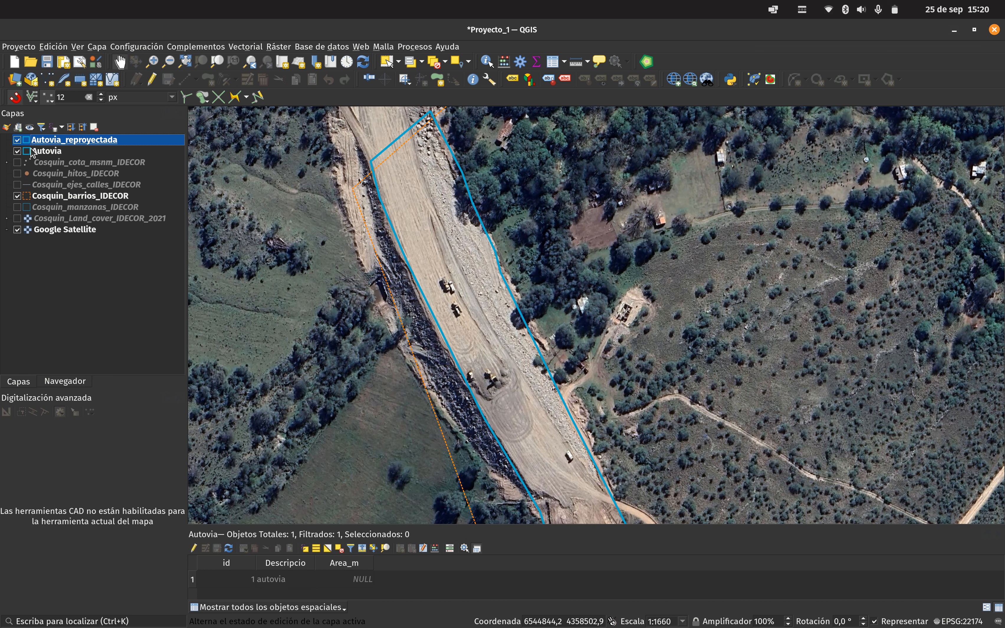
left_click(31, 150)
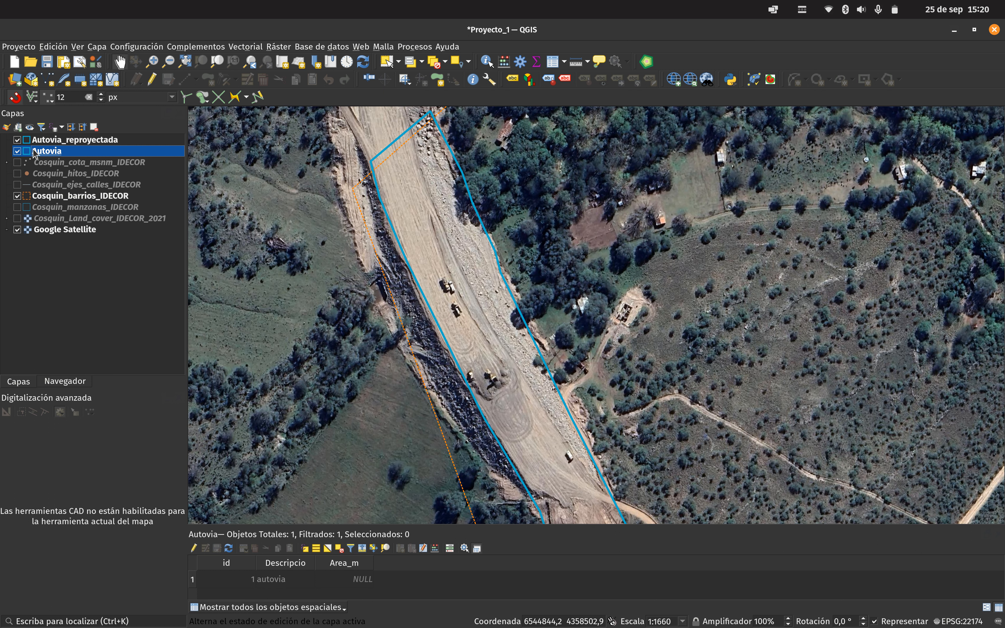
right_click(34, 153)
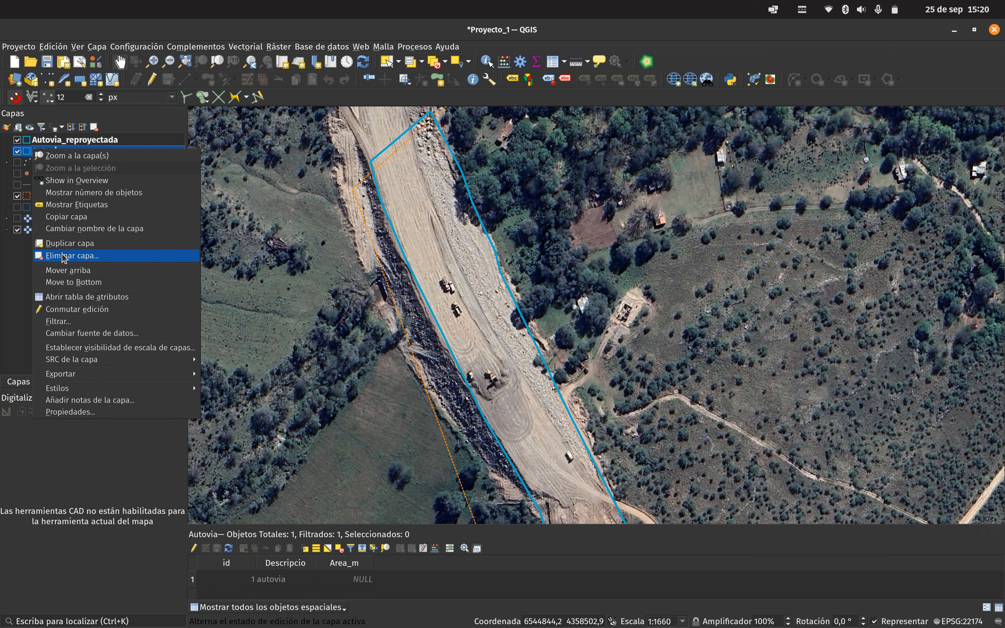
left_click(64, 256)
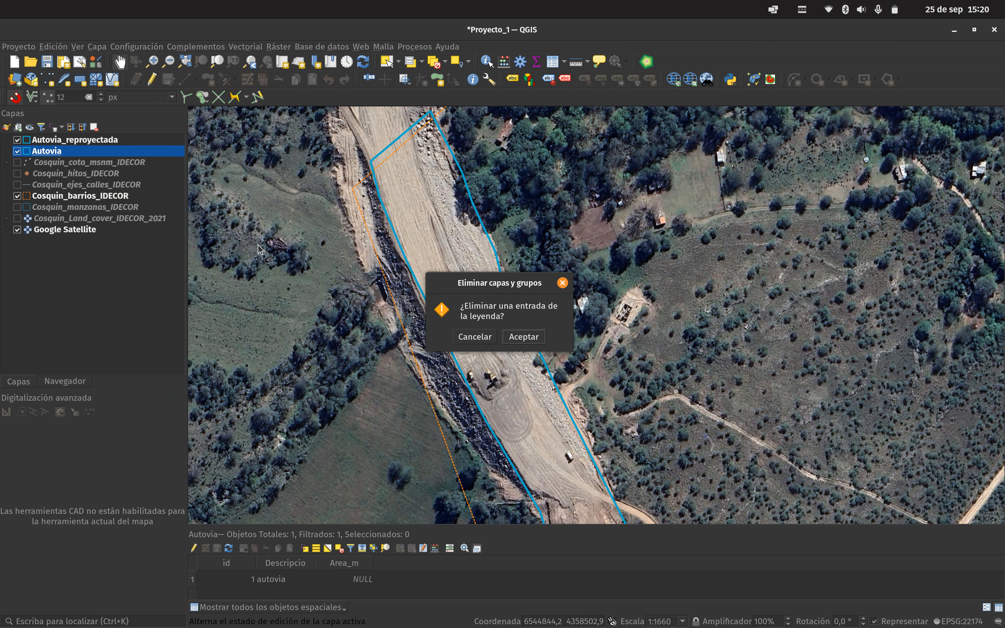
left_click(524, 337)
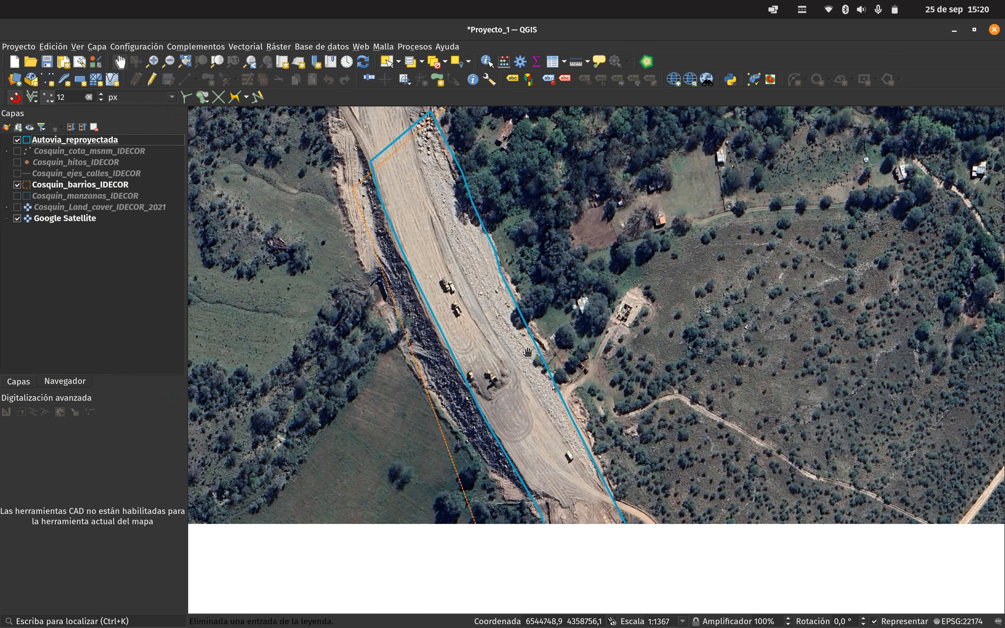
Step: Identify the Cosquin_barrios_IDECOR neighbourhood polygon crossed by the Autovia outline, and clear the identification result
scroll(658, 379, "down", 1)
left_click_drag(658, 379, 580, 336)
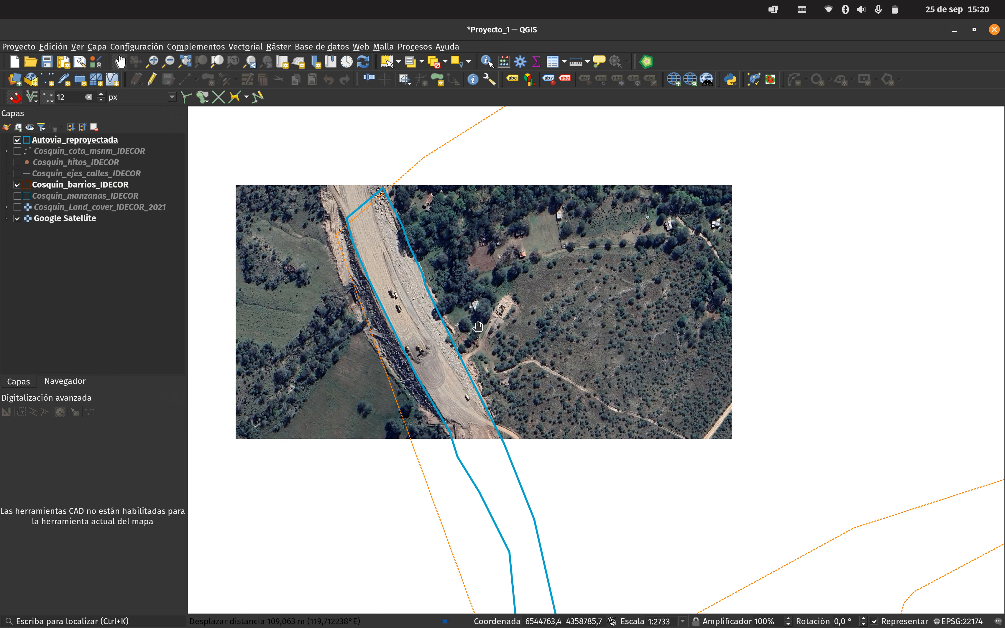
left_click_drag(491, 284, 505, 219)
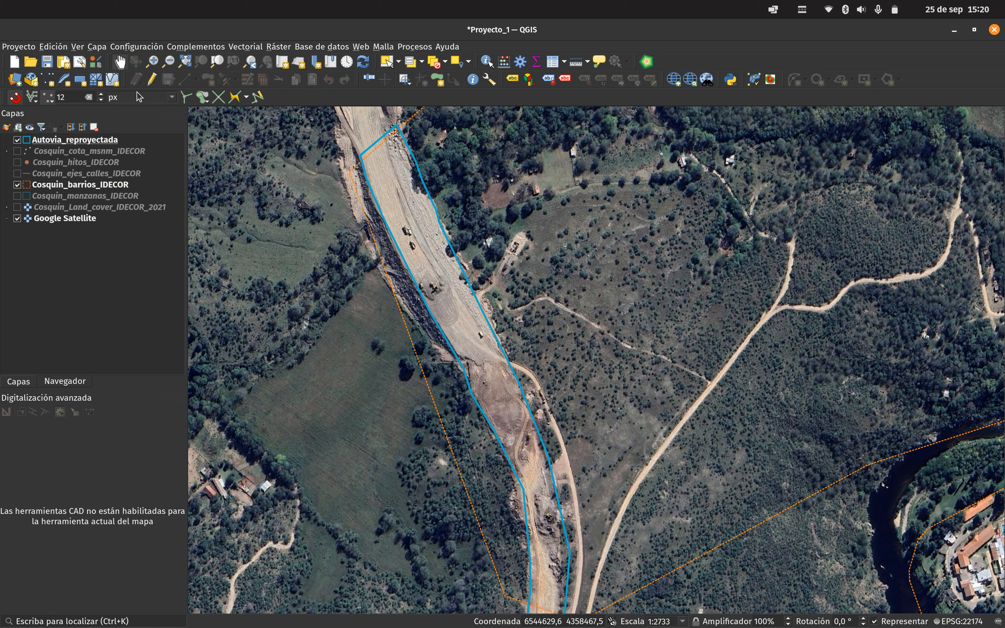
left_click(79, 143)
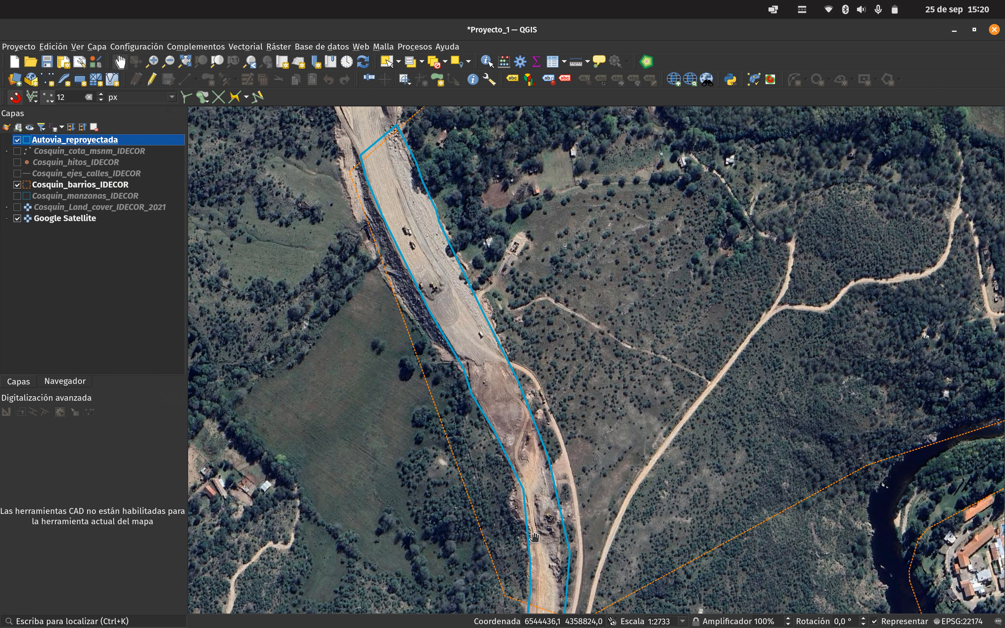
left_click_drag(652, 280, 557, 214)
scroll(556, 215, "down", 1)
left_click_drag(681, 345, 607, 465)
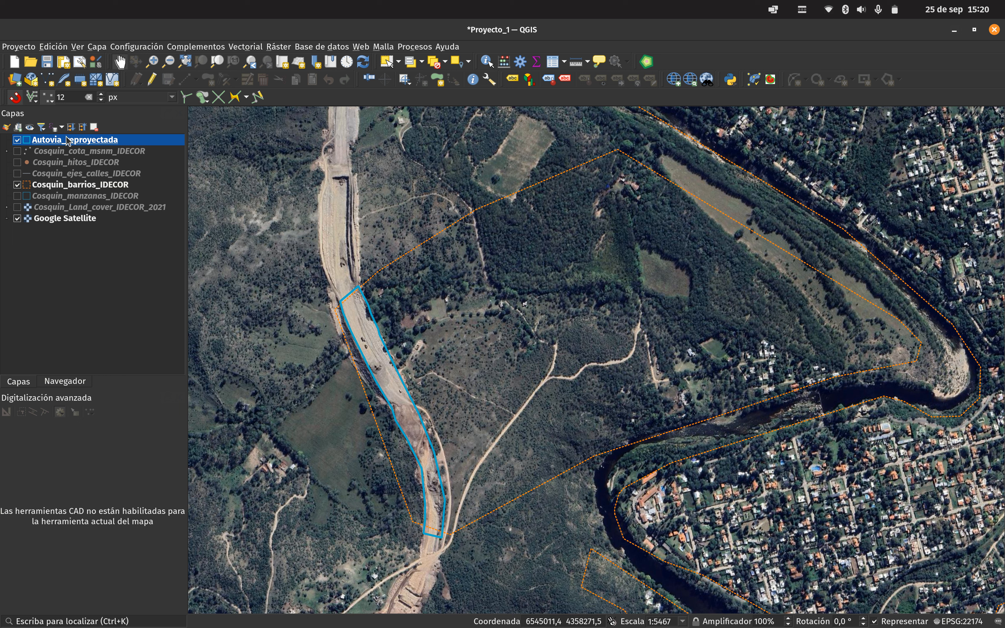
left_click(45, 186)
left_click(487, 62)
left_click(569, 328)
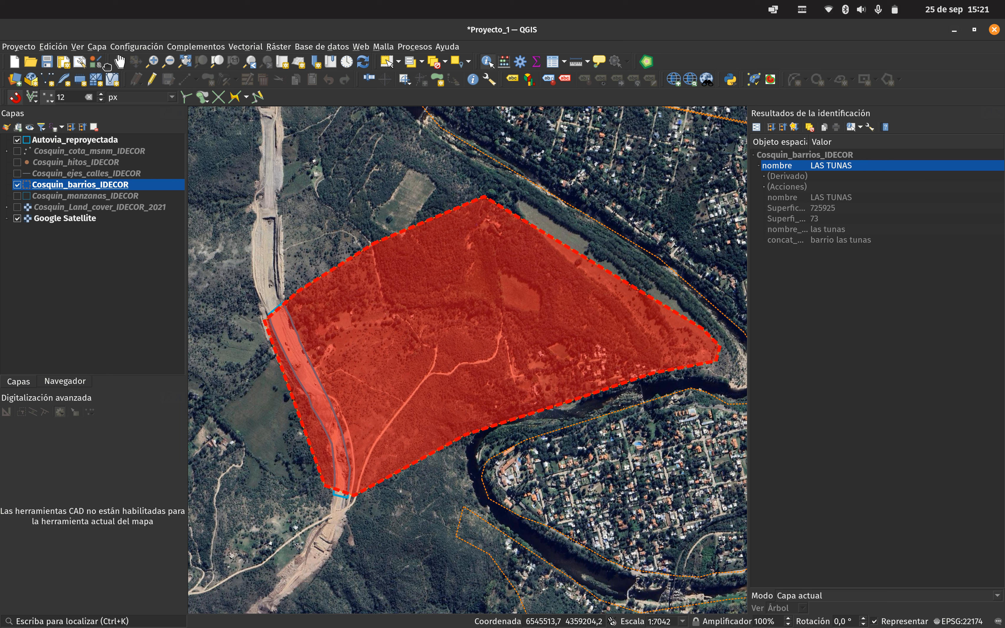
left_click(232, 176)
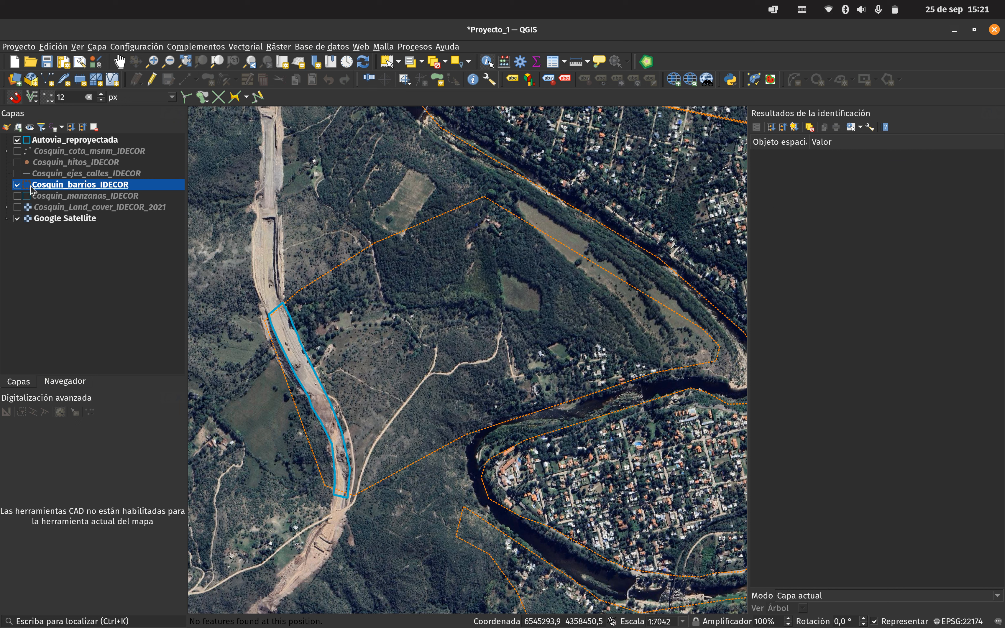
Step: Make Autovia_reproyectada the active layer and hide the identification results
left_click(54, 140)
left_click_drag(314, 387, 392, 349)
scroll(392, 349, "up", 1)
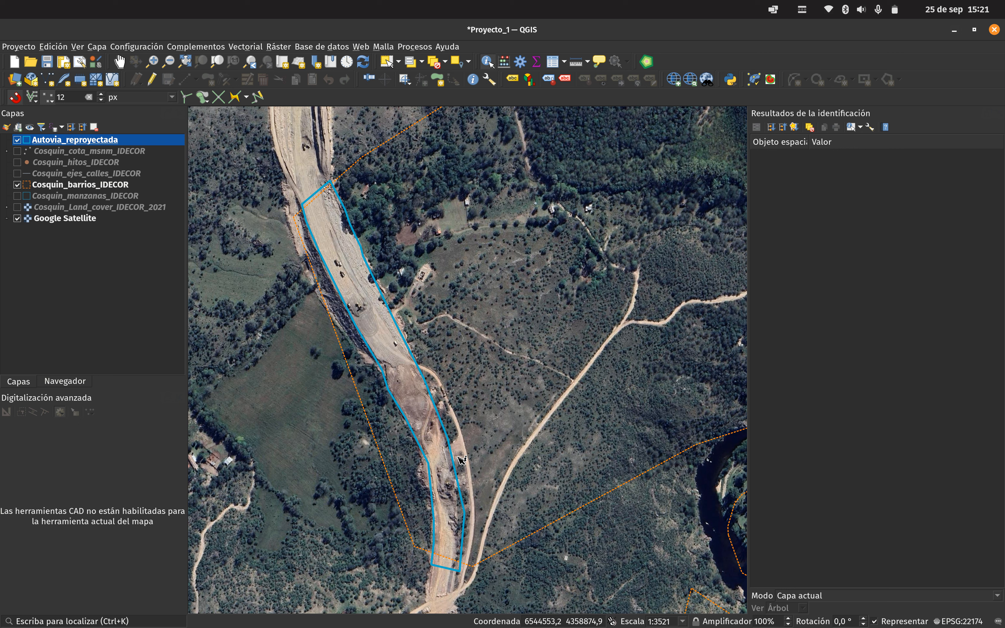
right_click(952, 117)
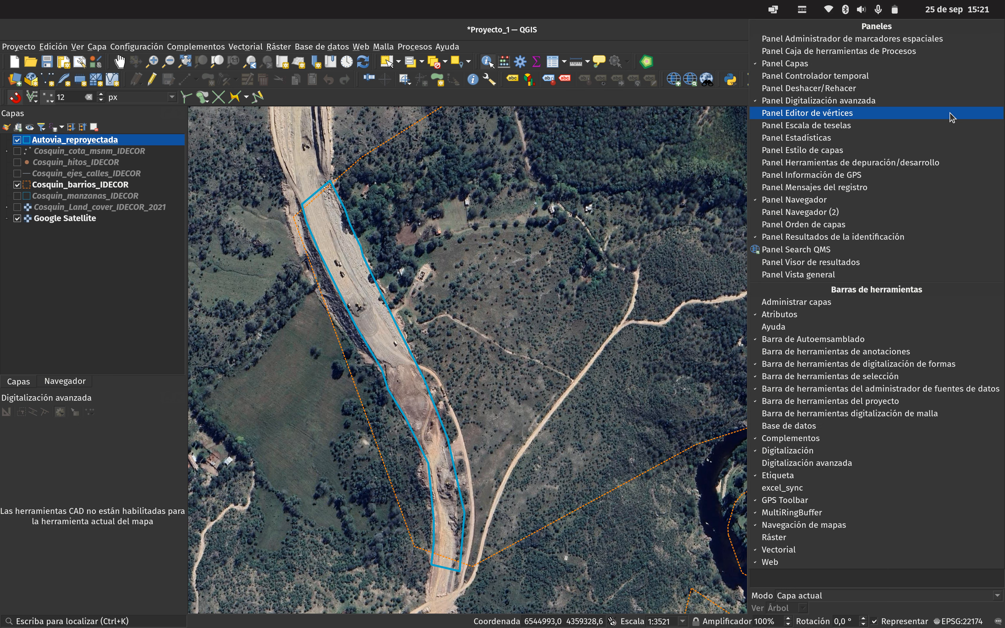
left_click(902, 237)
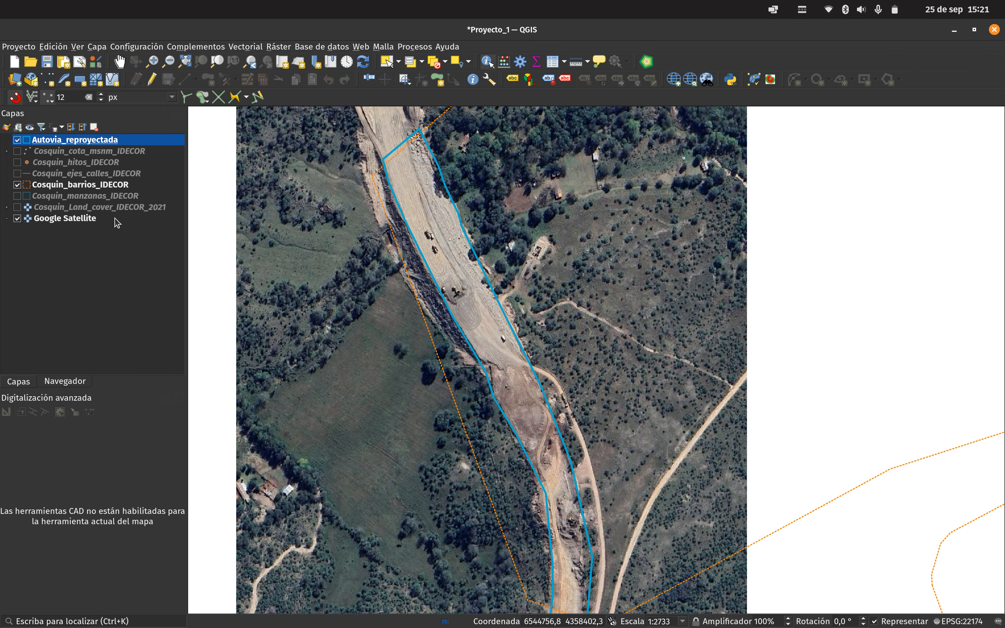
Step: Set up the field calculator from the Autovia_reproyectada attribute table to update the existing Area_m field
right_click(64, 142)
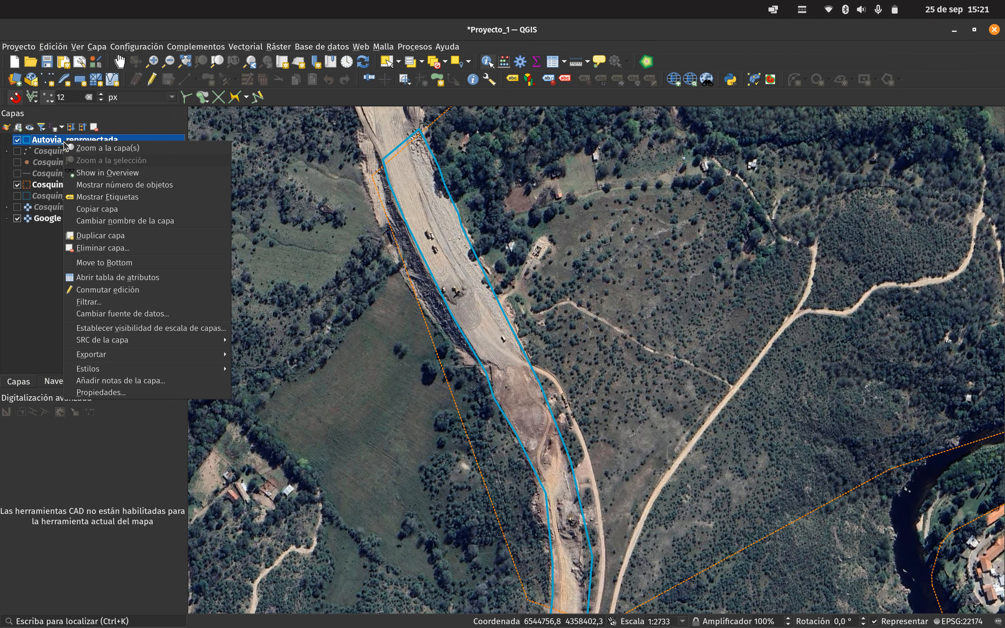
left_click(180, 282)
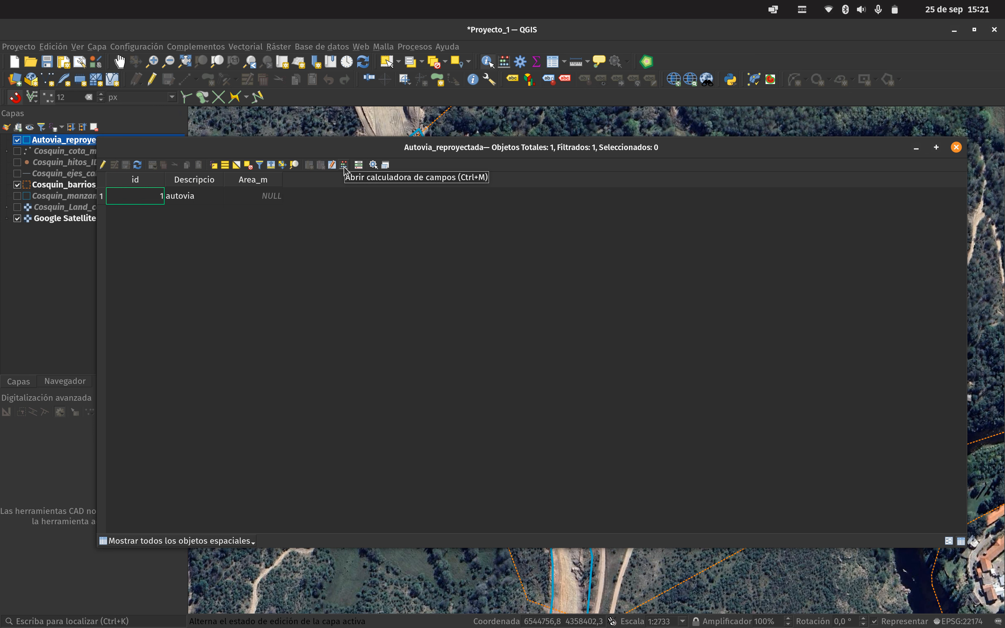
left_click(346, 167)
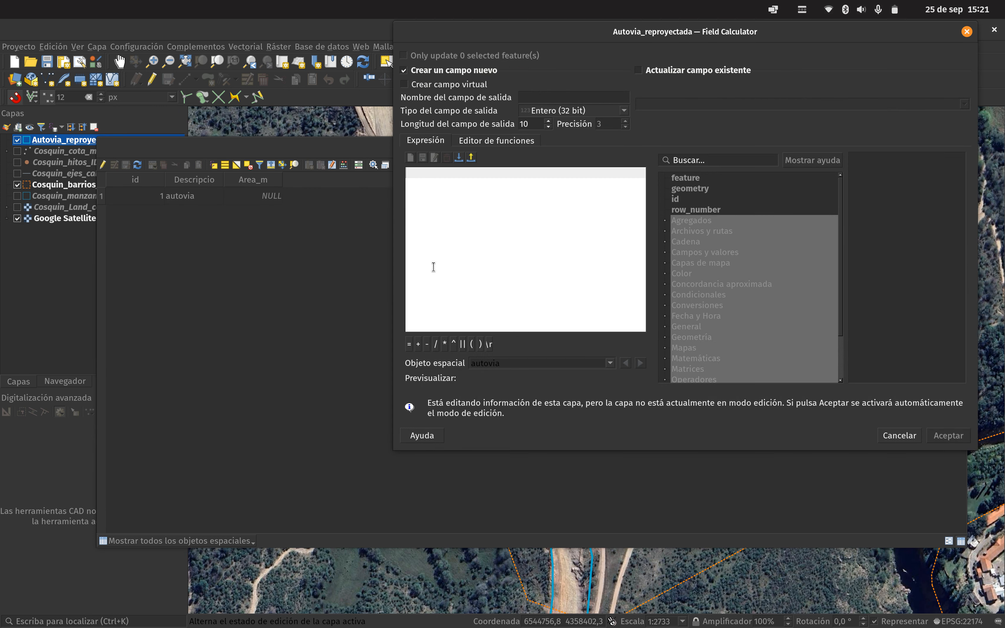
left_click_drag(565, 37, 452, 90)
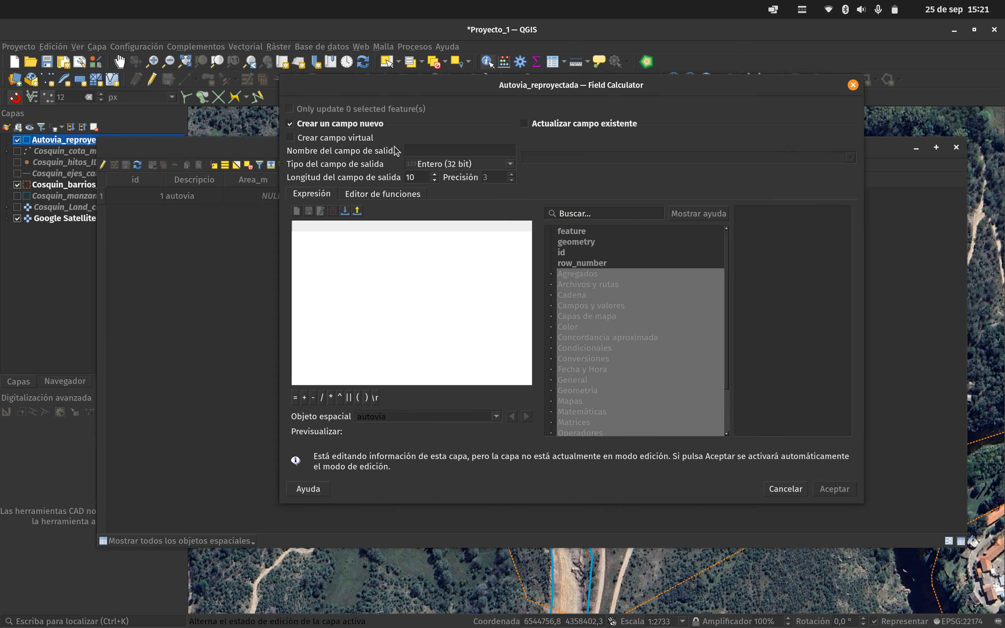
left_click(598, 124)
left_click_drag(507, 85, 538, 124)
left_click(603, 196)
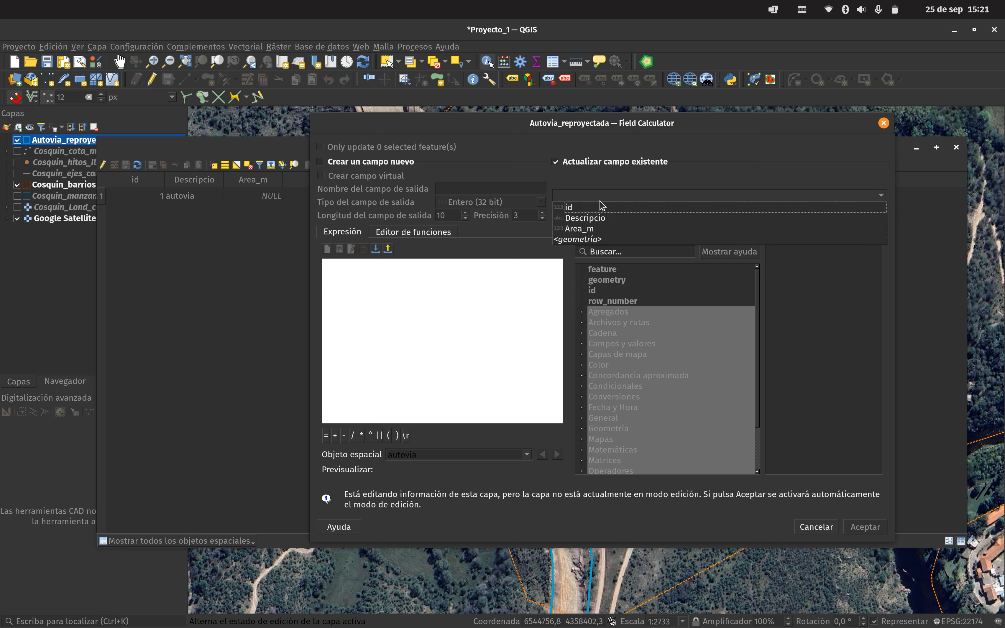
left_click(581, 229)
left_click(434, 326)
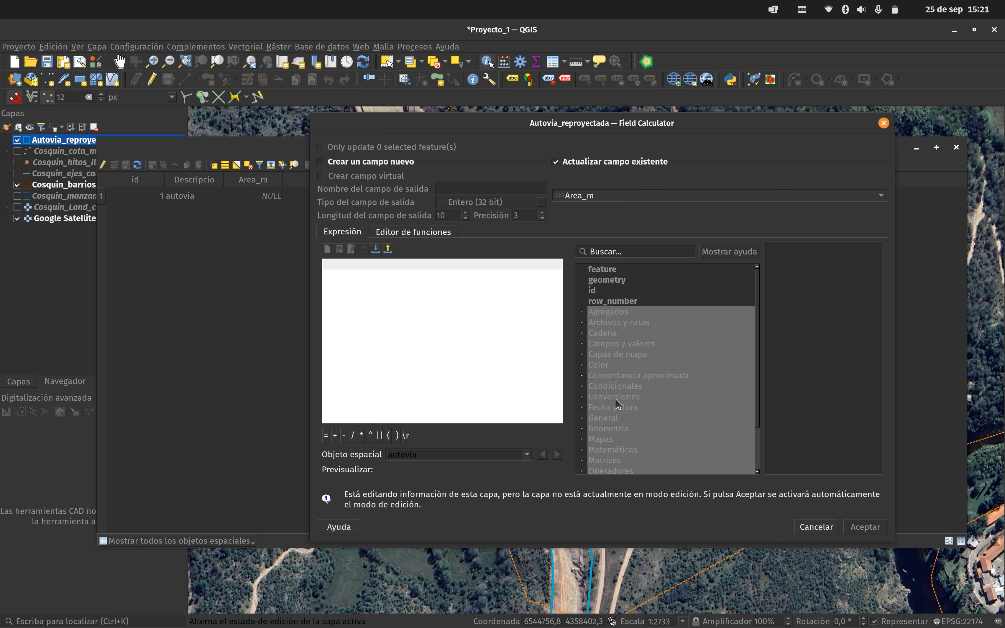
Step: Fill the Area_m field using the $area geometry function as the expression
left_click(619, 428)
left_click(583, 429)
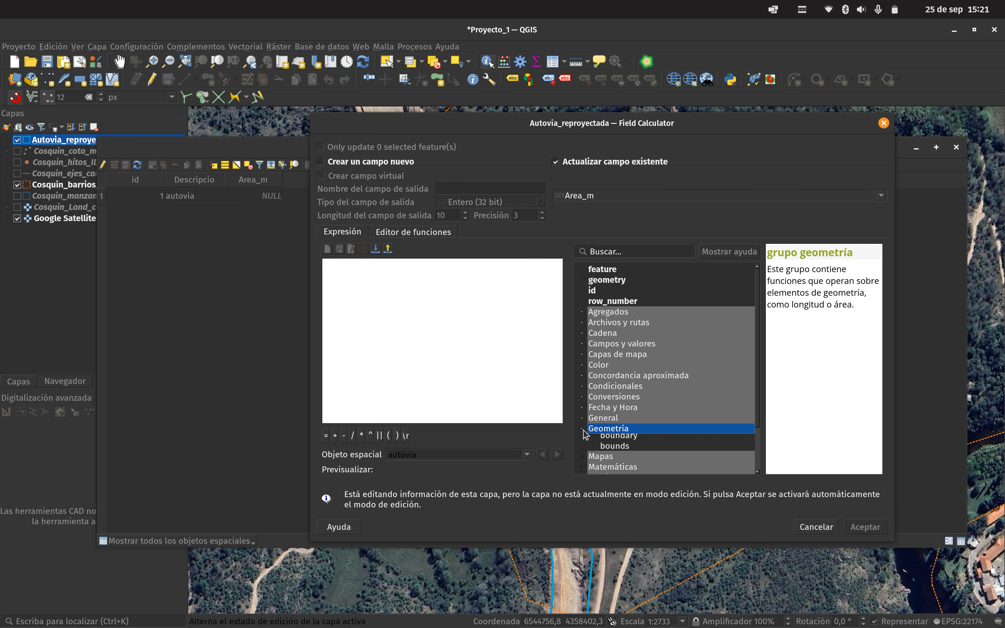
scroll(602, 431, "down", 2)
scroll(610, 415, "down", 2)
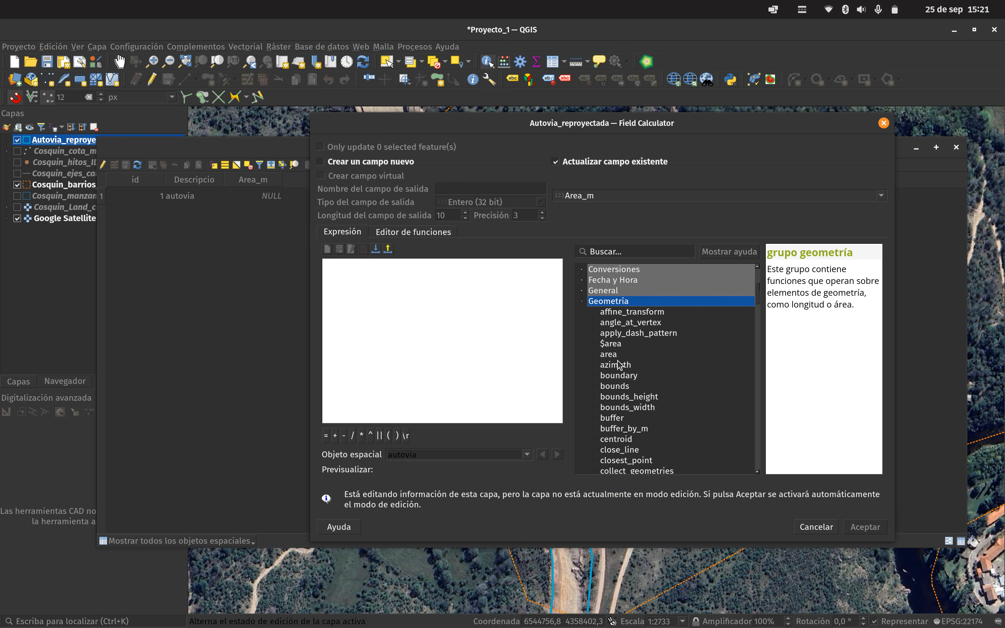
double_click(609, 345)
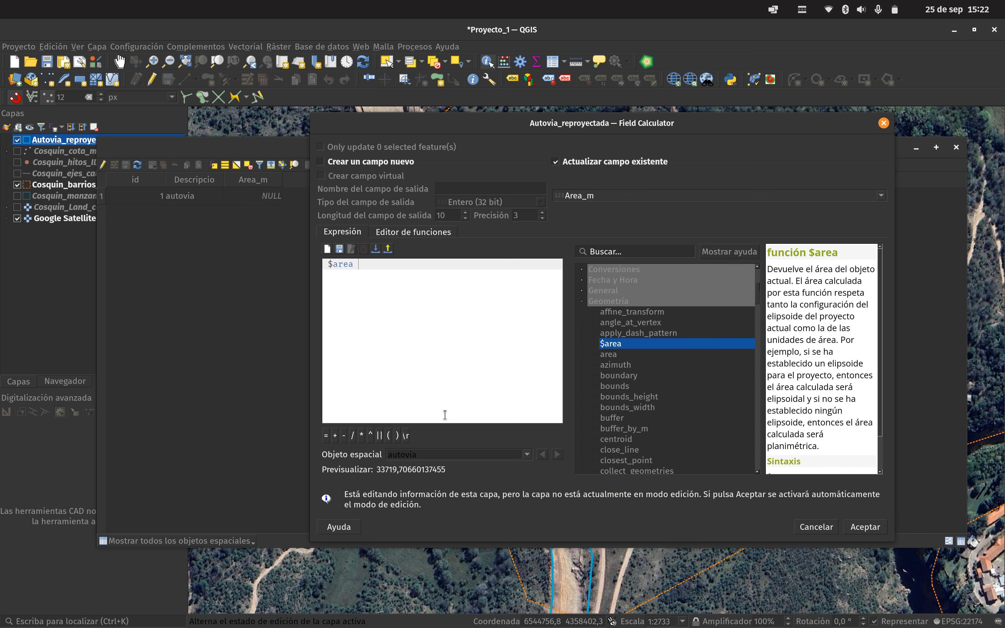
left_click(867, 526)
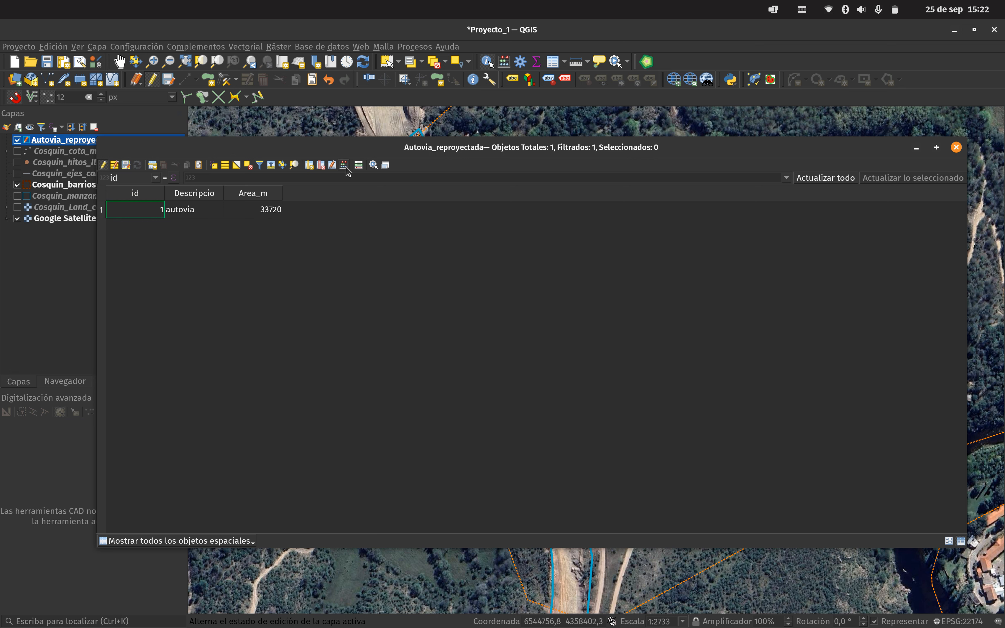
Step: Add a 32-bit integer field Area_ha of length 10 calculated as $area /10000, and save the layer edits
key("ctrl+i")
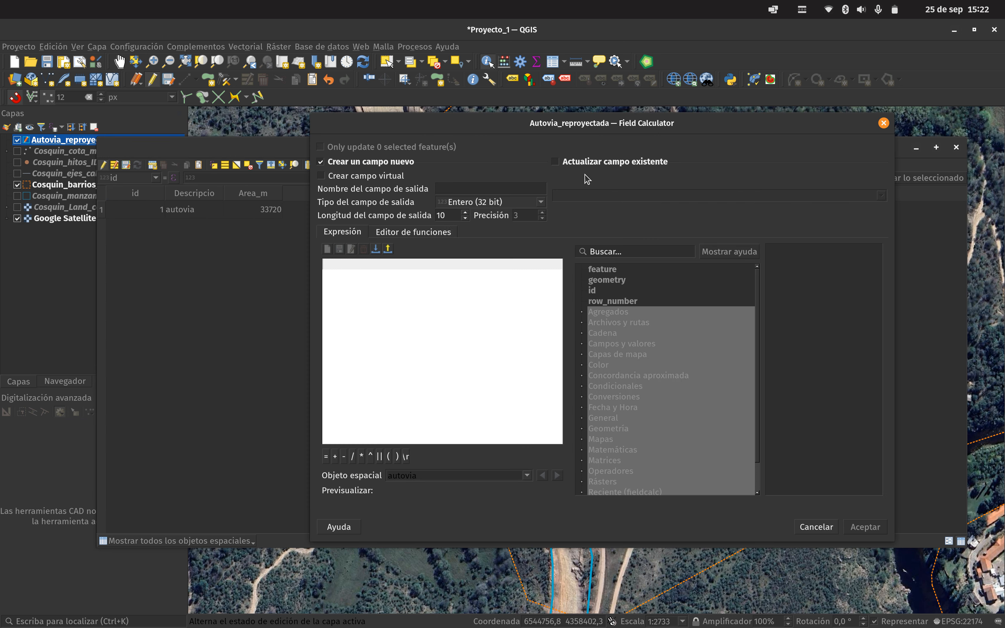
left_click(464, 187)
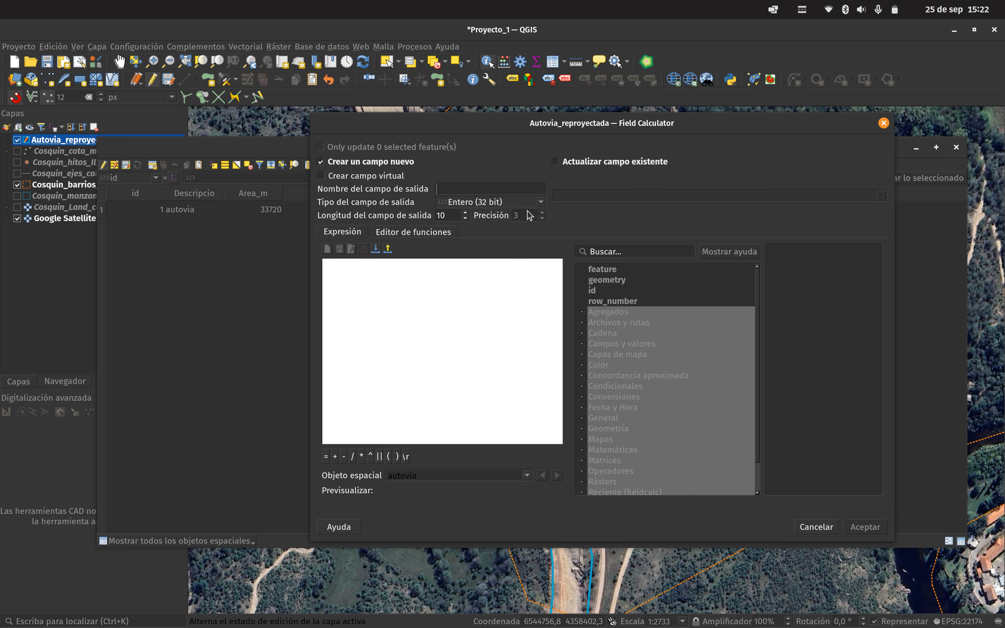
type("Area_ha")
double_click(607, 428)
double_click(617, 474)
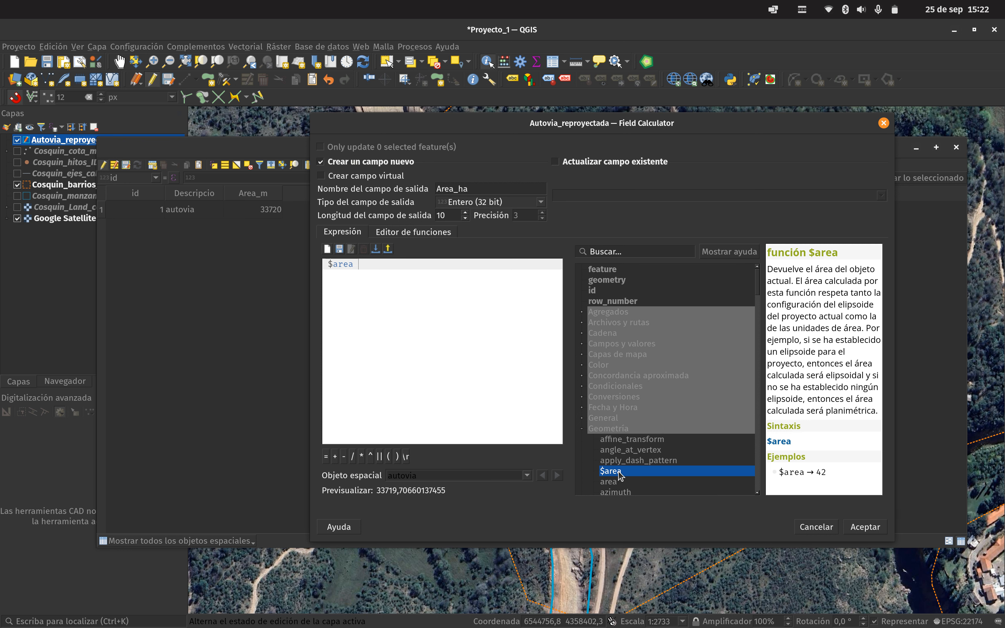
type("/10000")
left_click(857, 532)
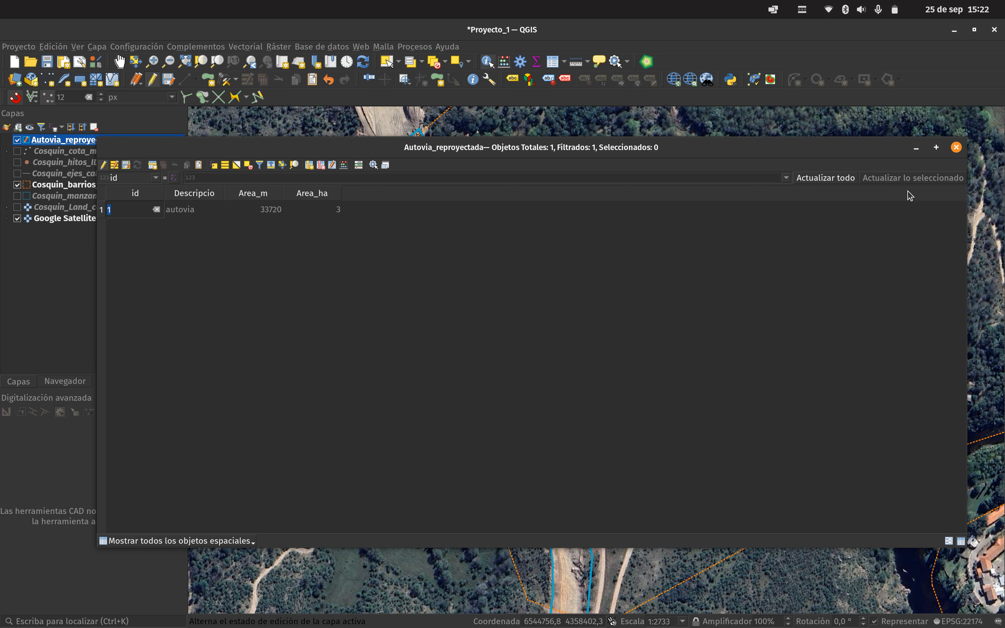
left_click(126, 166)
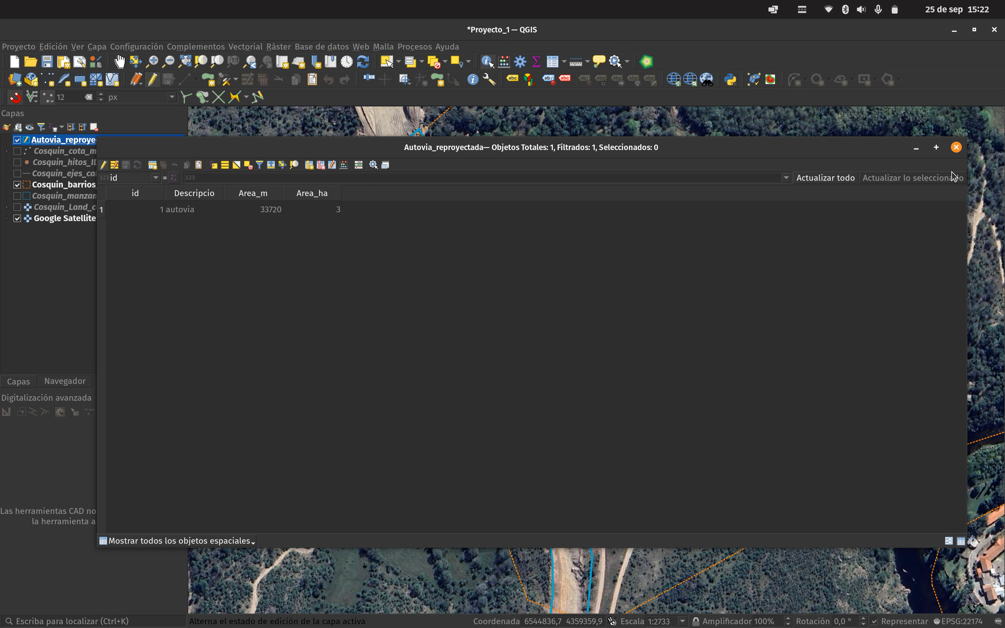
left_click(957, 148)
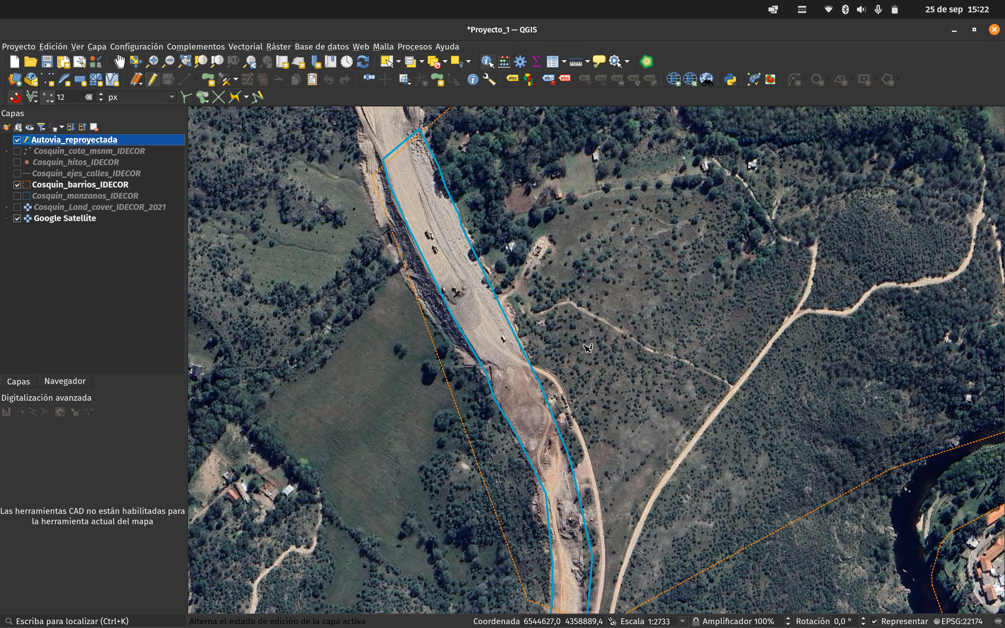
Step: Identify a map location beside the Autovia_reproyectada polygon and hide the identification results
left_click(580, 331)
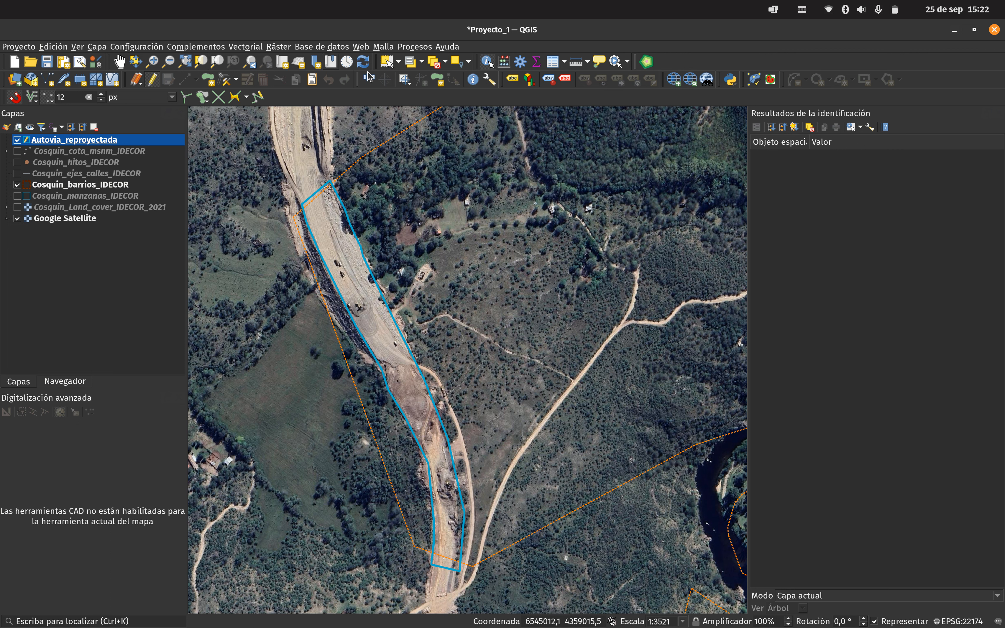
right_click(946, 75)
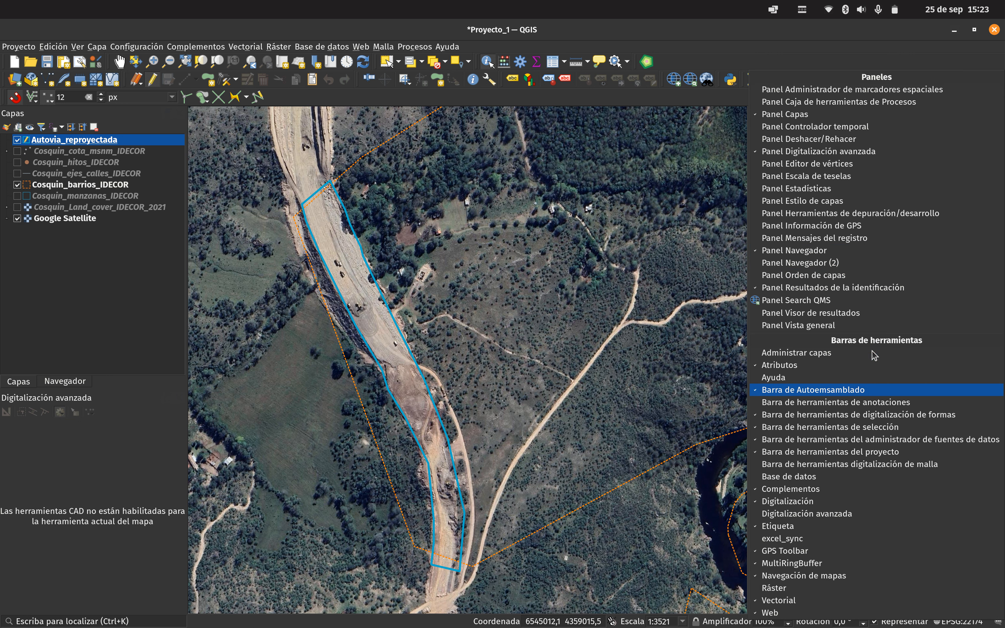
left_click(856, 299)
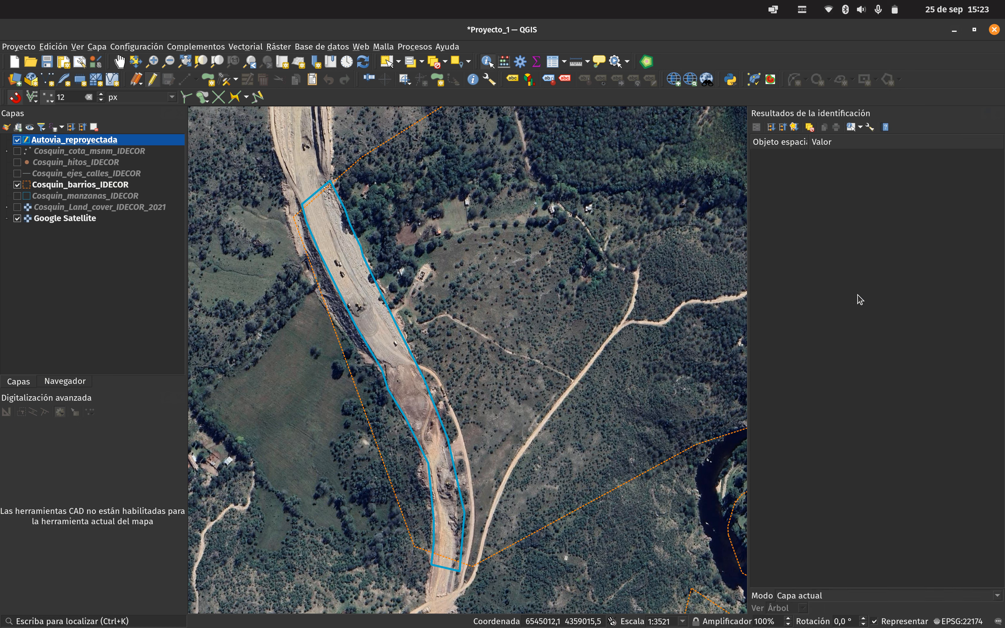
right_click(909, 107)
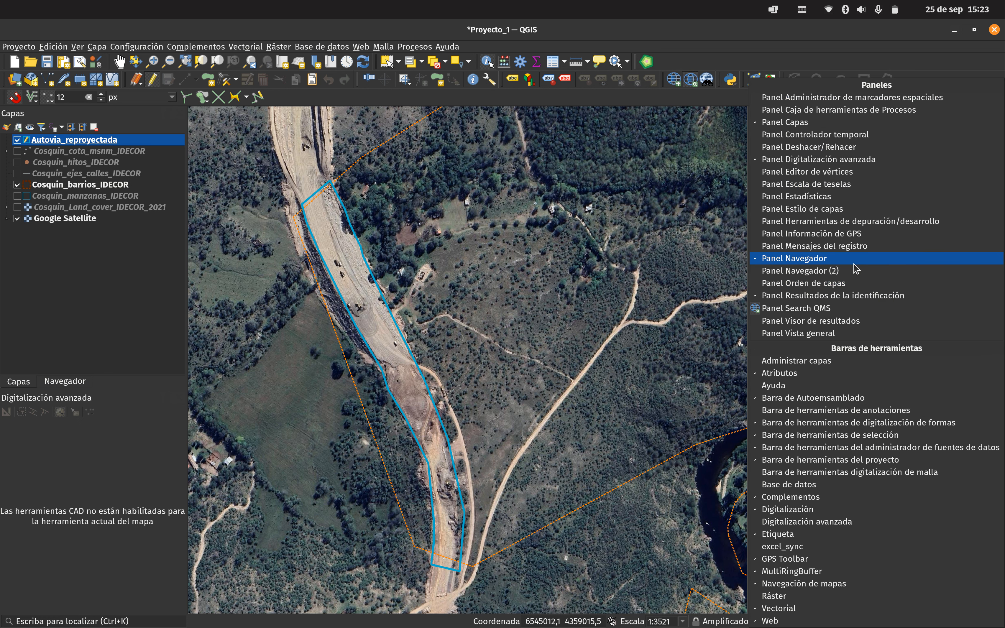
left_click(857, 296)
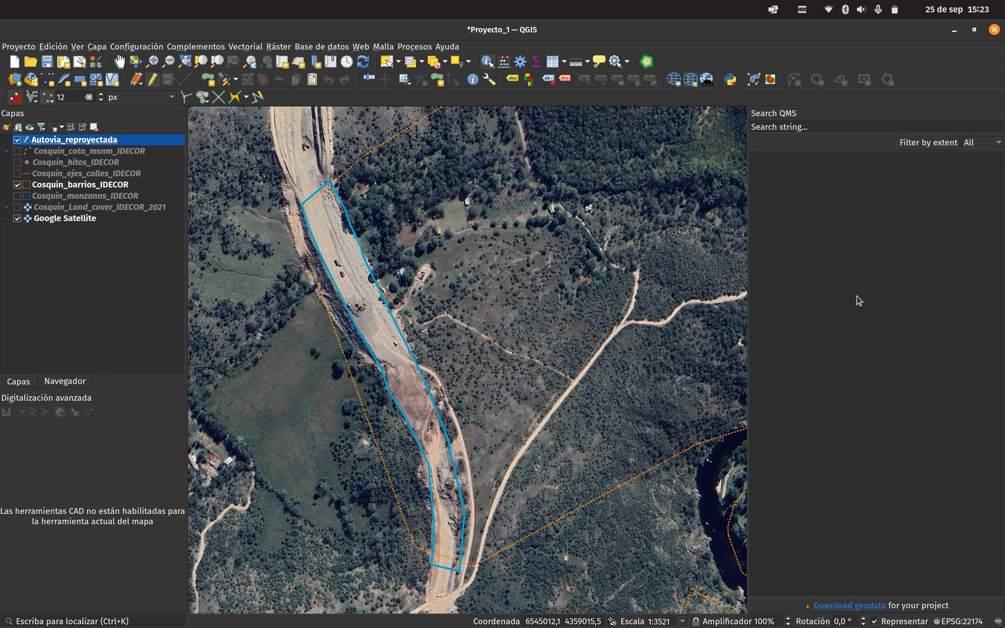
Step: Hide the Navegador panel and turn off editing on the Autovia_reproyectada layer
right_click(949, 103)
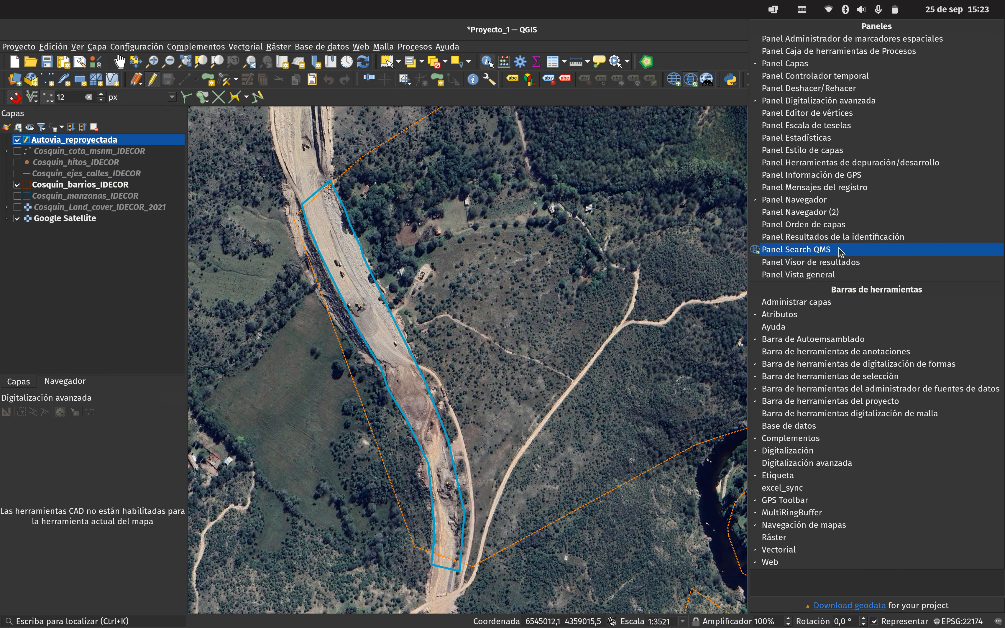
left_click(835, 200)
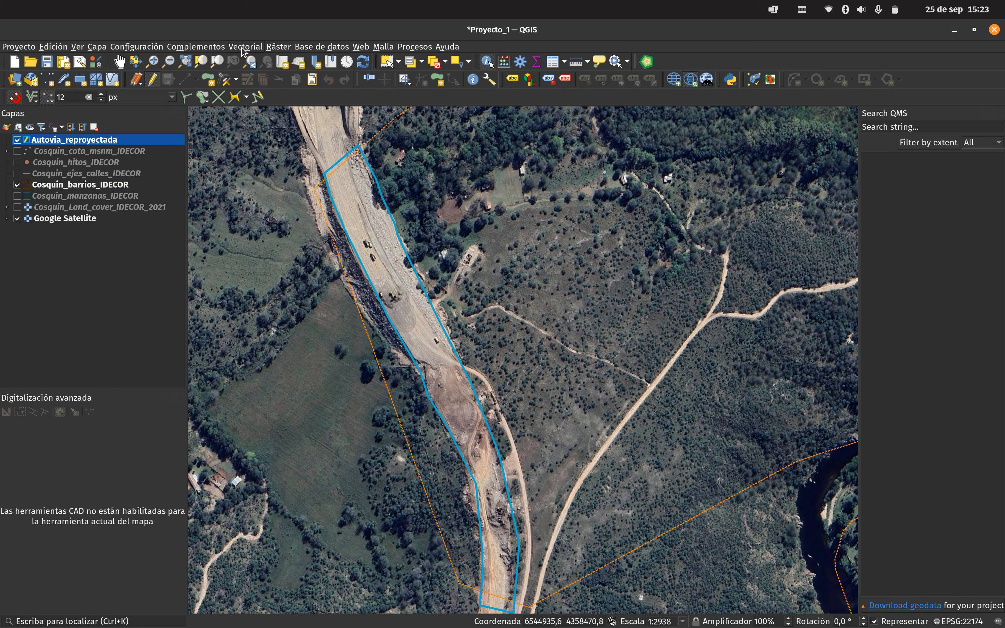
left_click(154, 80)
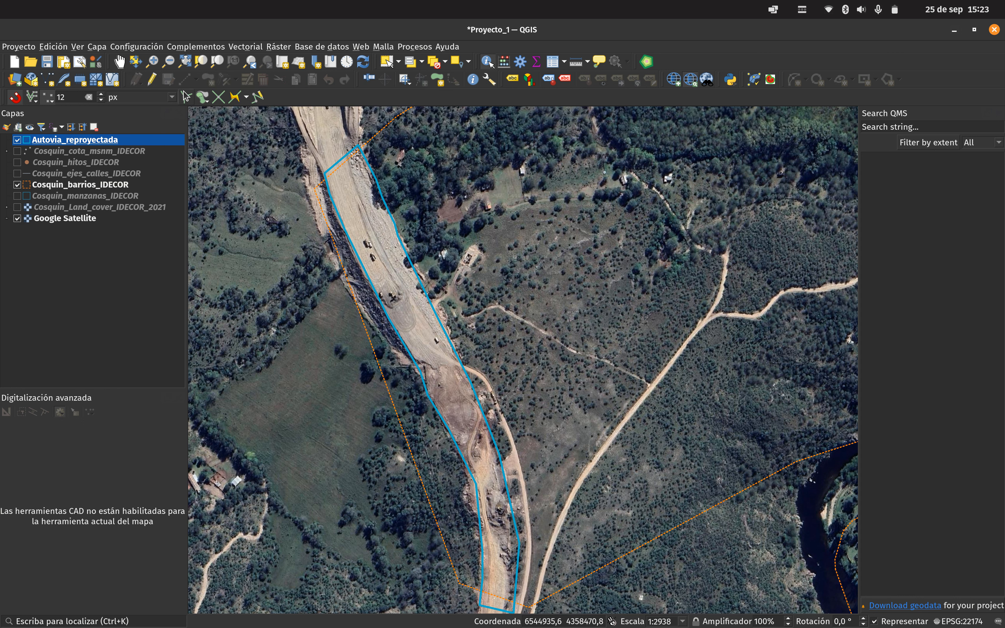
Step: Run the Diferencia simétrica geoprocess with Autovia_reproyectada as input and Cosquin_barrios_IDECOR as overlay, output to a temporary layer
left_click(242, 47)
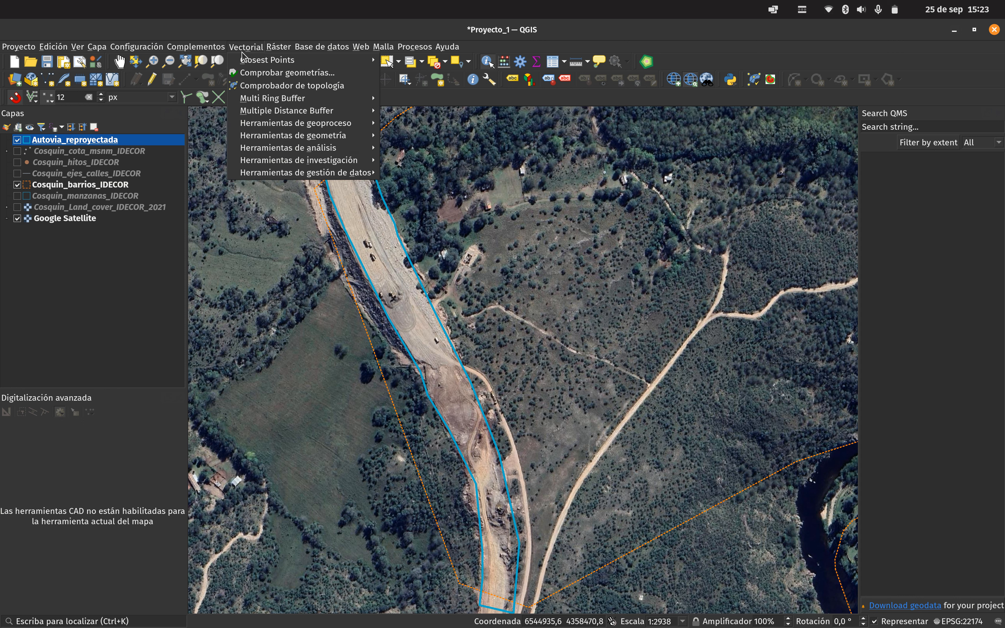
mouse_move(311, 123)
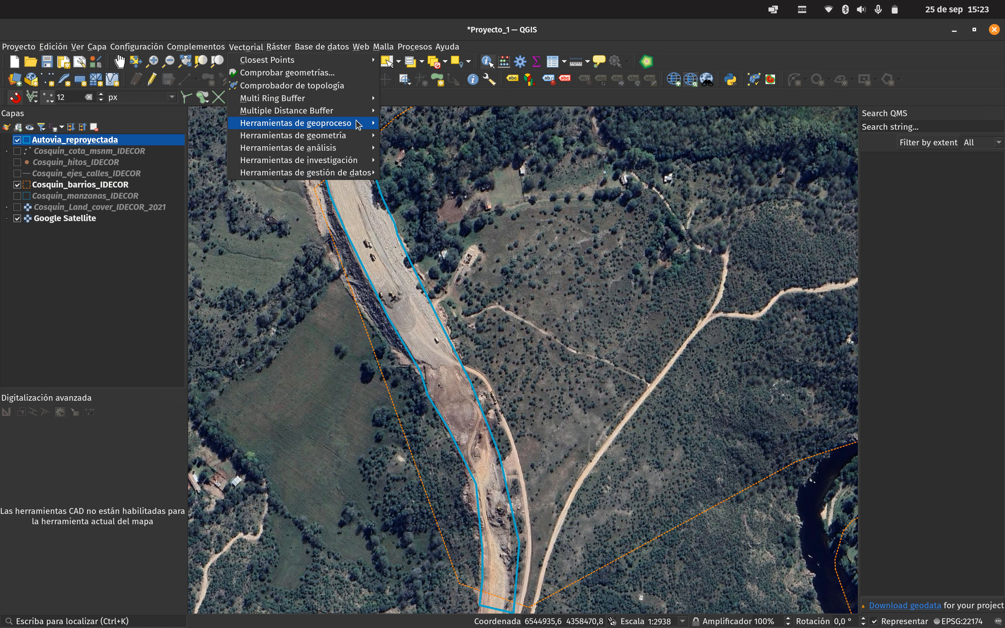
mouse_move(360, 124)
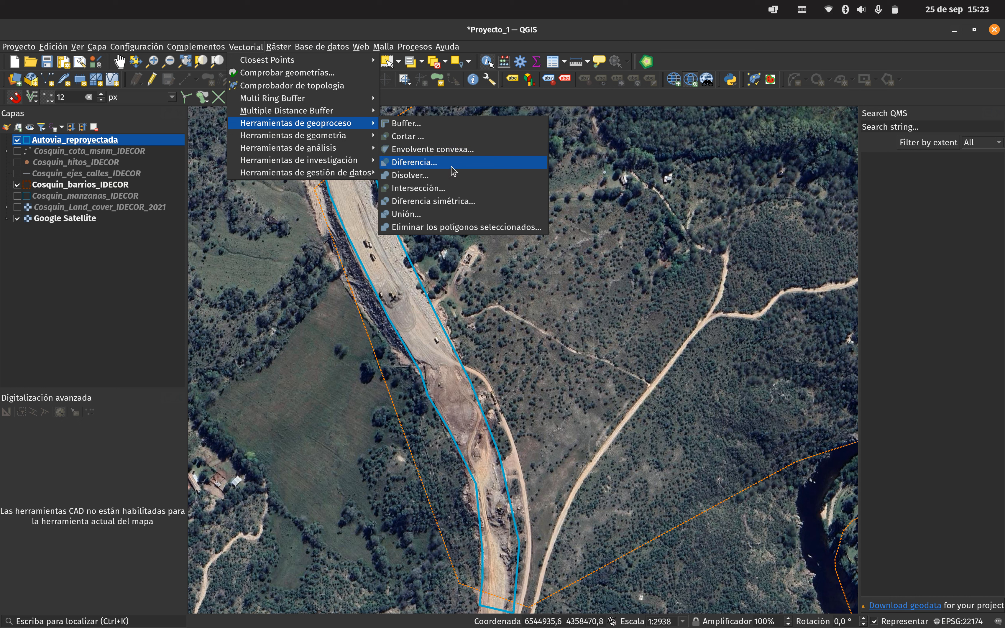
left_click(454, 205)
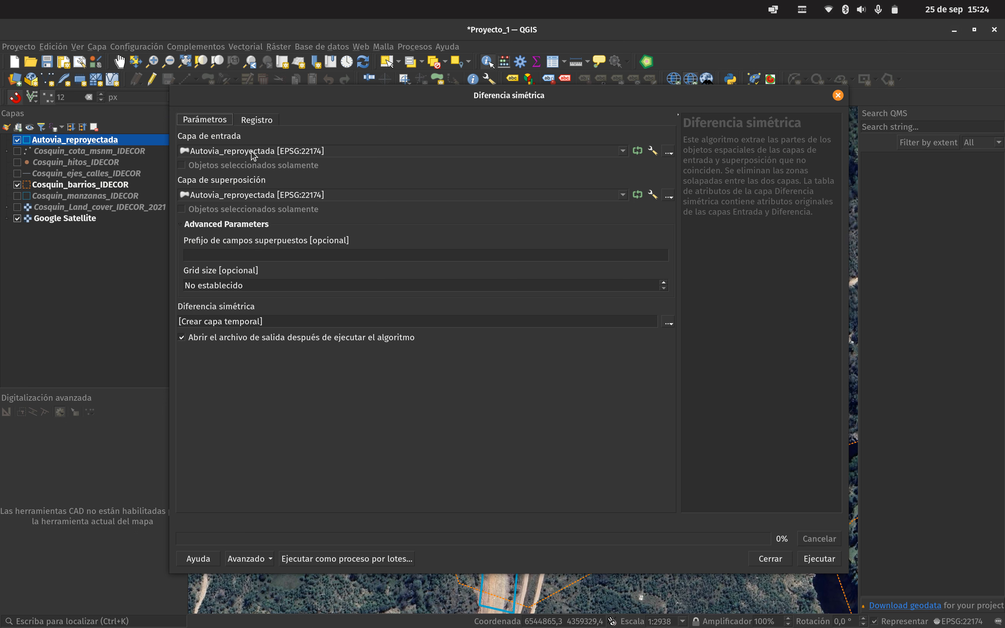
left_click(227, 153)
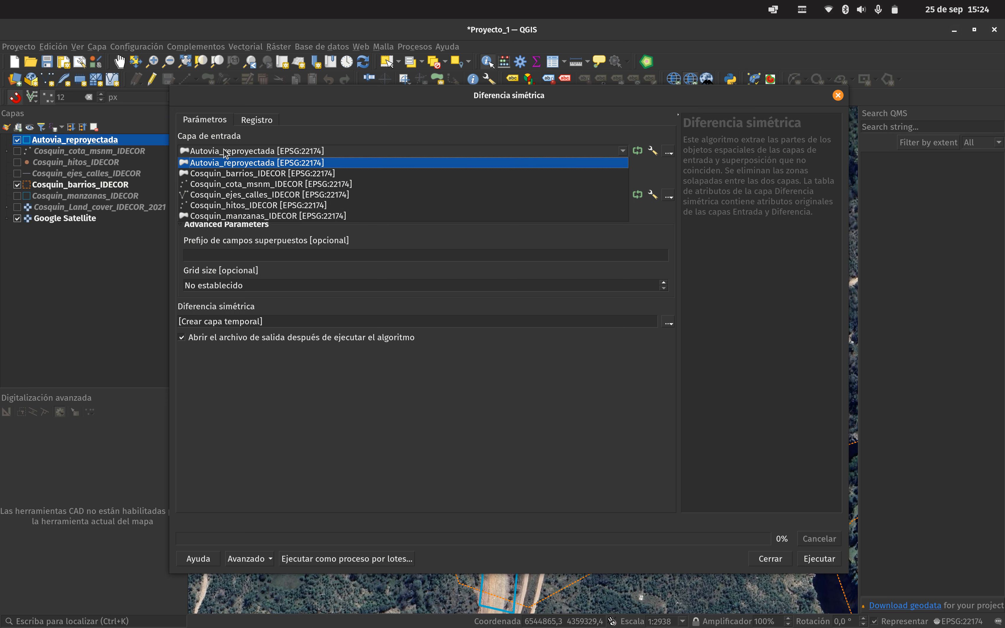
left_click(226, 163)
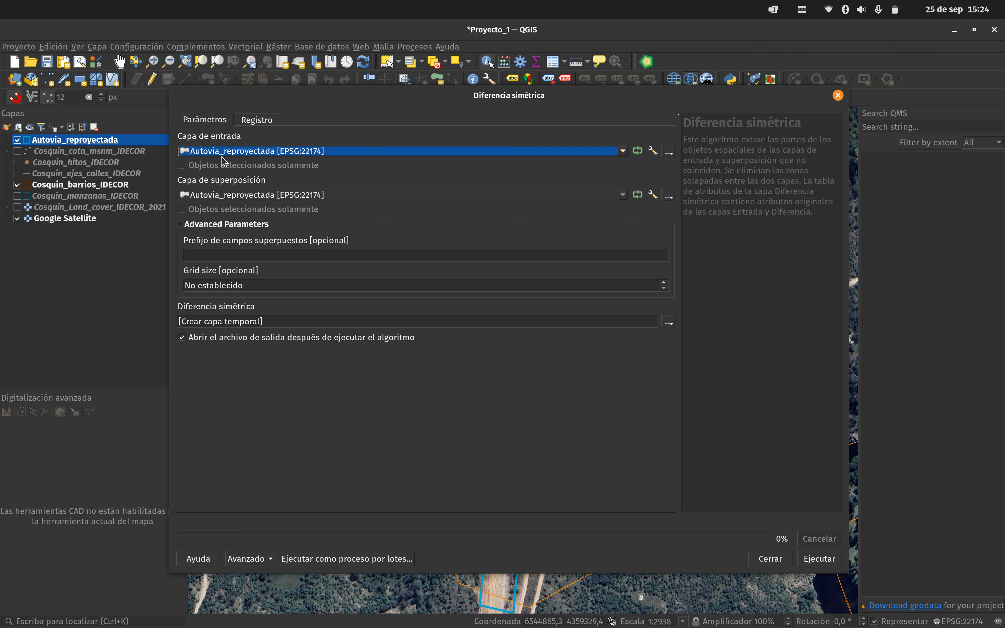
left_click(211, 196)
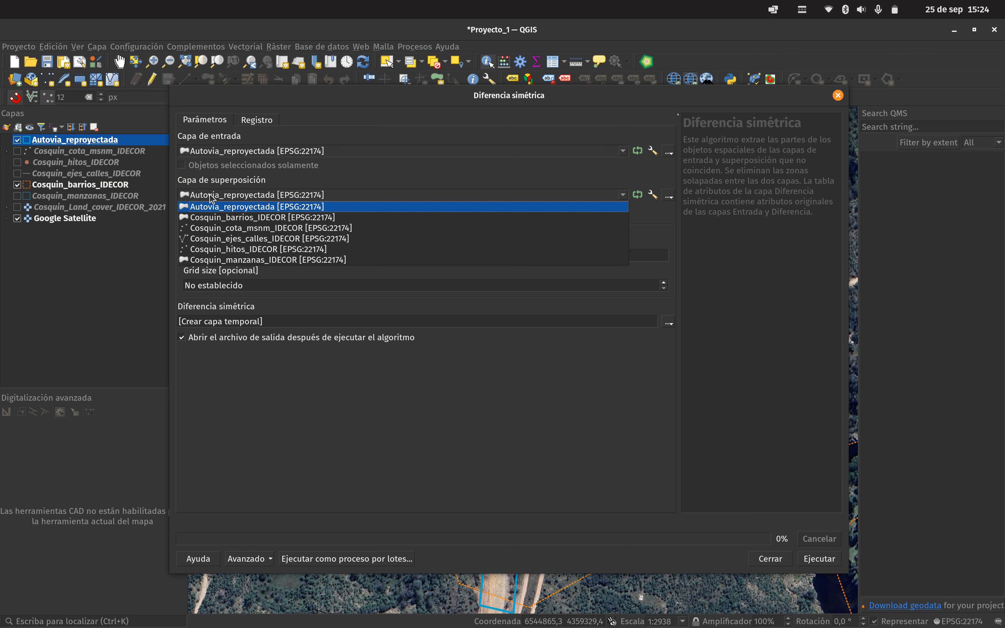
left_click(272, 218)
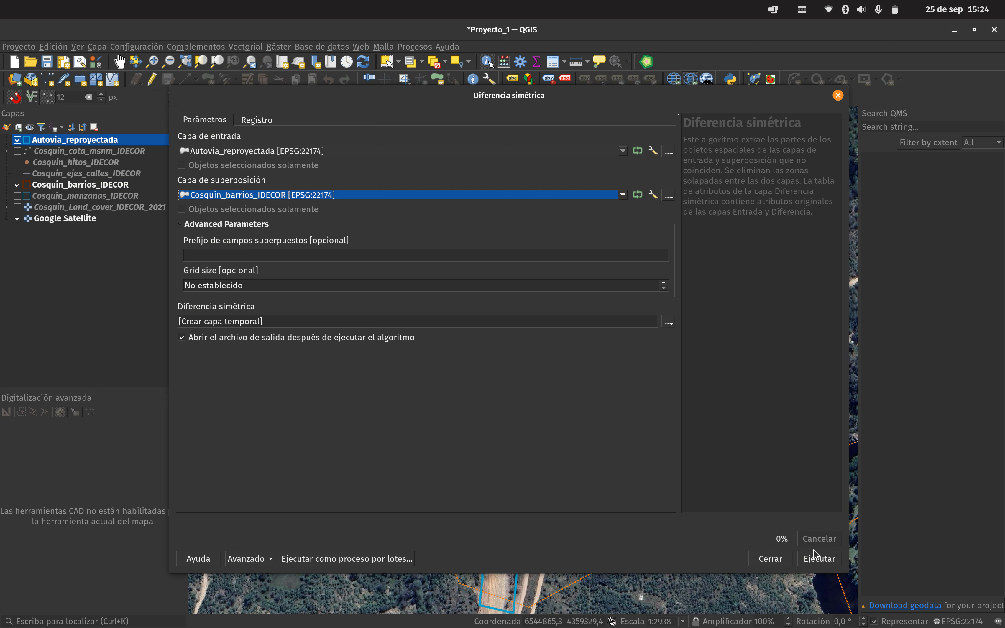
left_click(817, 559)
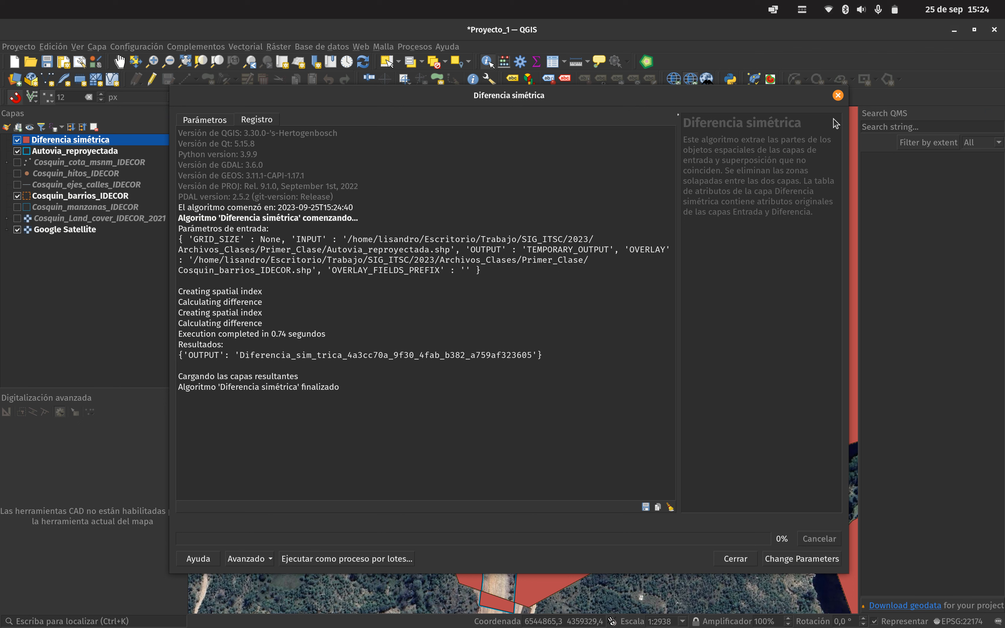
left_click(838, 95)
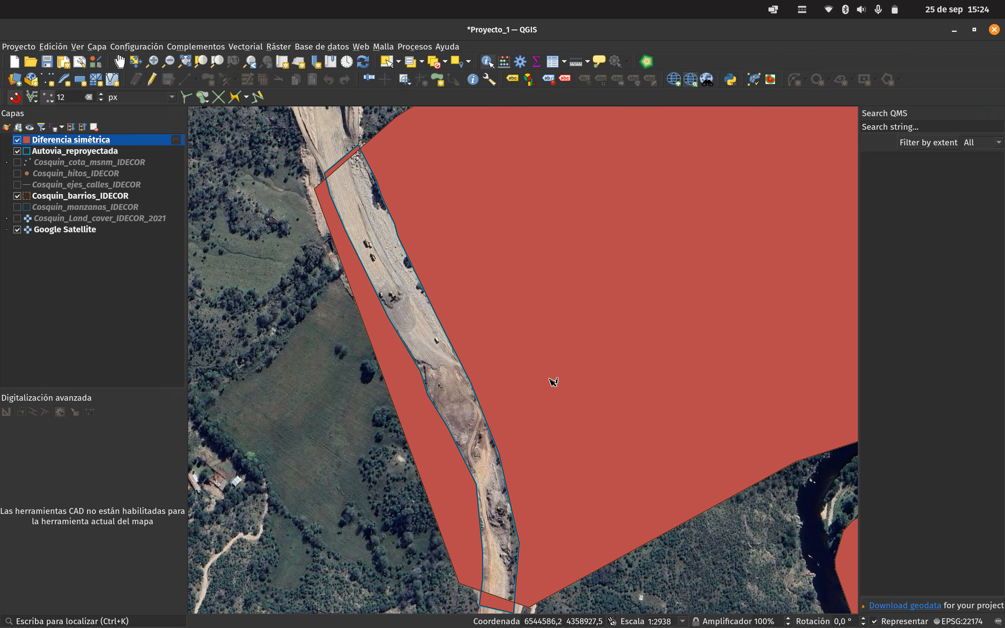
Step: Examine the symmetrical difference layer around the Autovia strip and across the neighbouring barrios
scroll(554, 382, "down", 1)
left_click_drag(621, 383, 489, 392)
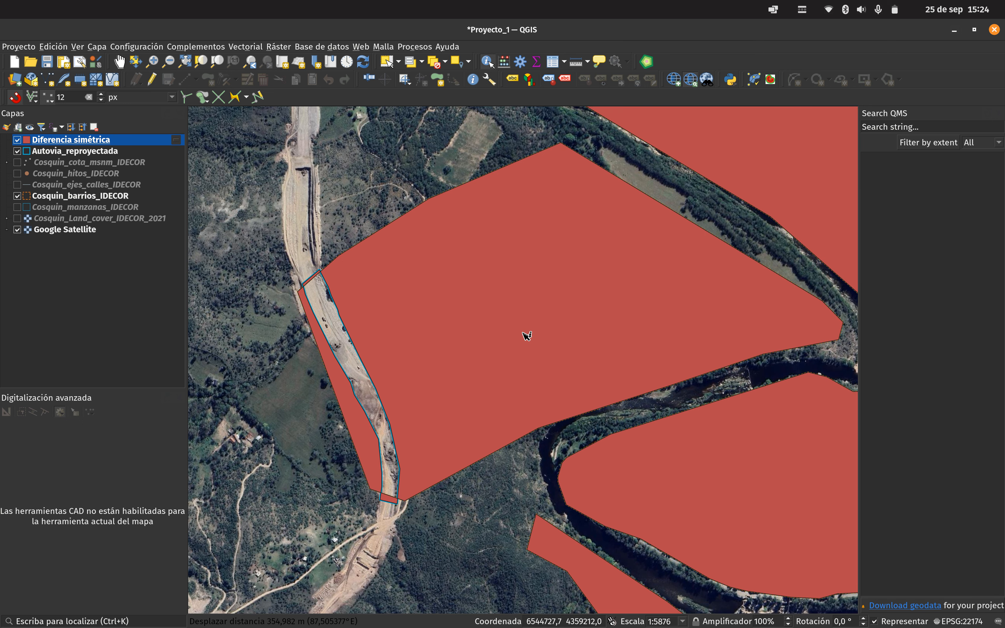
scroll(731, 256, "down", 1)
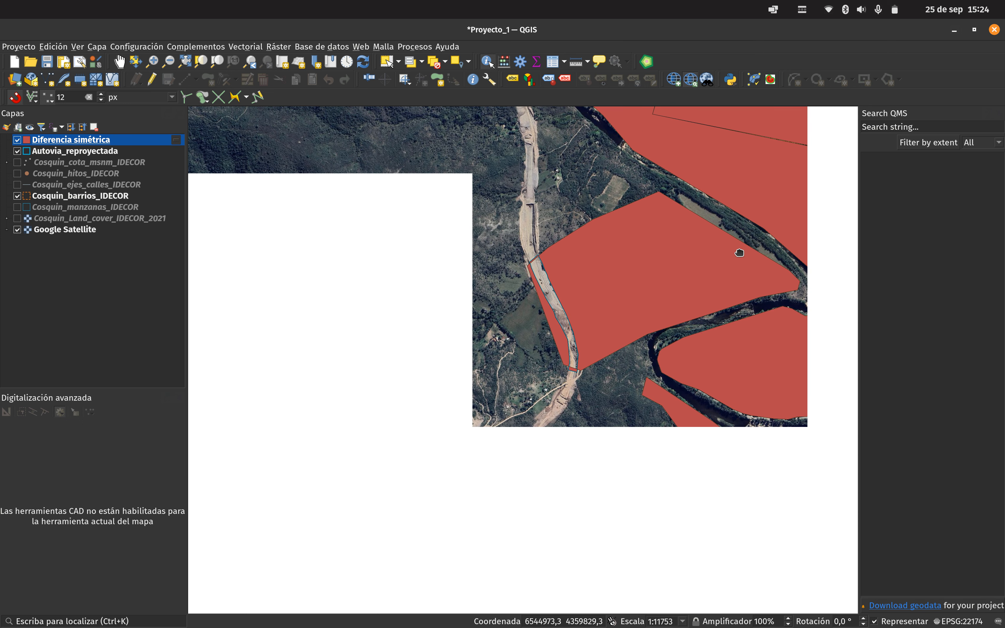
scroll(694, 281, "down", 1)
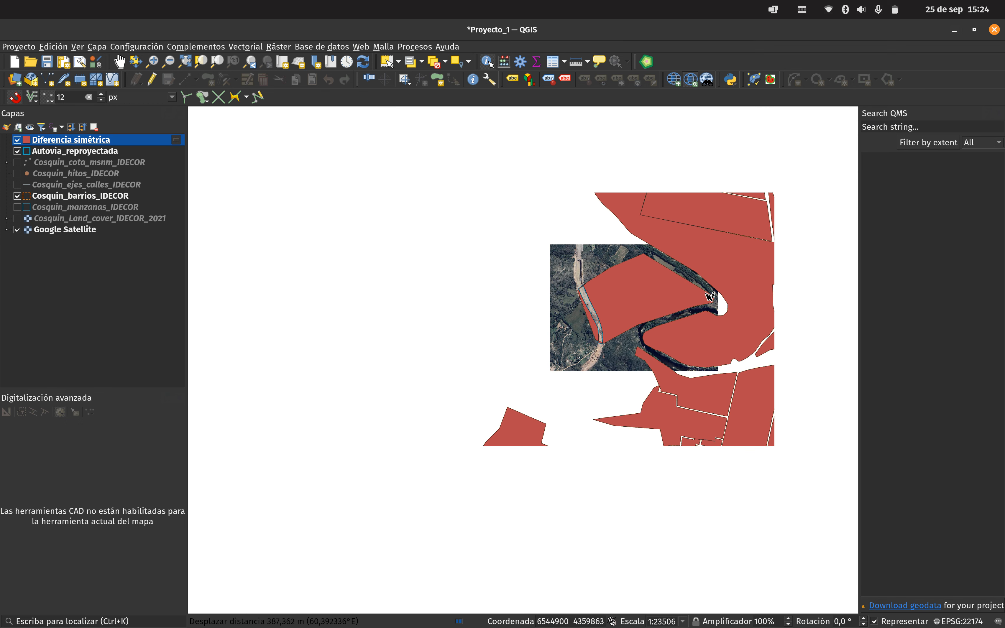
left_click_drag(710, 296, 477, 358)
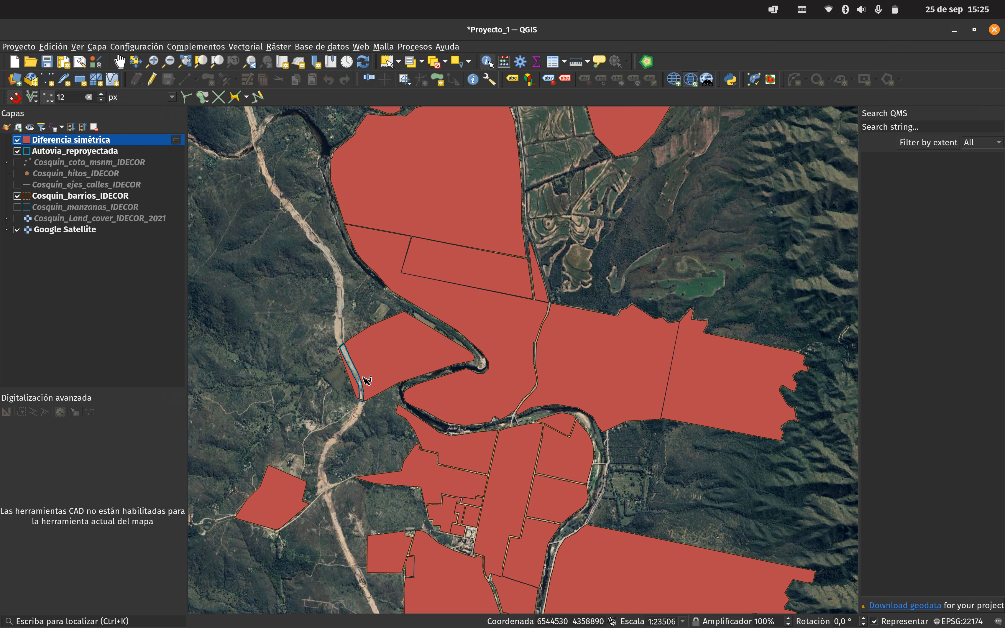
scroll(365, 383, "up", 1)
scroll(356, 388, "up", 1)
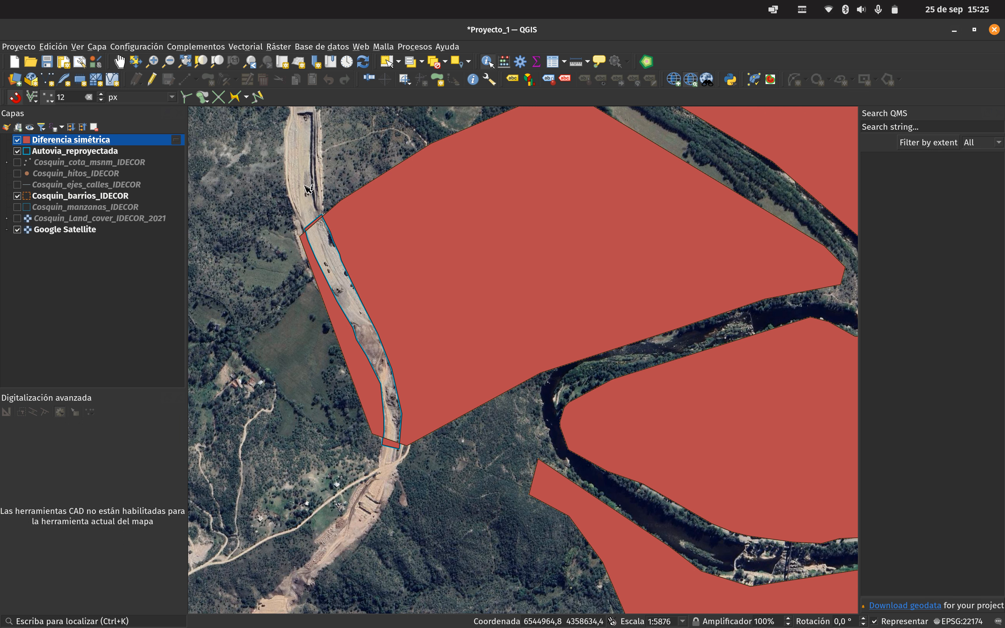
scroll(717, 257, "down", 4)
left_click_drag(718, 257, 532, 325)
scroll(519, 305, "up", 1)
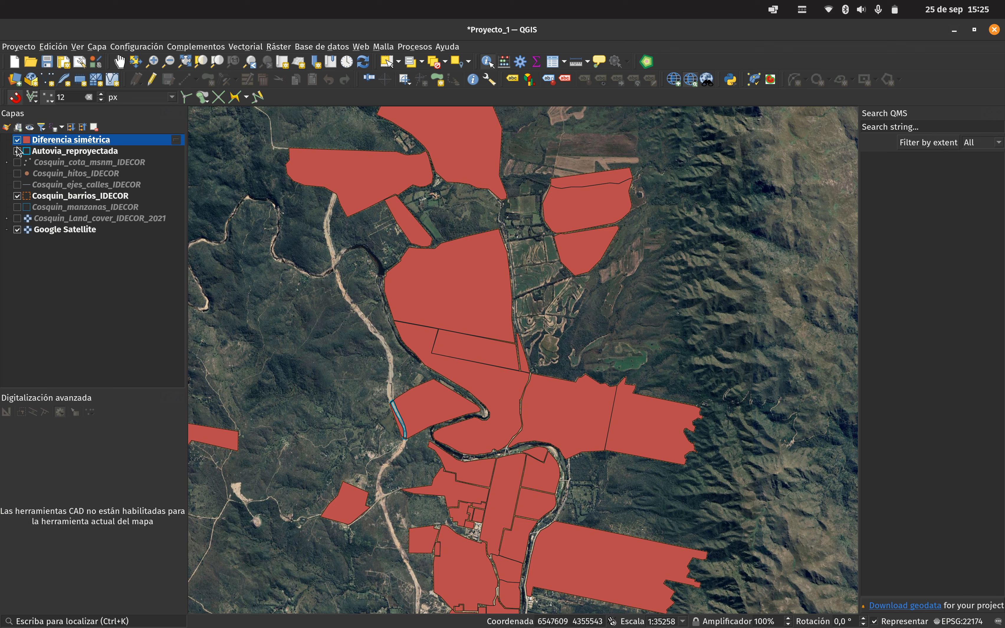
Step: Compare the symmetrical difference with the source polygons at the strip's southern end by toggling the visibility of Autovia_reproyectada and Diferencia simétrica
left_click(17, 151)
left_click(17, 141)
left_click(17, 141)
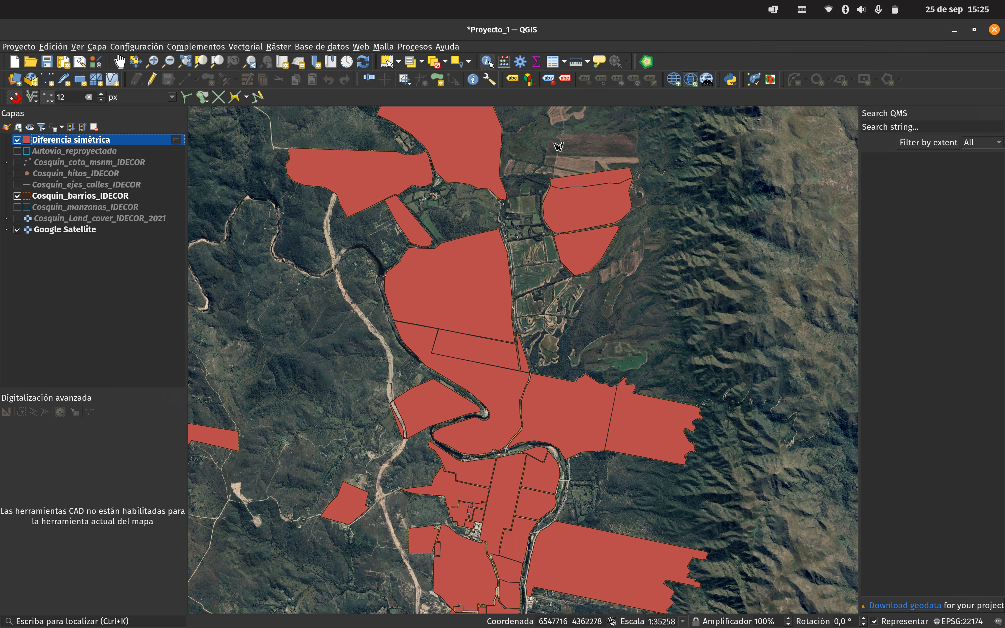
scroll(408, 448, "up", 2)
scroll(409, 448, "up", 5)
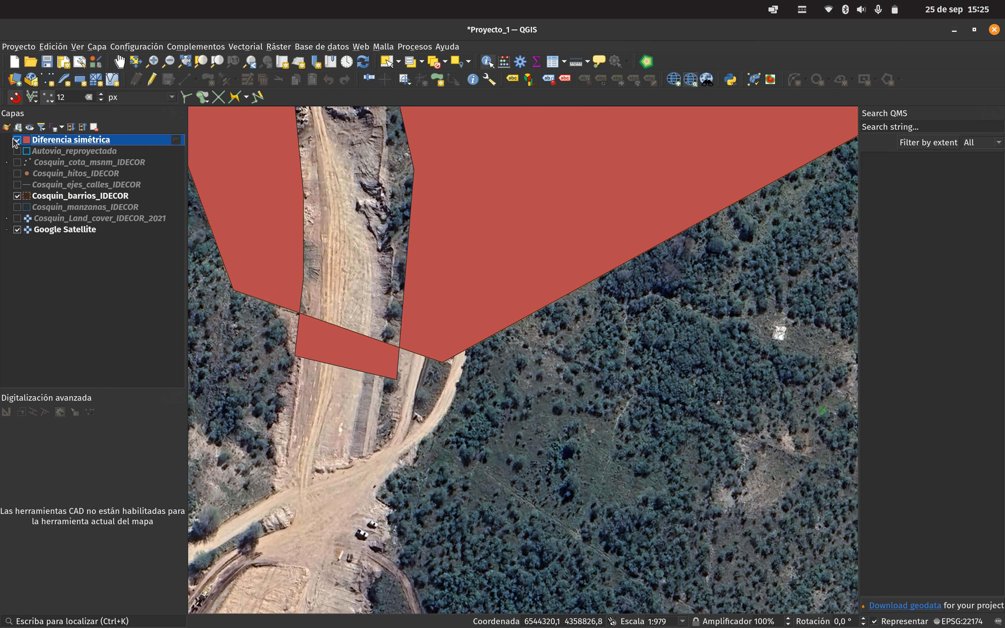
left_click(17, 150)
left_click_drag(336, 147, 384, 260)
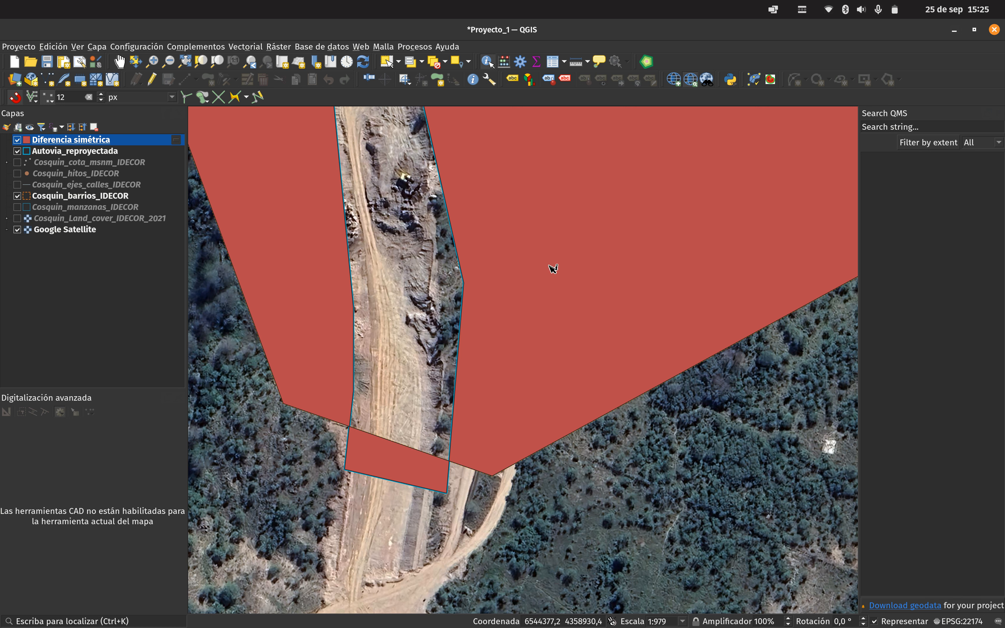
left_click(17, 140)
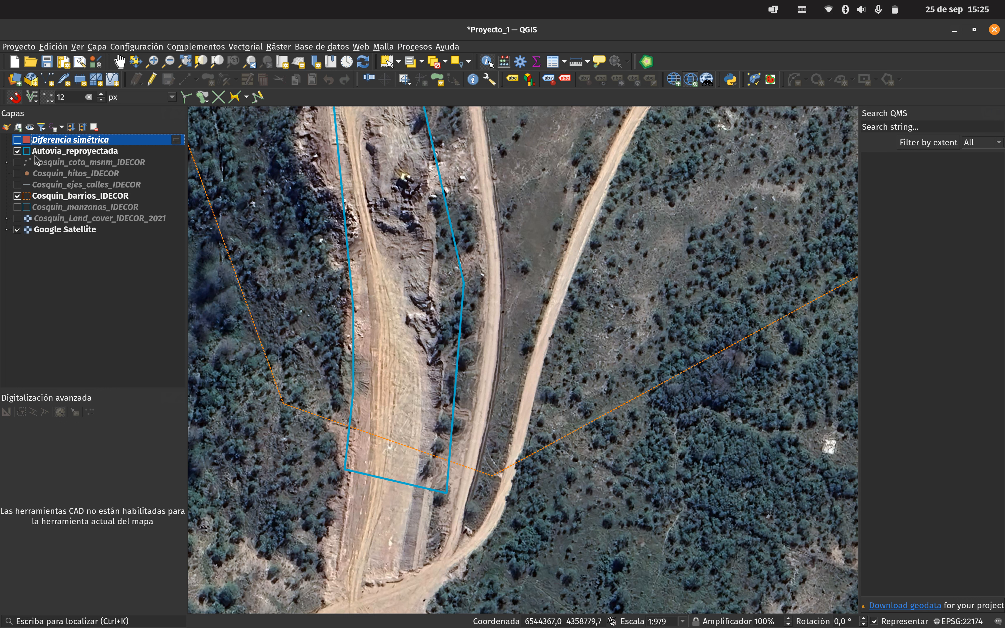
left_click(18, 140)
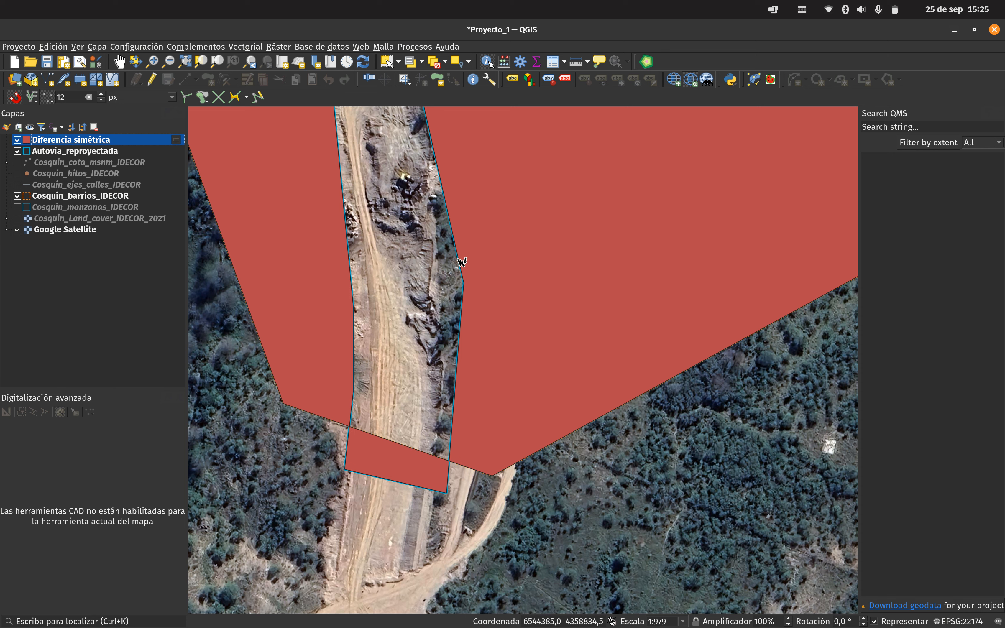
Step: Inspect the cut along the full length of the Autovia strip and at both ends where it crosses the barrio boundary
scroll(515, 466, "down", 2)
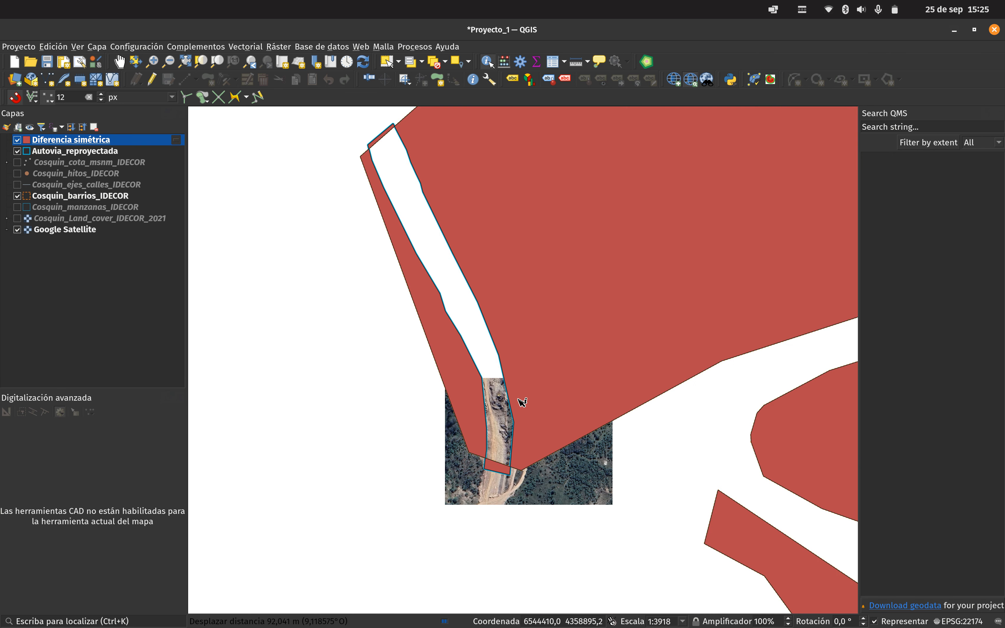
left_click_drag(511, 356, 498, 365)
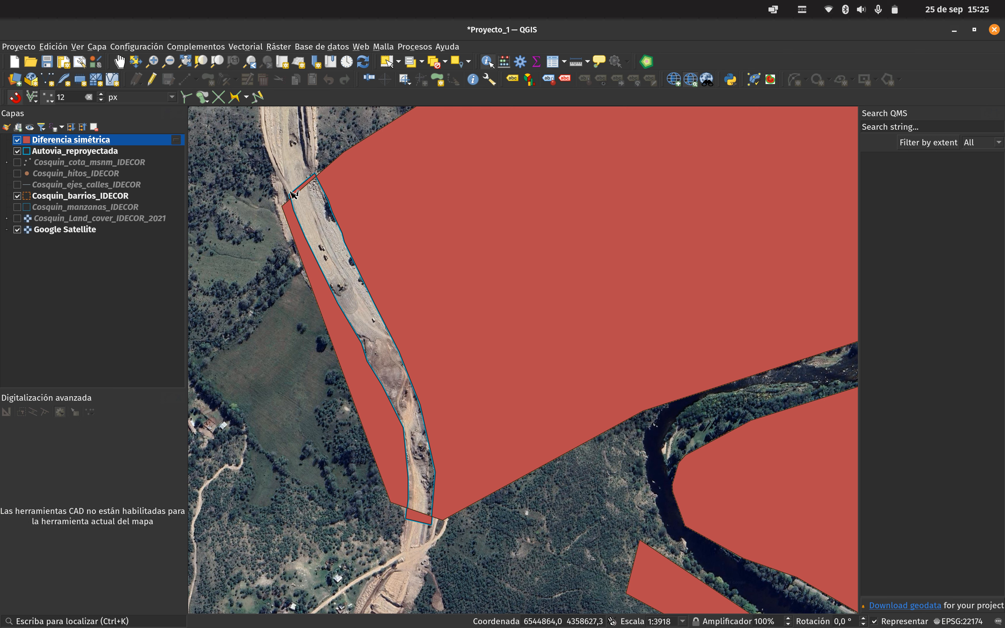
scroll(501, 263, "down", 2)
left_click_drag(645, 248, 531, 333)
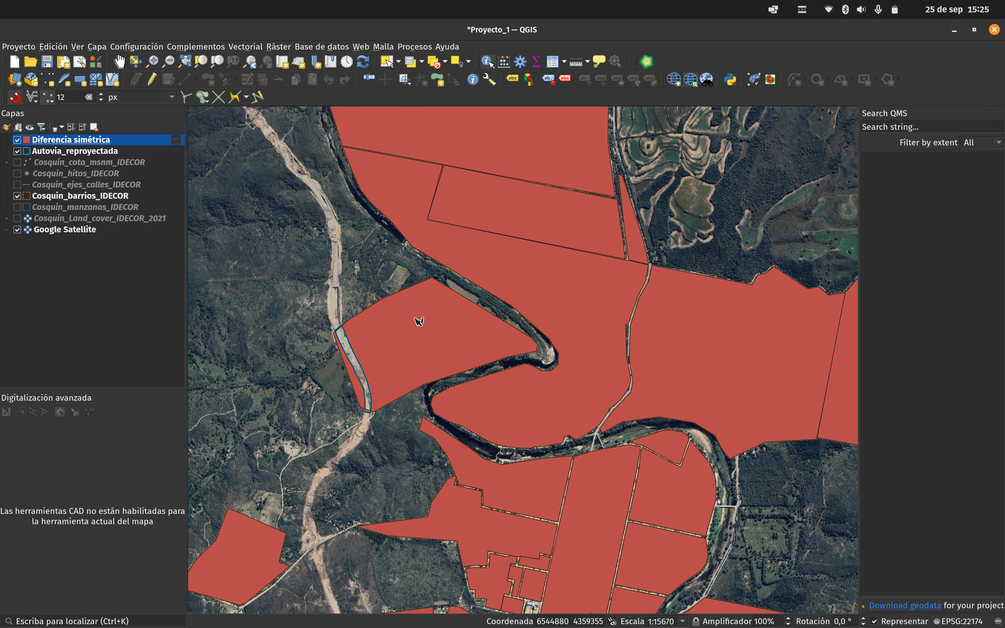
scroll(374, 420, "up", 3)
left_click_drag(298, 214, 407, 434)
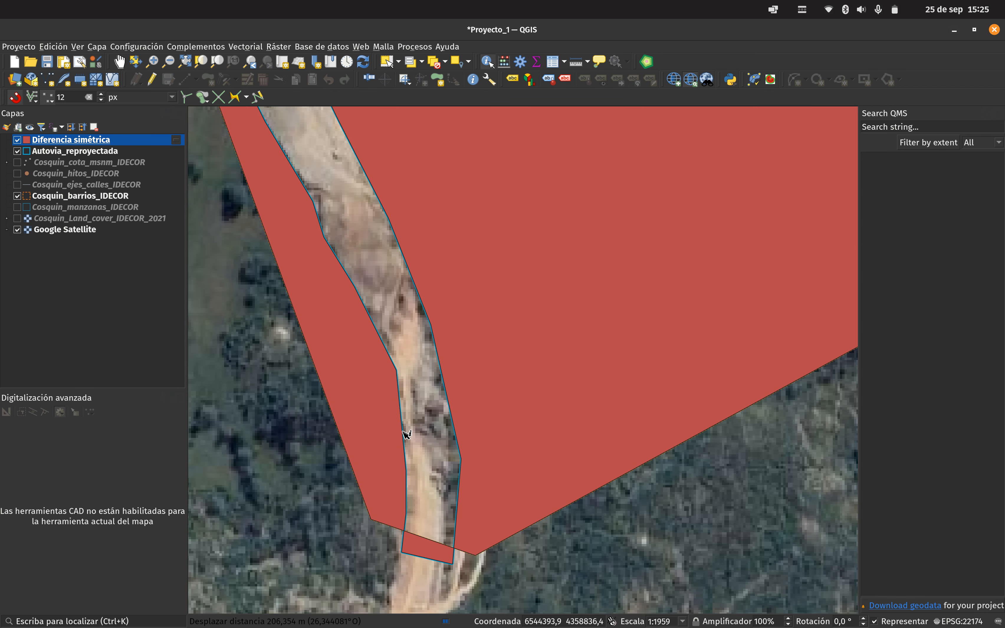
left_click_drag(346, 277, 378, 348)
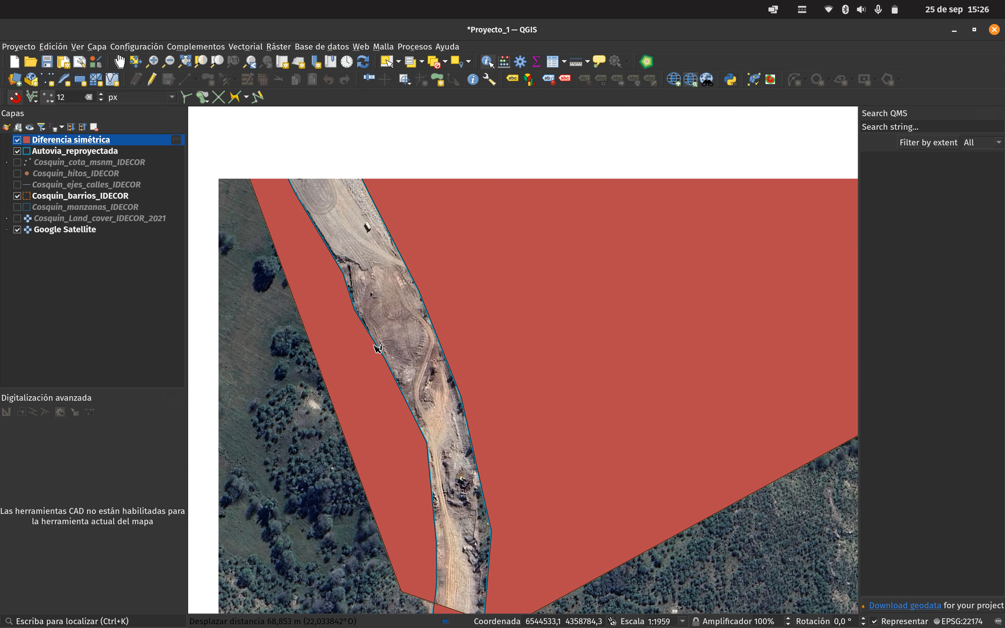
scroll(378, 349, "down", 1)
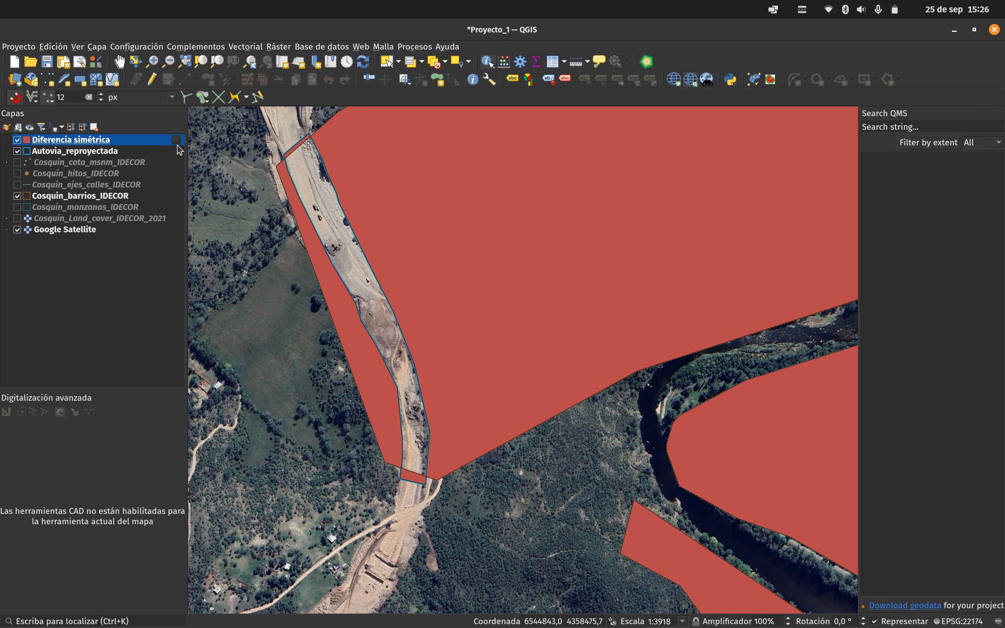
mouse_move(177, 145)
left_click(177, 146)
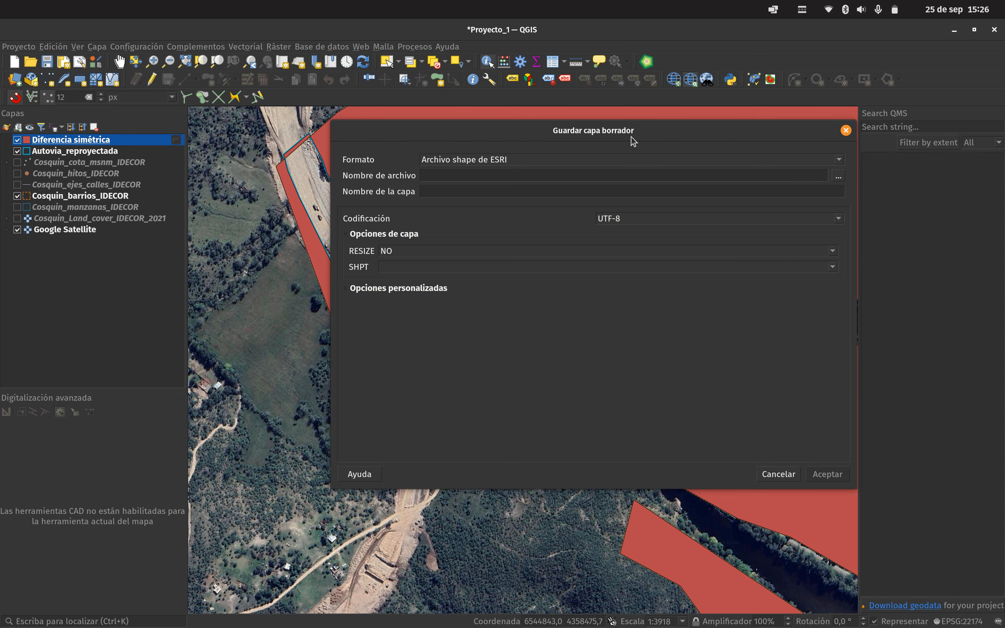
left_click(848, 133)
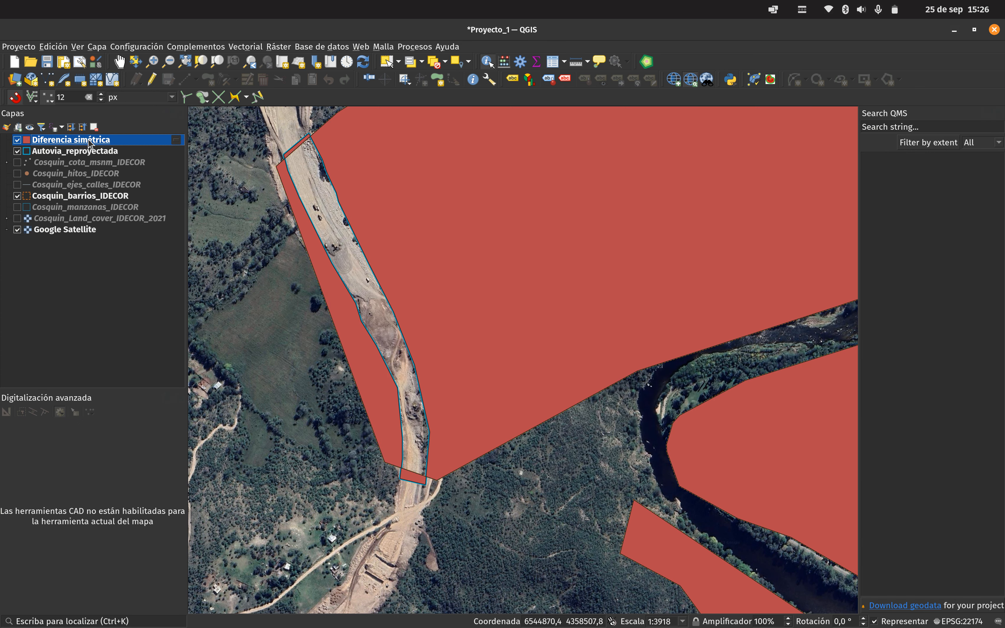
right_click(88, 140)
mouse_move(215, 366)
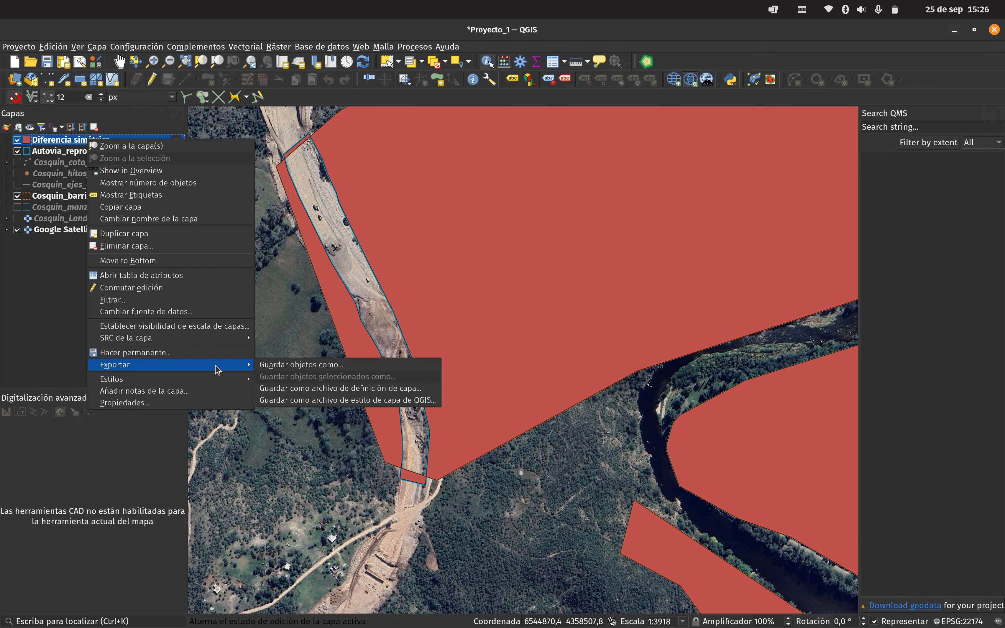
left_click(294, 365)
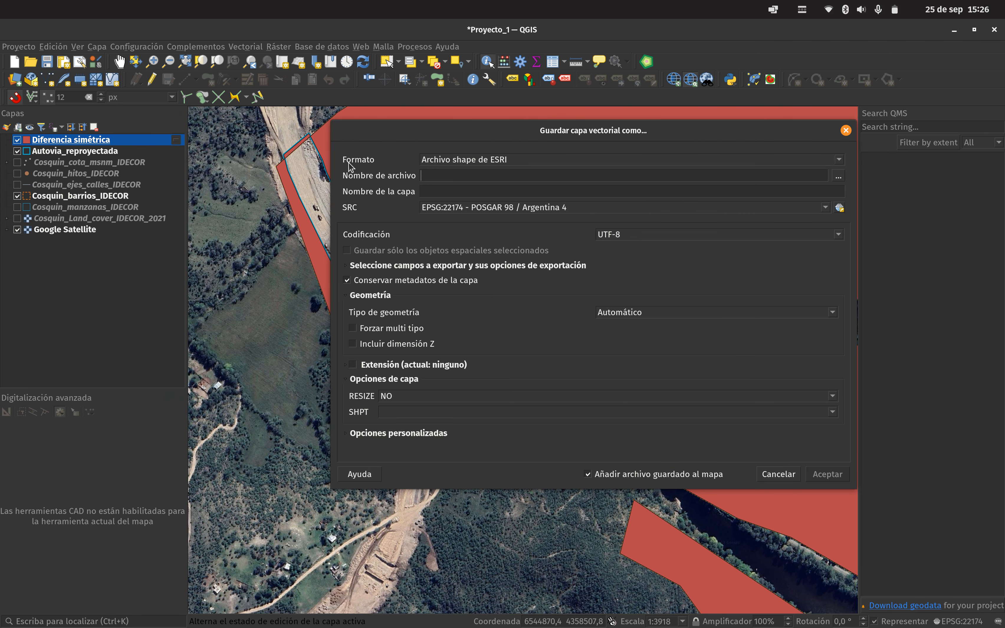
left_click(842, 177)
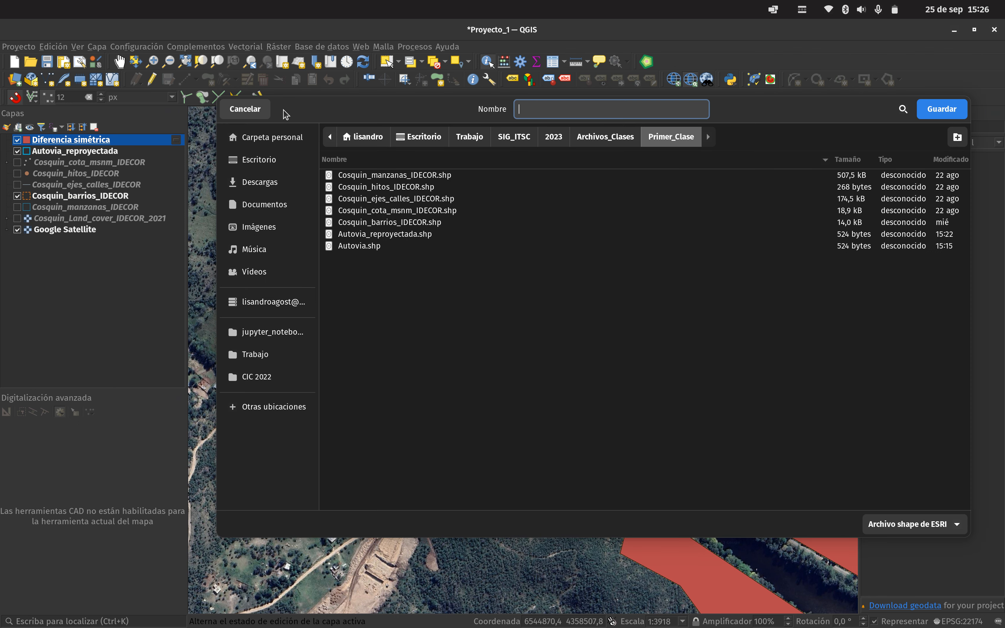
key("Escape")
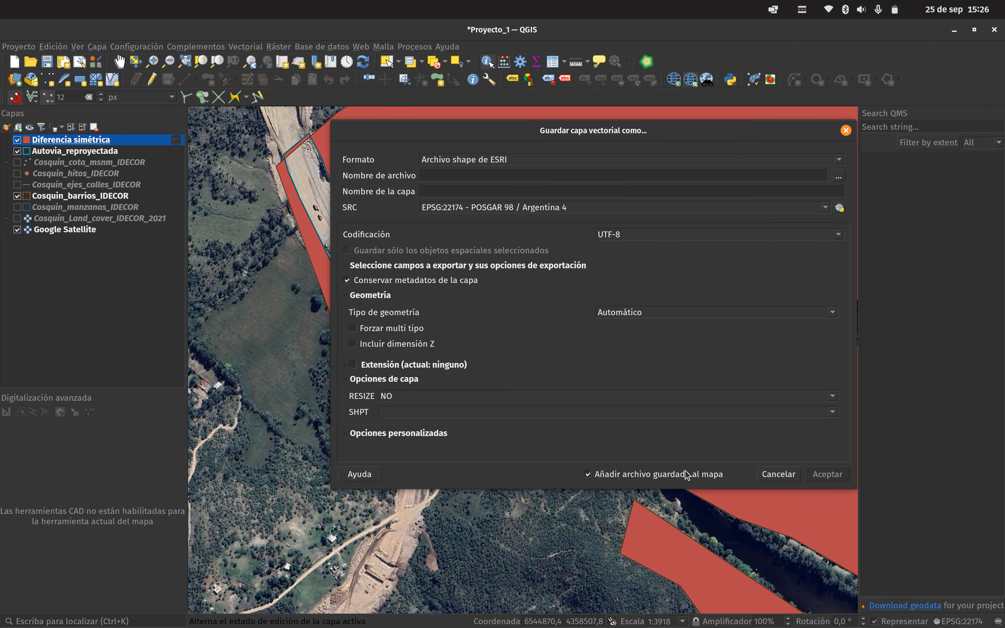
left_click(780, 475)
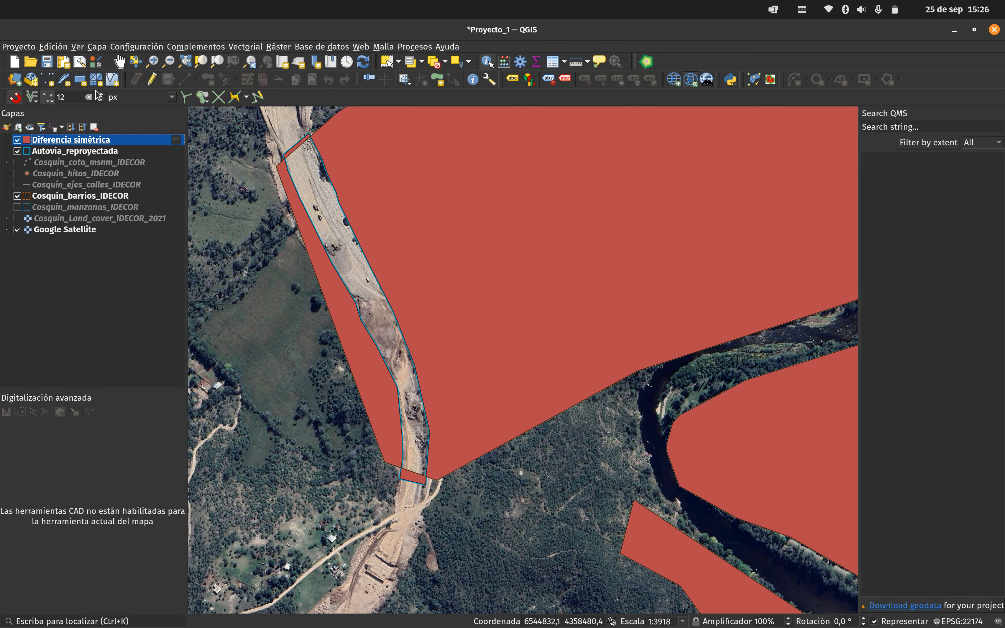
Step: Save the project and remove the Diferencia simétrica layer from it
left_click(46, 62)
left_click_drag(535, 292, 479, 339)
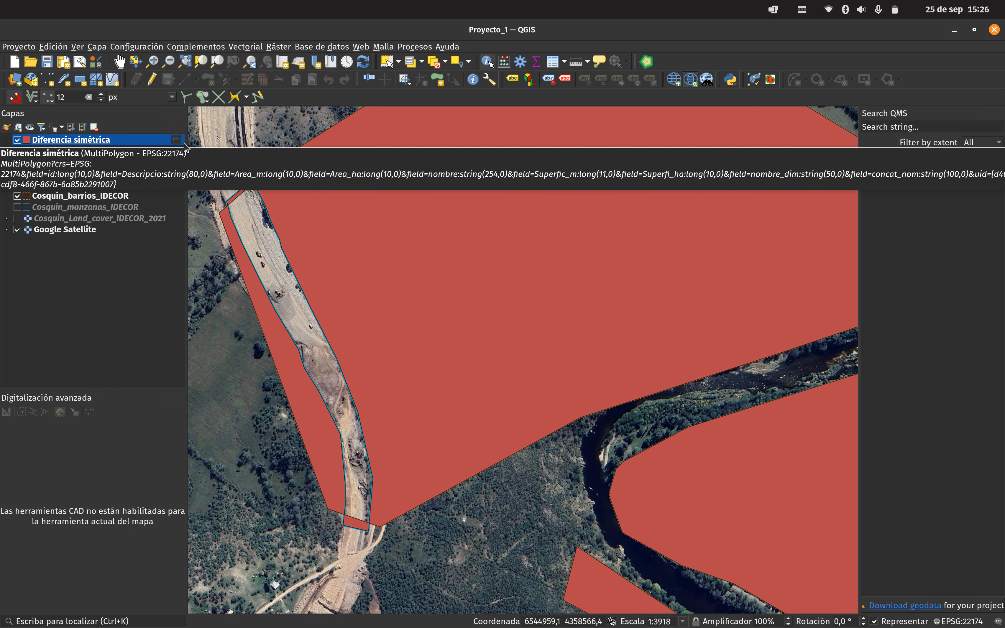
right_click(93, 142)
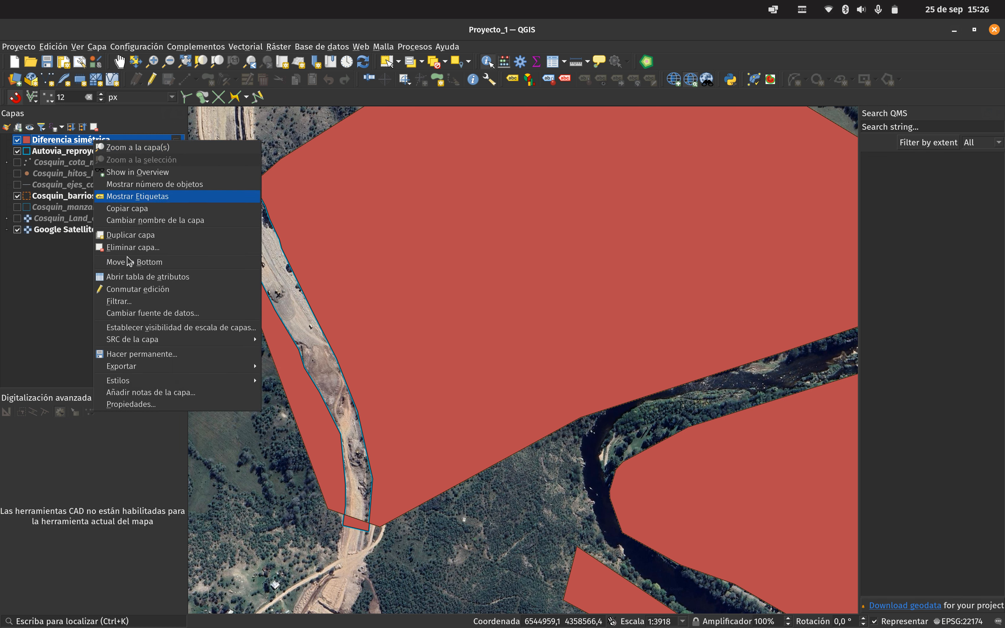
left_click(144, 248)
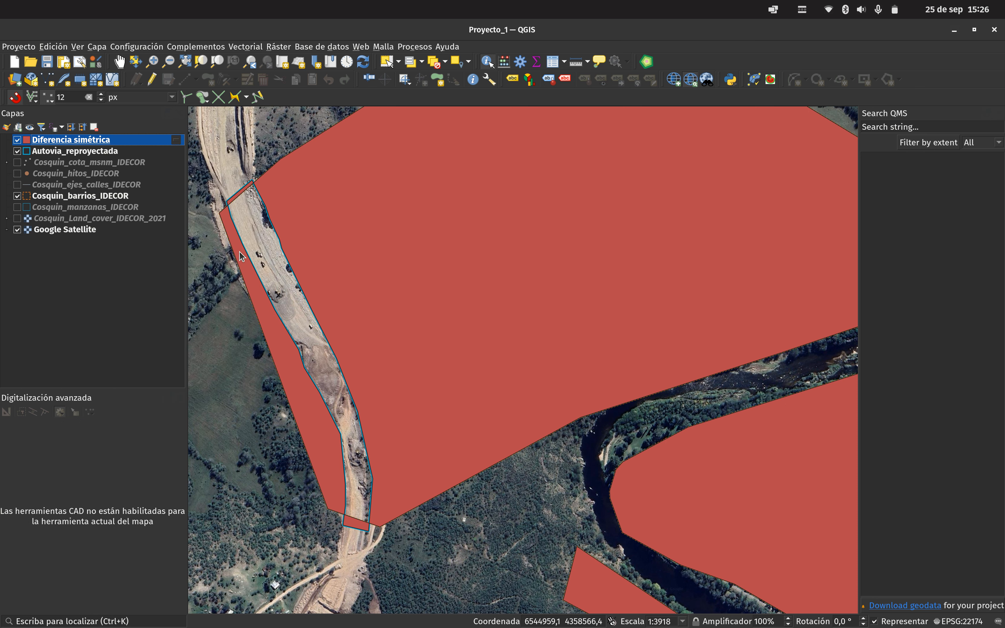
left_click(522, 336)
left_click_drag(502, 220, 515, 323)
scroll(515, 322, "down", 1)
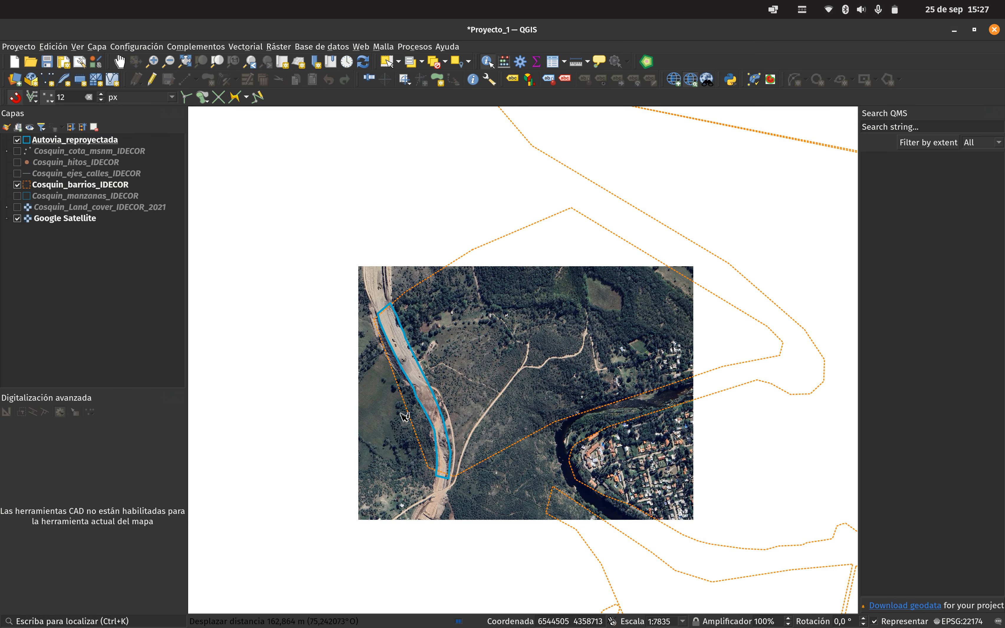
Step: Open the Buffer geoprocess with Autovia_reproyectada as the input layer and set the distance to 200 metres
scroll(405, 416, "up", 1)
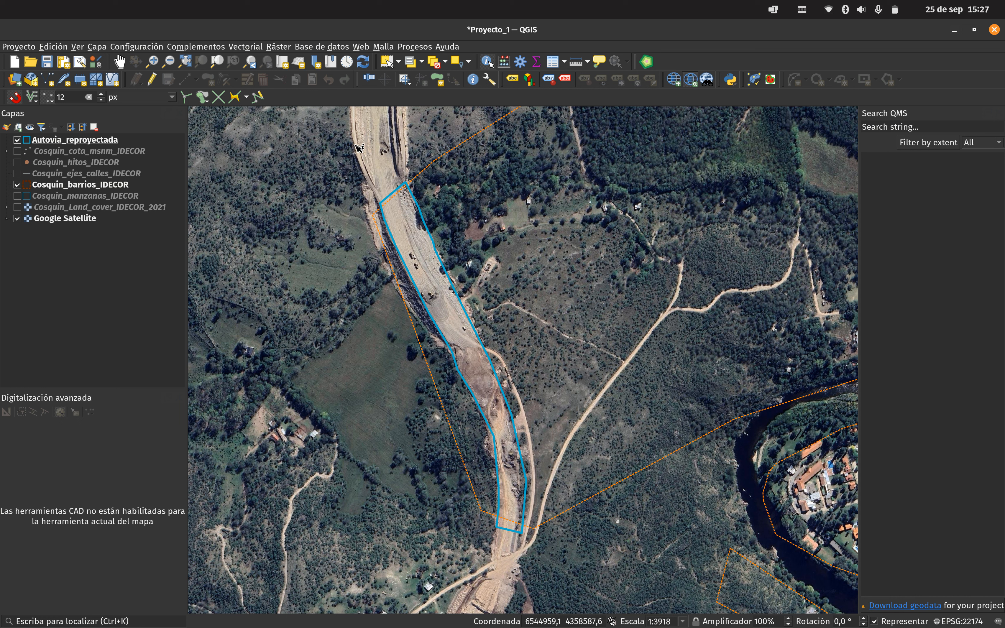
scroll(456, 340, "up", 1)
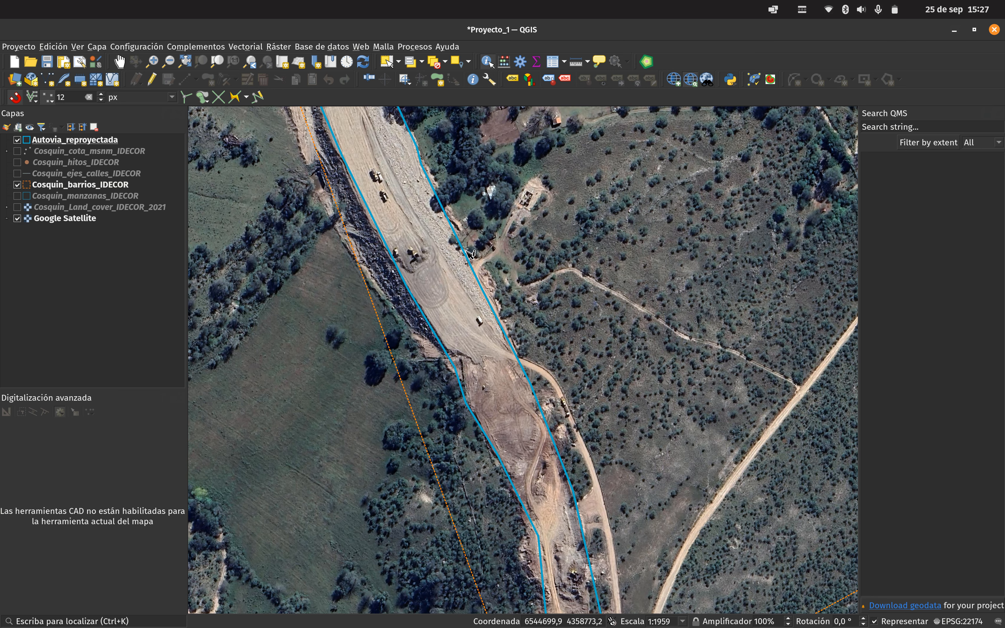
scroll(471, 254, "down", 2)
scroll(399, 226, "up", 1)
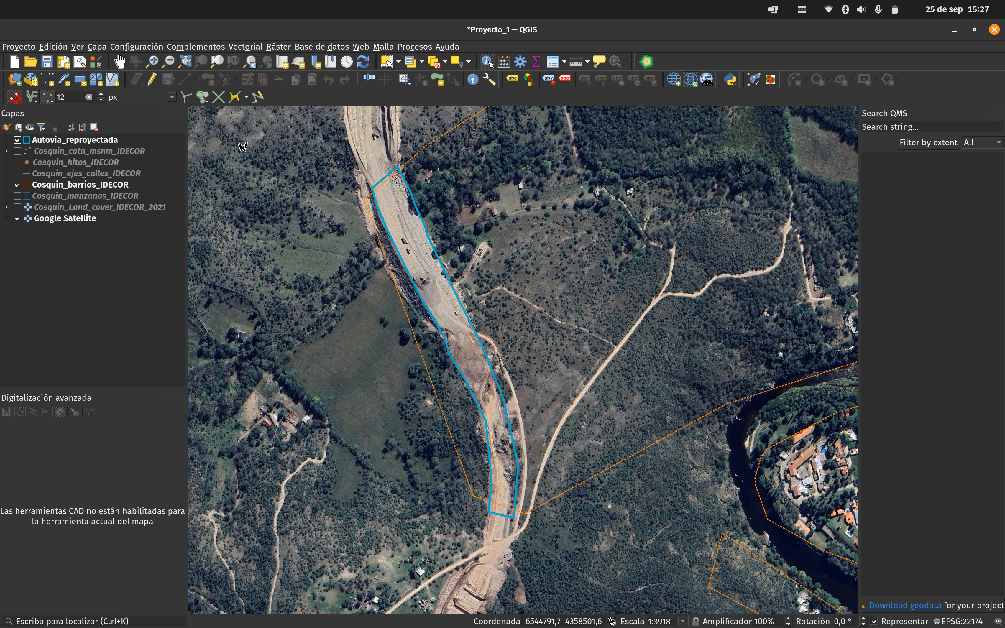
left_click(249, 50)
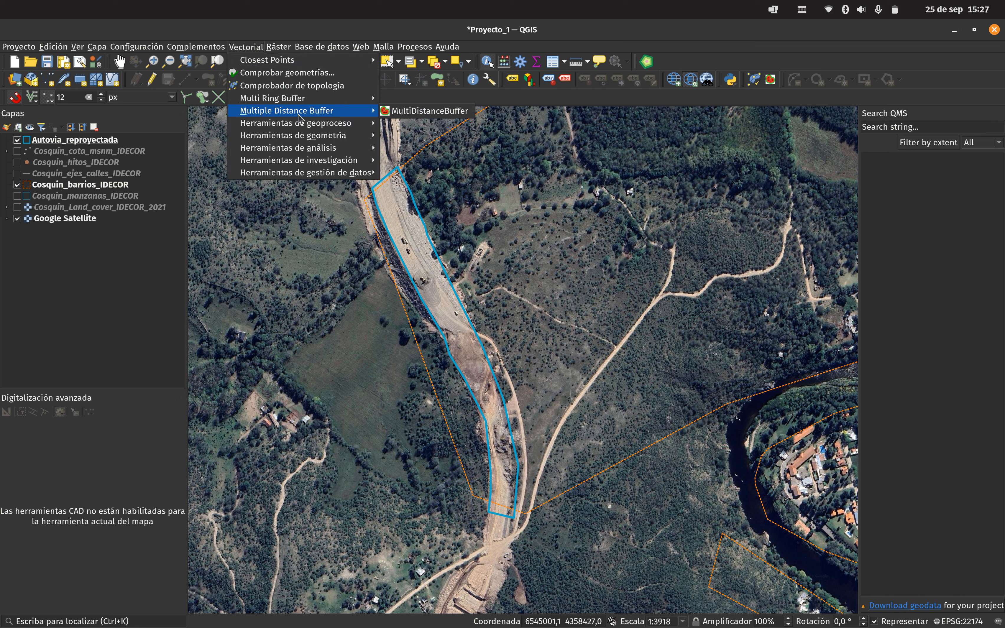
mouse_move(363, 125)
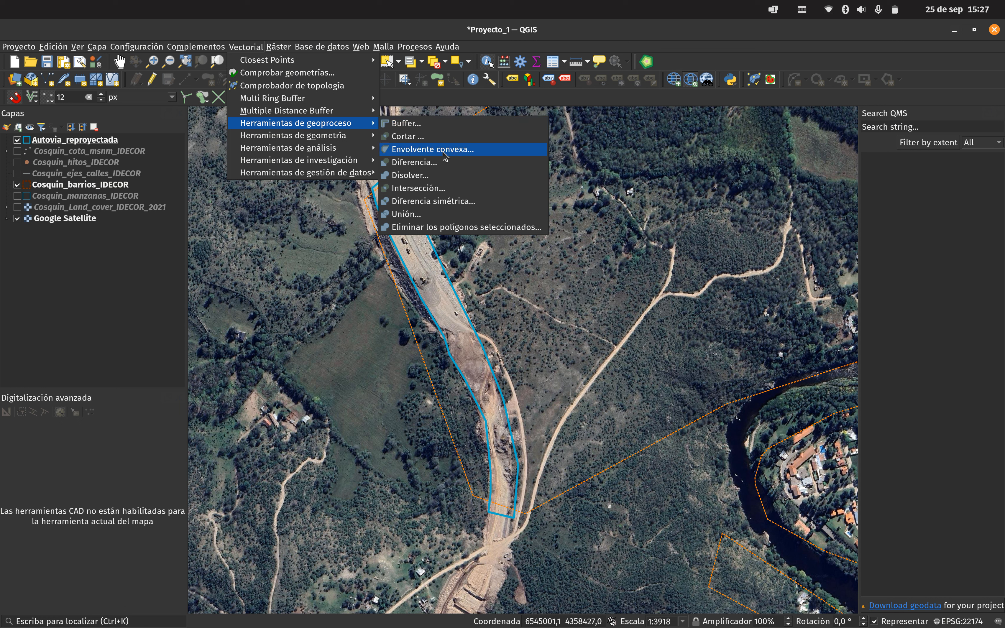
left_click(386, 124)
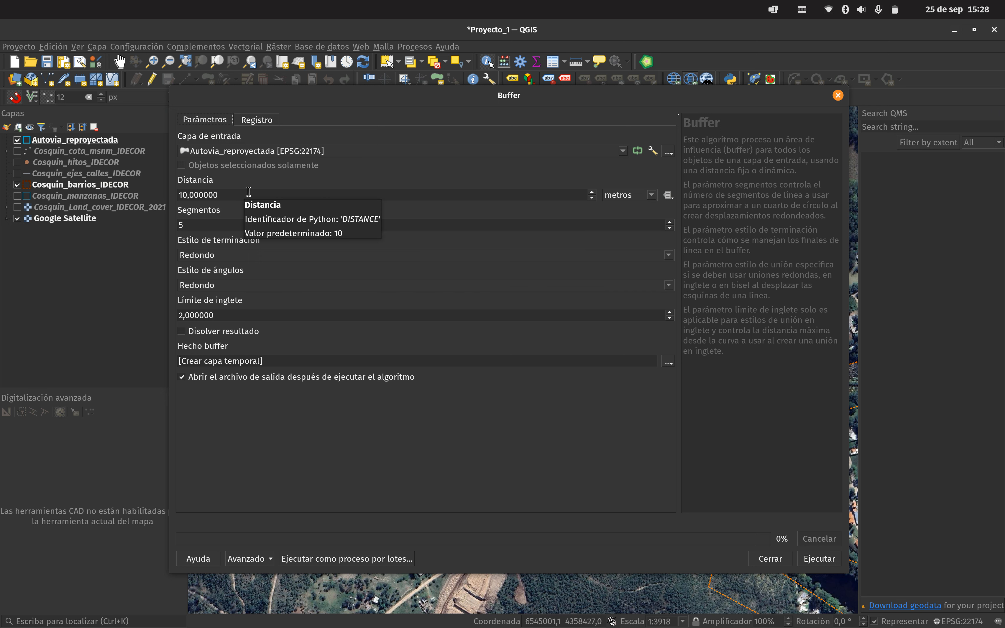
left_click_drag(179, 195, 219, 196)
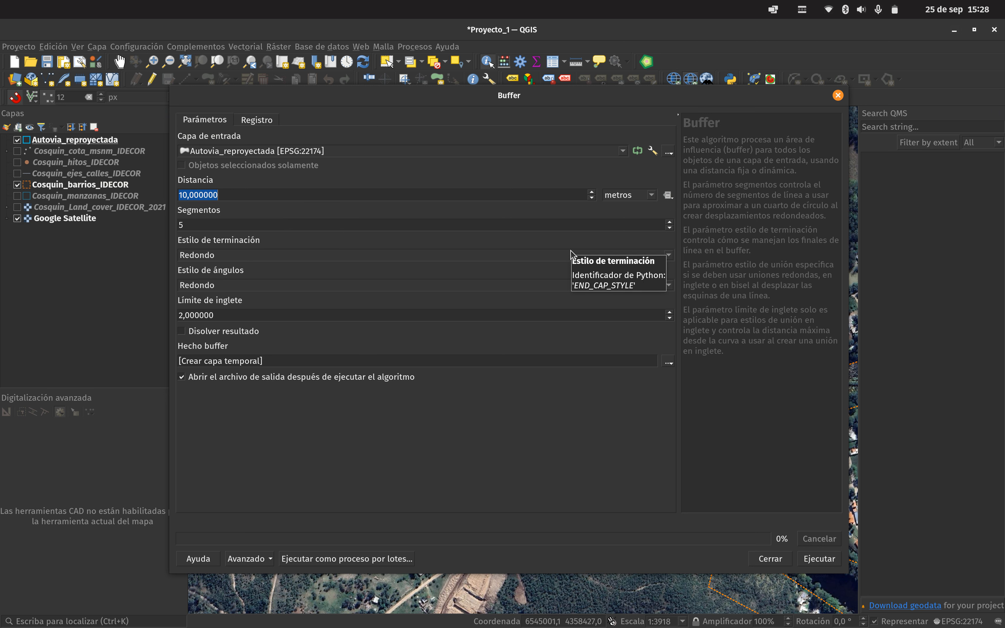
type("200")
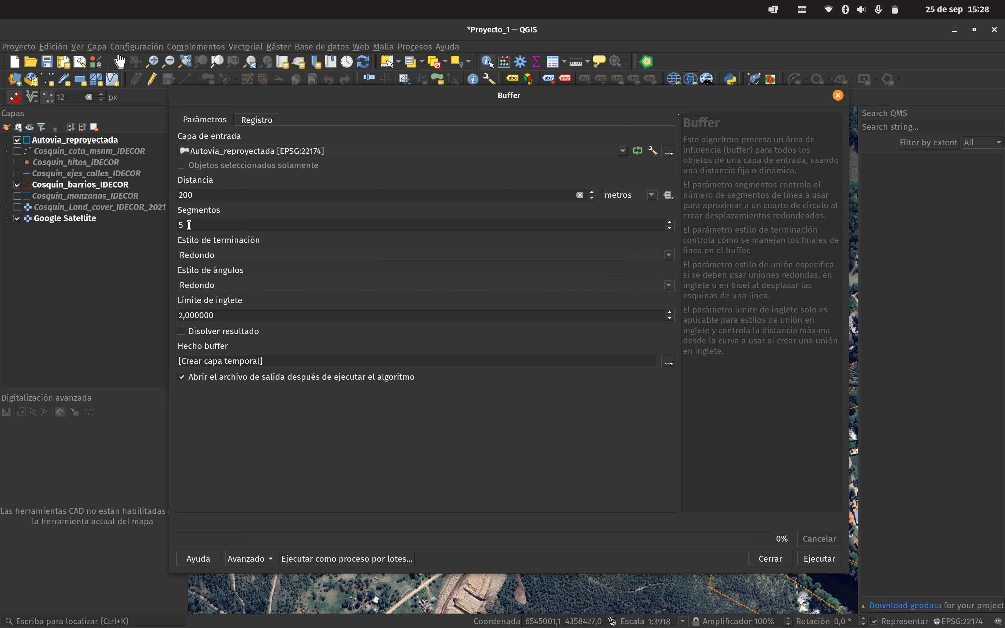
double_click(229, 195)
left_click(206, 224)
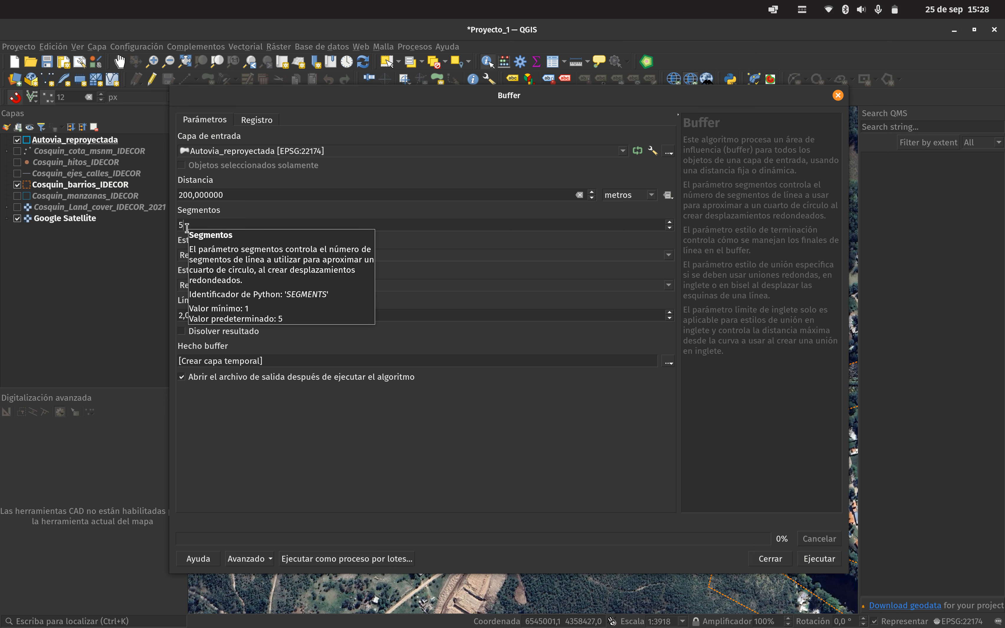
left_click(235, 197)
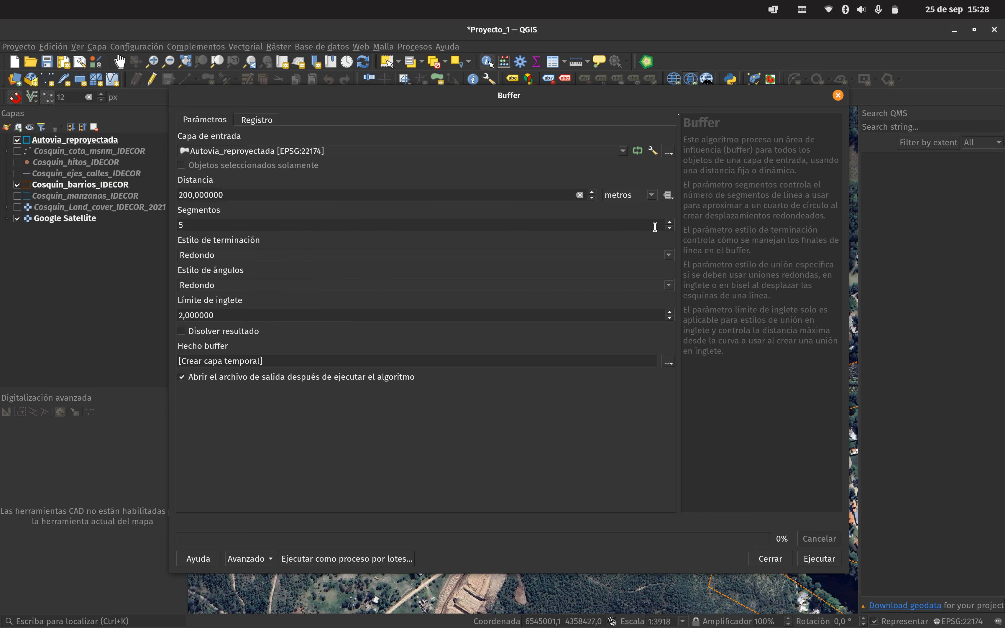
Step: Set the buffer to 2 segments and a distance of 100 metres, keeping the Redondo end cap style
left_click(670, 228)
left_click(670, 228)
double_click(251, 193)
left_click(252, 193)
triple_click(251, 193)
type("100")
left_click(213, 258)
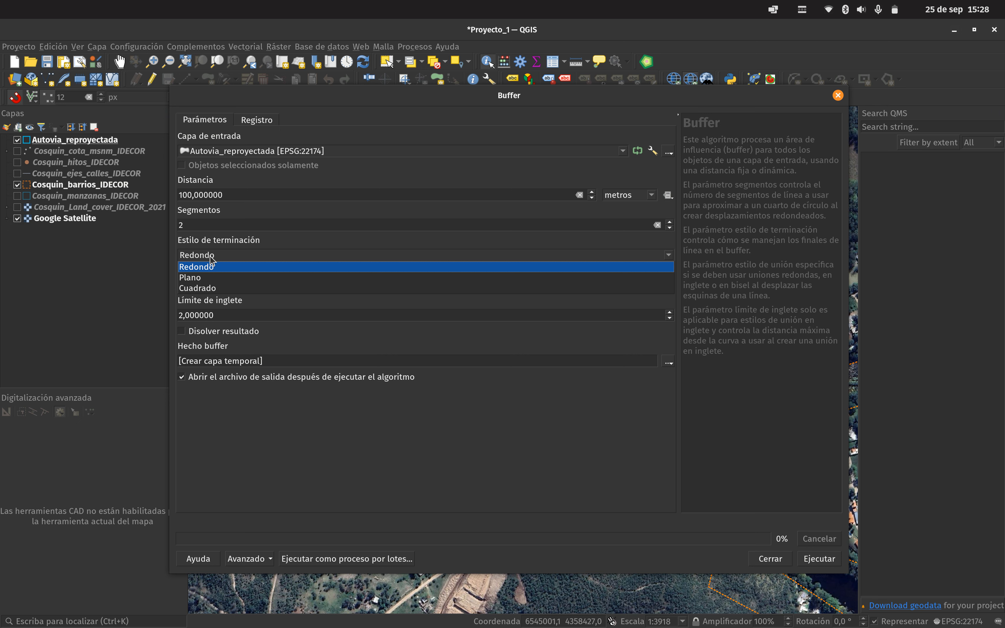
left_click(174, 305)
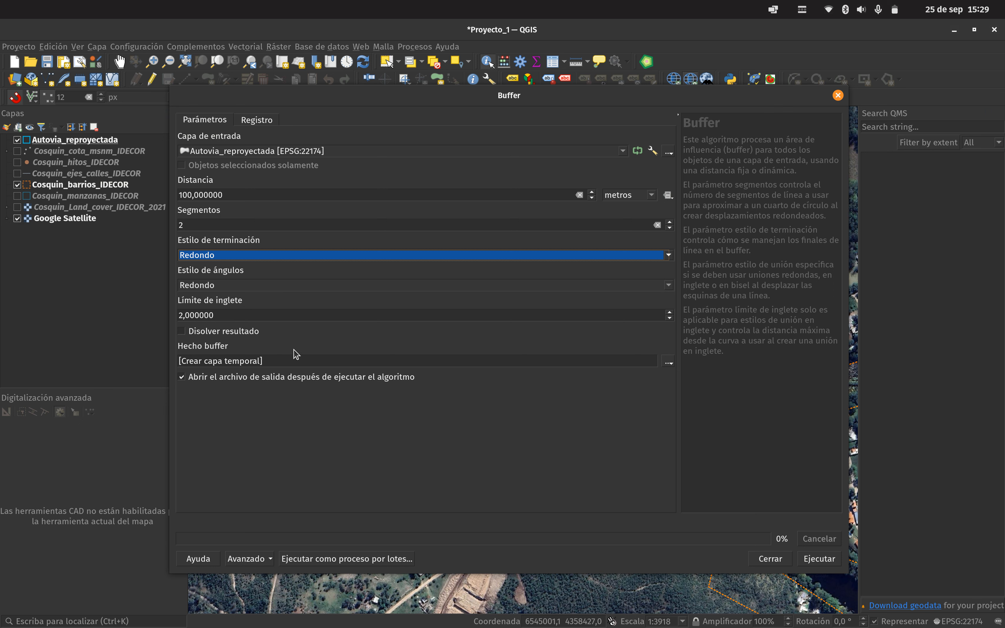
Step: Run the buffer to a temporary layer and place the resulting layer below Autovia_reproyectada in the layer order
left_click_drag(374, 97, 583, 77)
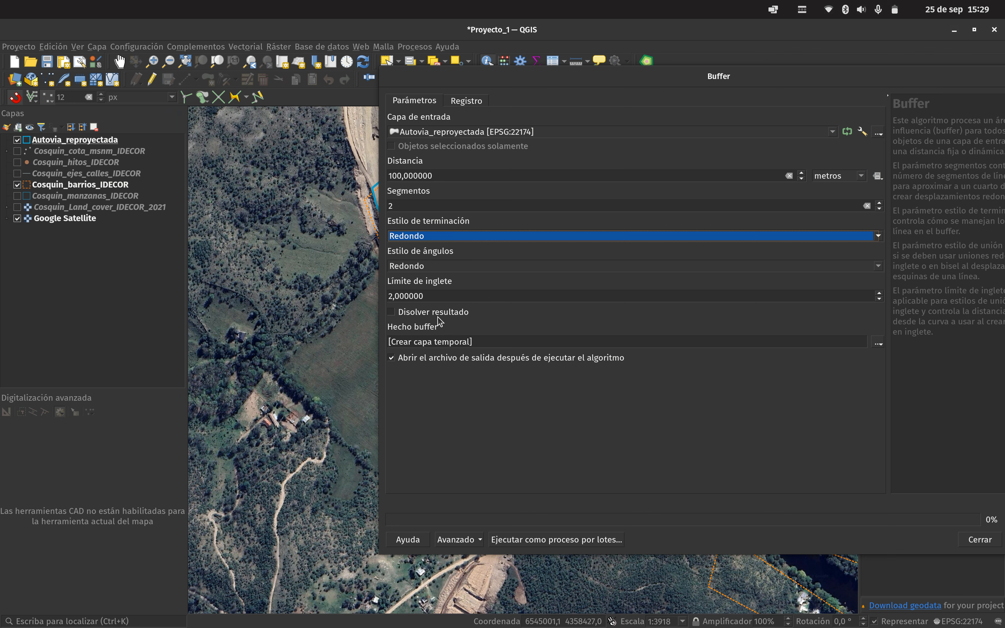
left_click_drag(535, 81, 432, 85)
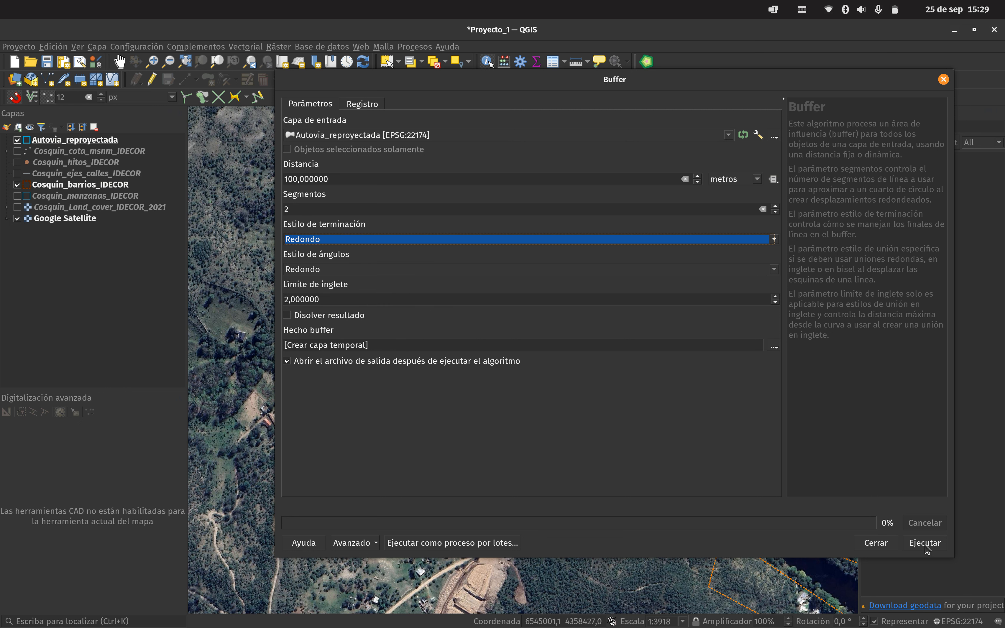
left_click(925, 545)
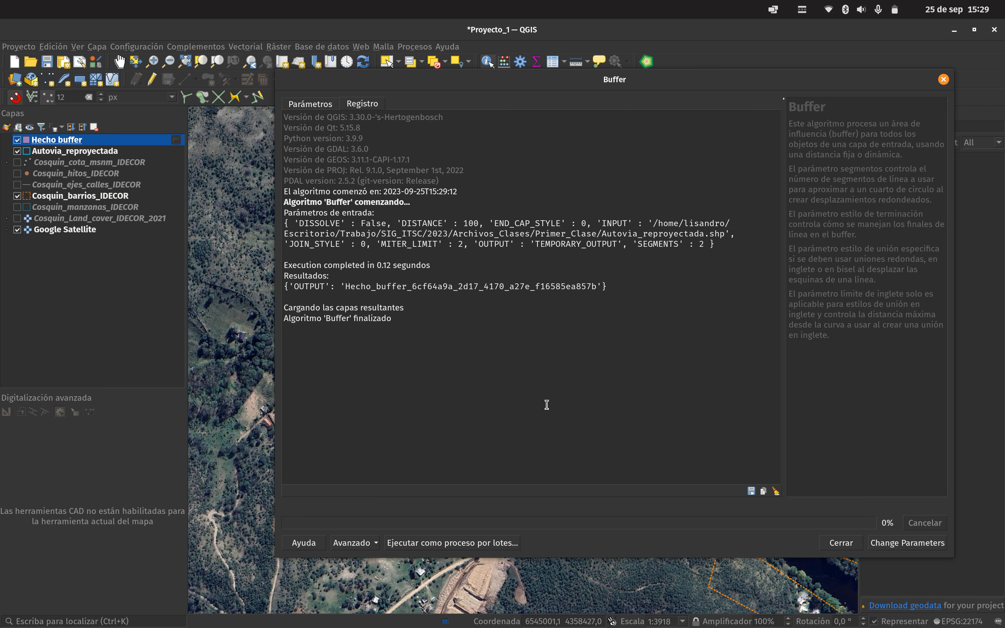
left_click(945, 81)
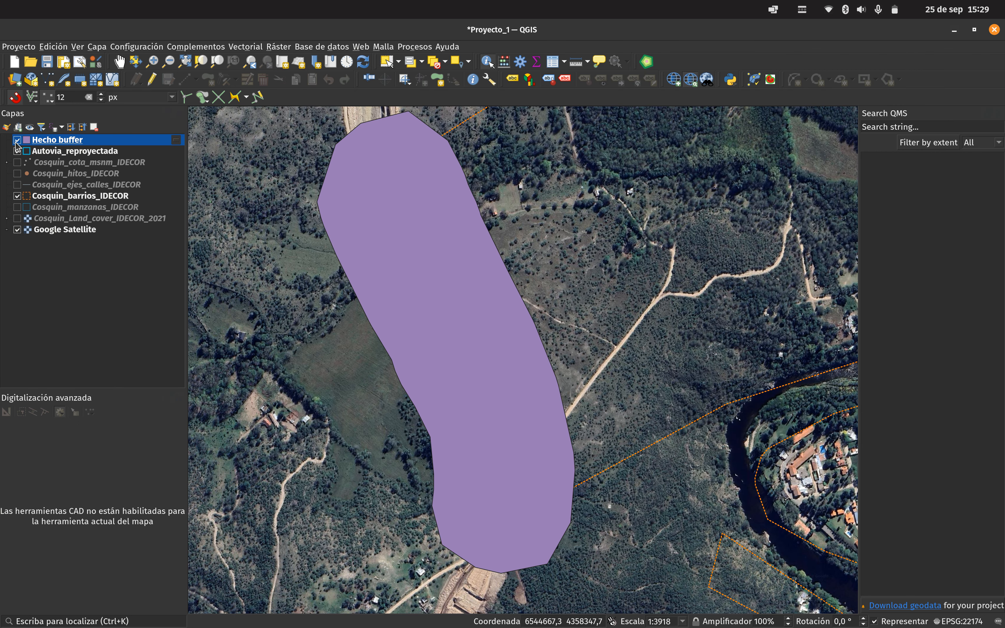
left_click_drag(45, 141, 46, 159)
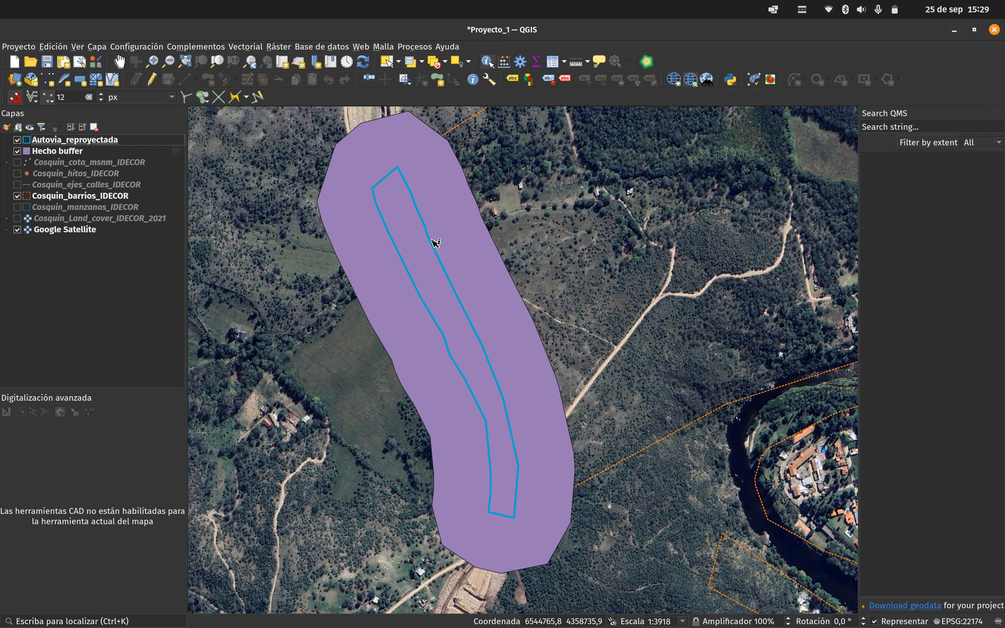
Step: Measure the distance from the Autovia strip's eastern edge to the outer edge of the buffer
left_click(487, 62)
left_click(577, 62)
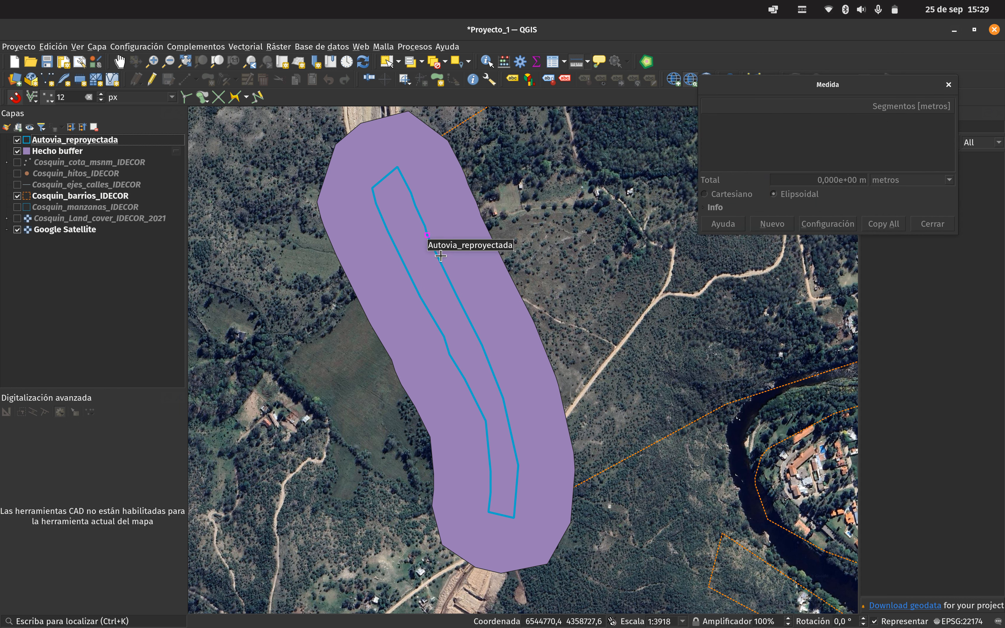
left_click(427, 235)
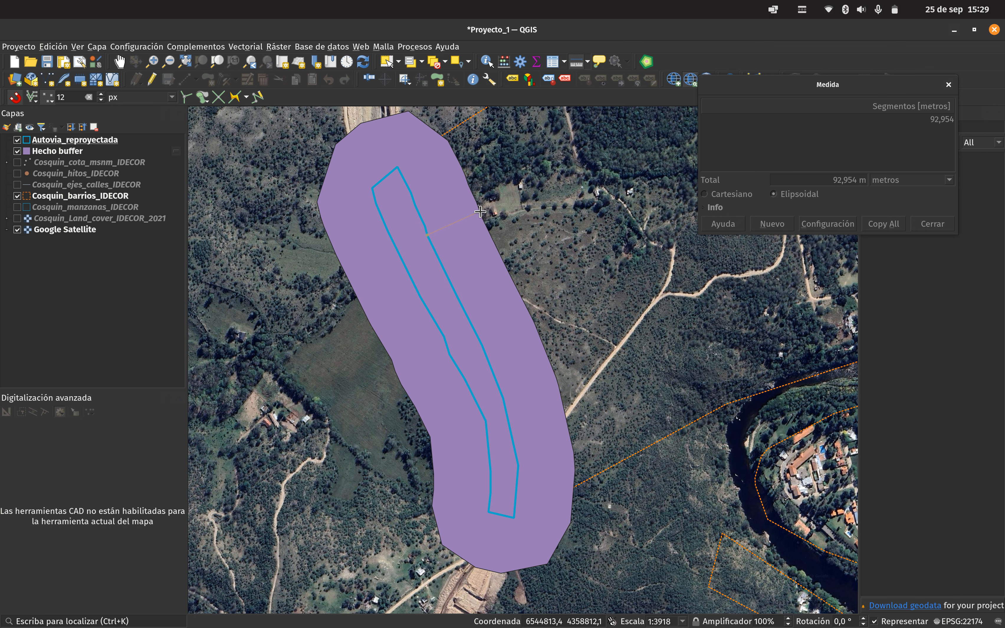
scroll(481, 210, "up", 3)
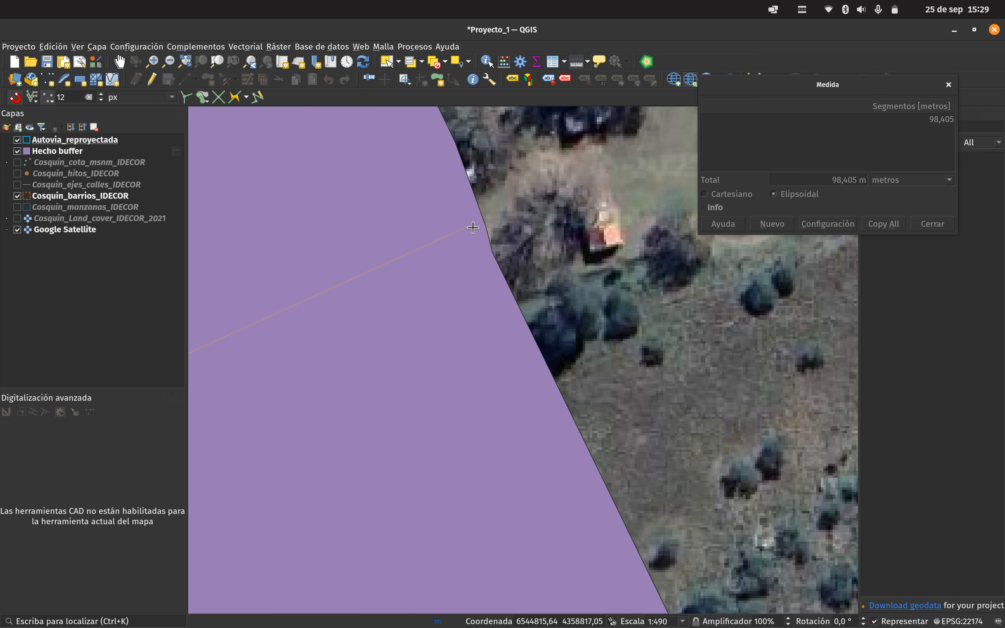
scroll(484, 235, "down", 3)
right_click(432, 257)
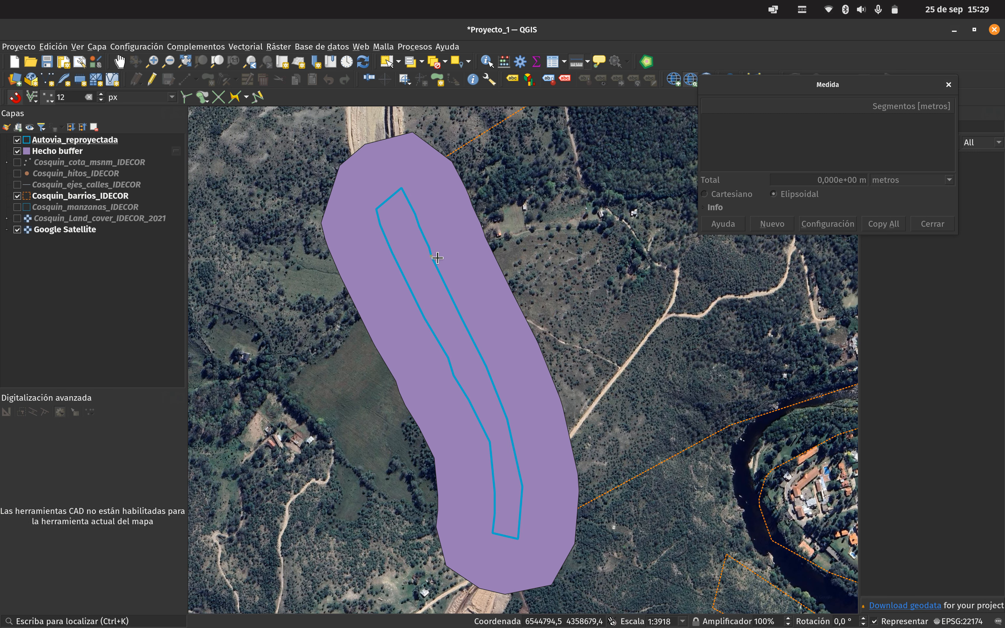
left_click(919, 226)
left_click(73, 144)
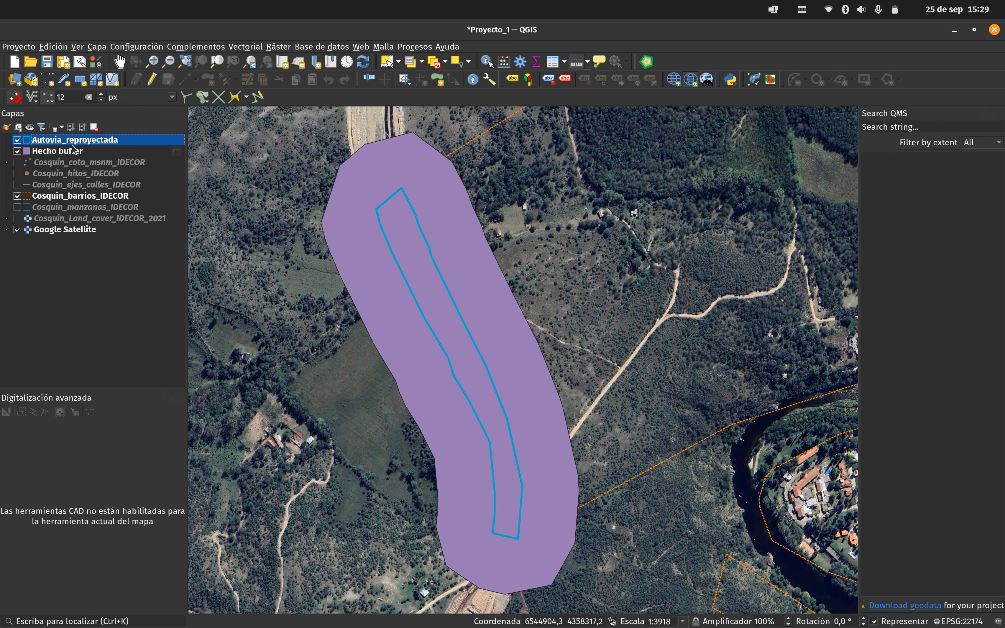
double_click(73, 144)
left_click(854, 127)
left_click(72, 155)
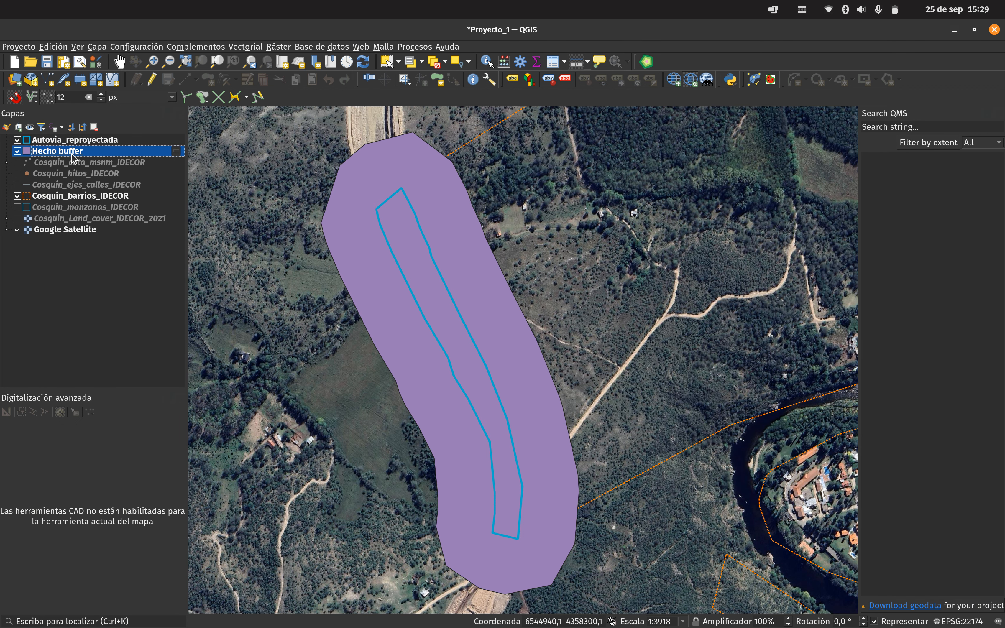
double_click(72, 155)
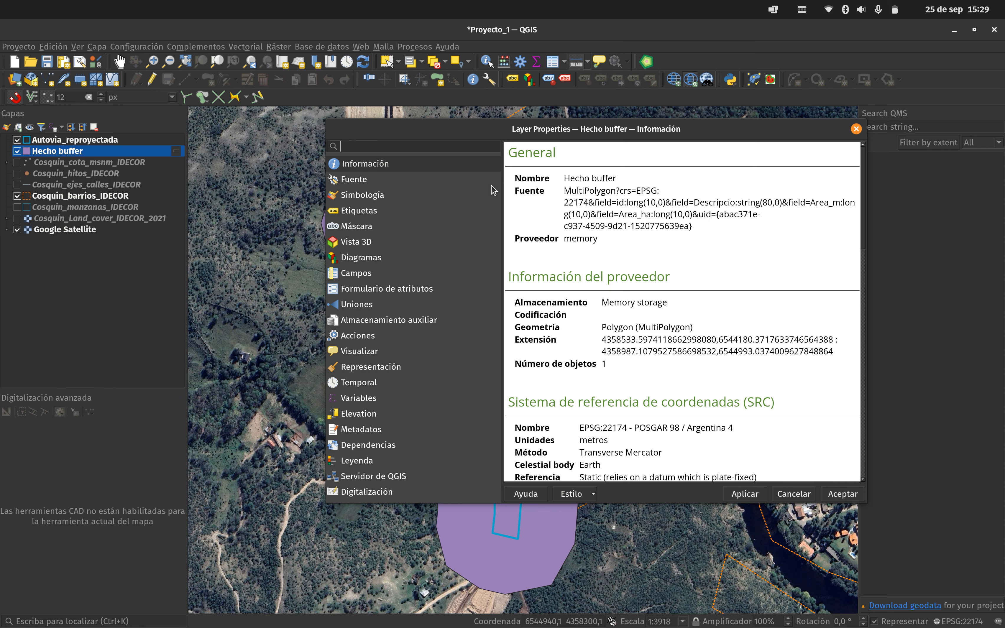
left_click(490, 192)
left_click(607, 149)
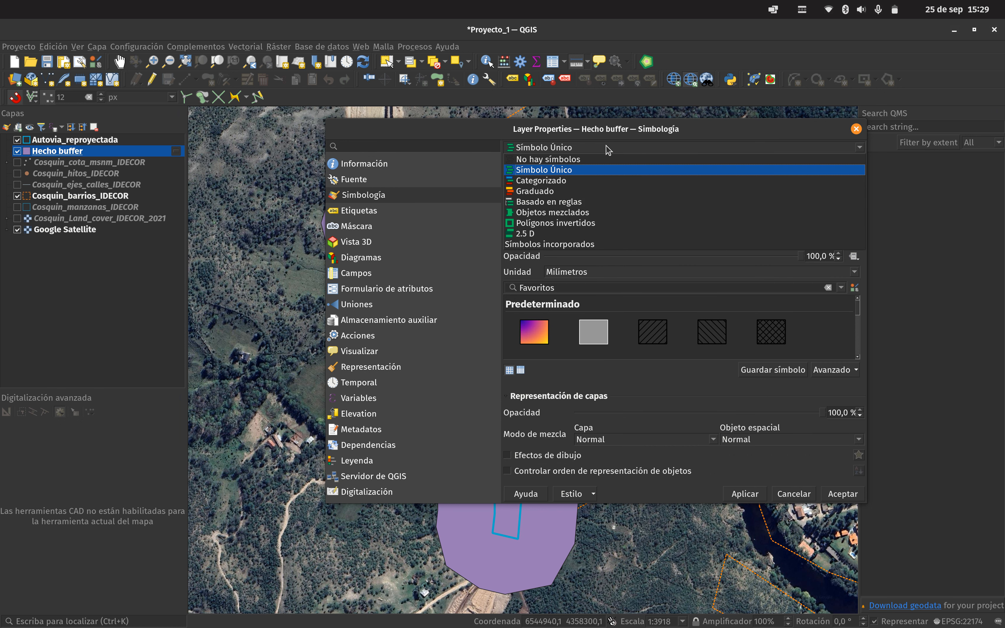
left_click(544, 179)
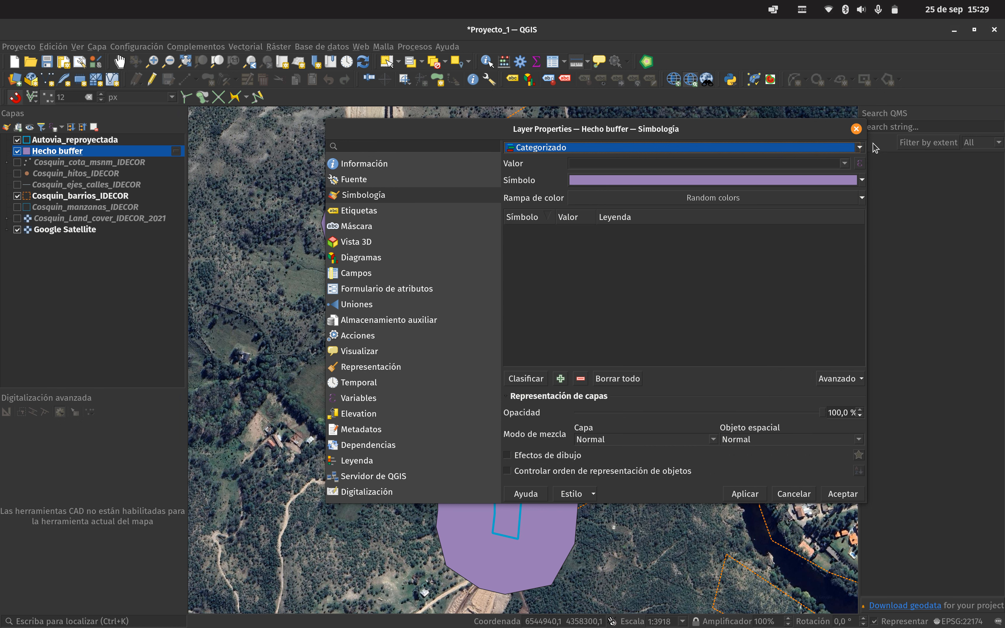
left_click(858, 150)
left_click(858, 126)
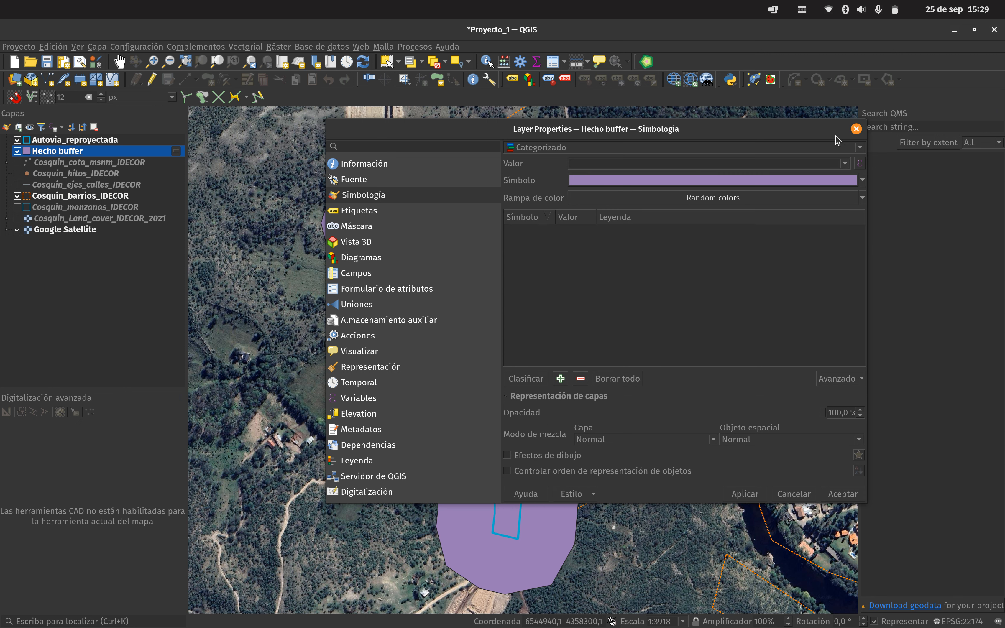
left_click(856, 129)
Step: Examine the attribute table of the 100 m buffer layer and close it
right_click(36, 153)
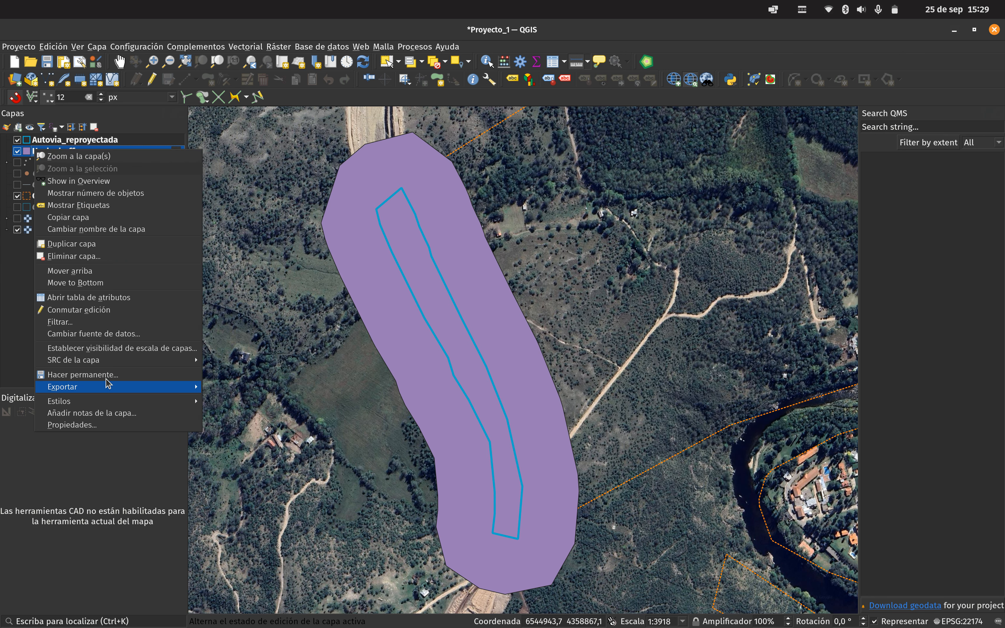
left_click(129, 298)
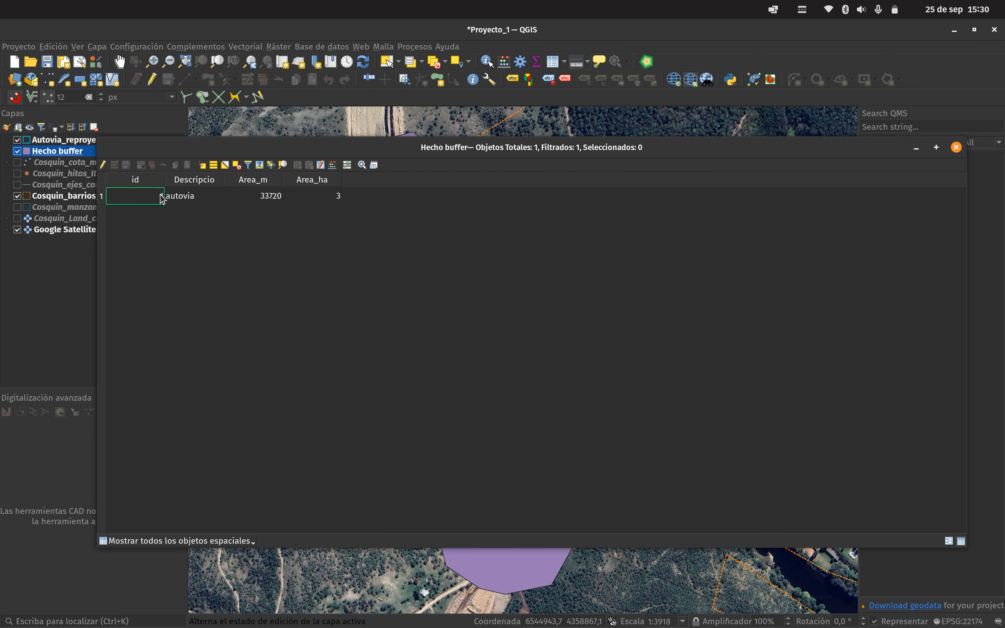
left_click(964, 150)
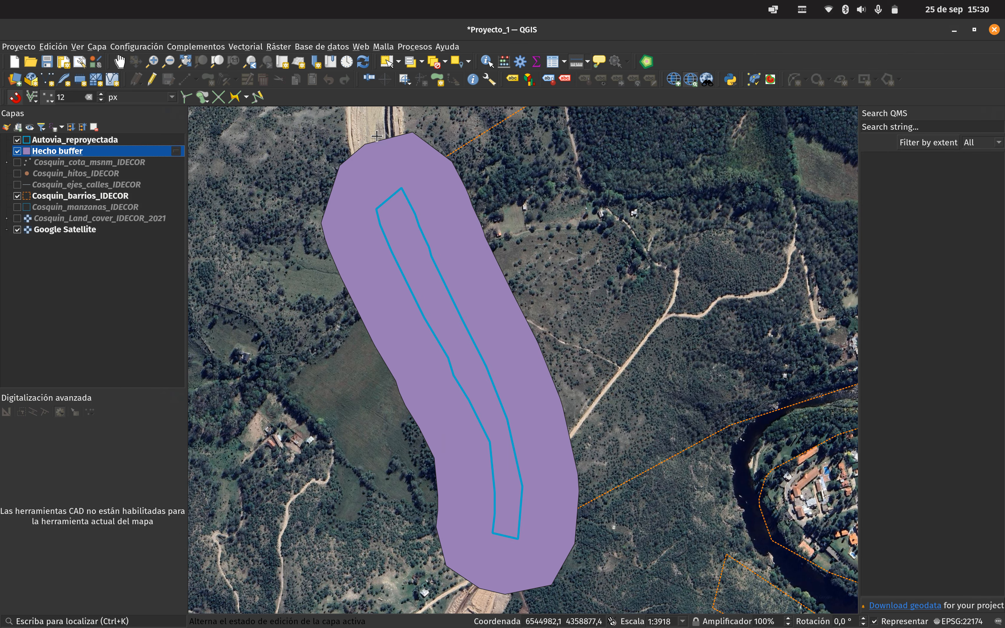
Step: Run the Buffer geoprocess on Autovia_reproyectada with a 10-metre distance and 5 segments, output to a temporary layer
left_click(276, 47)
mouse_move(246, 49)
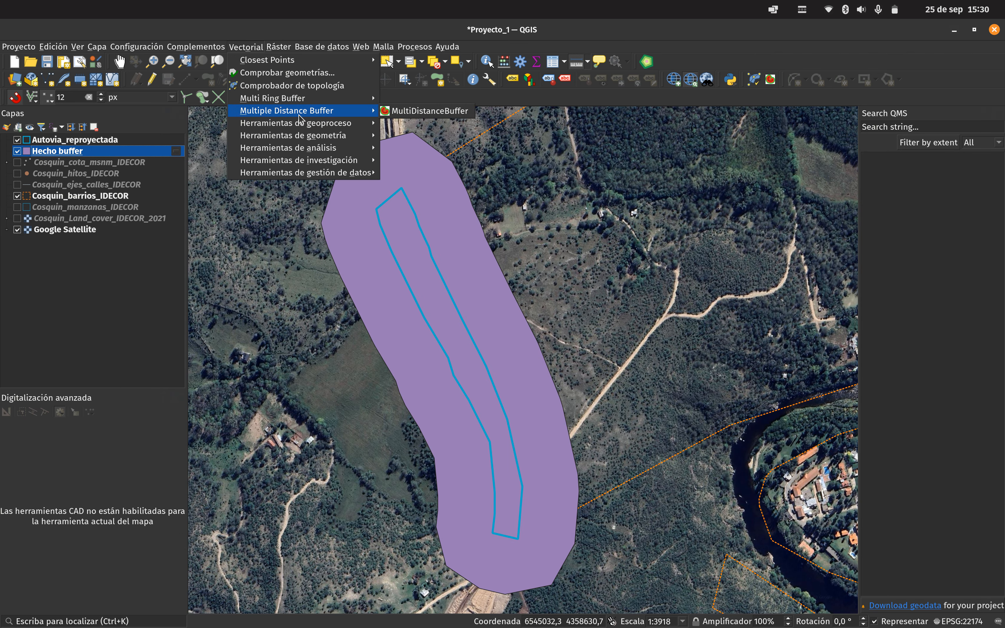
mouse_move(305, 124)
left_click(448, 124)
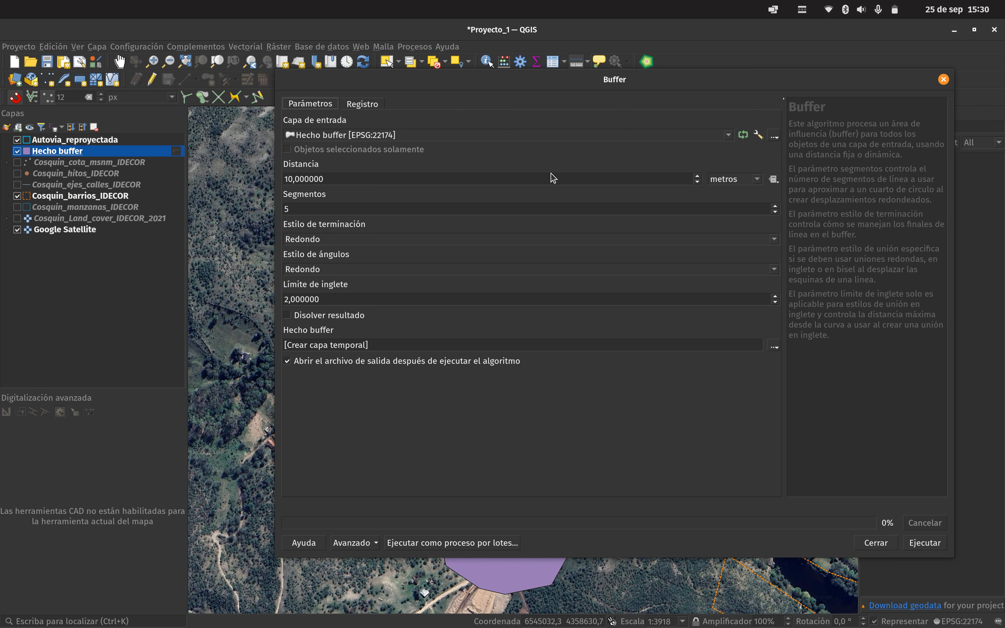
left_click(730, 135)
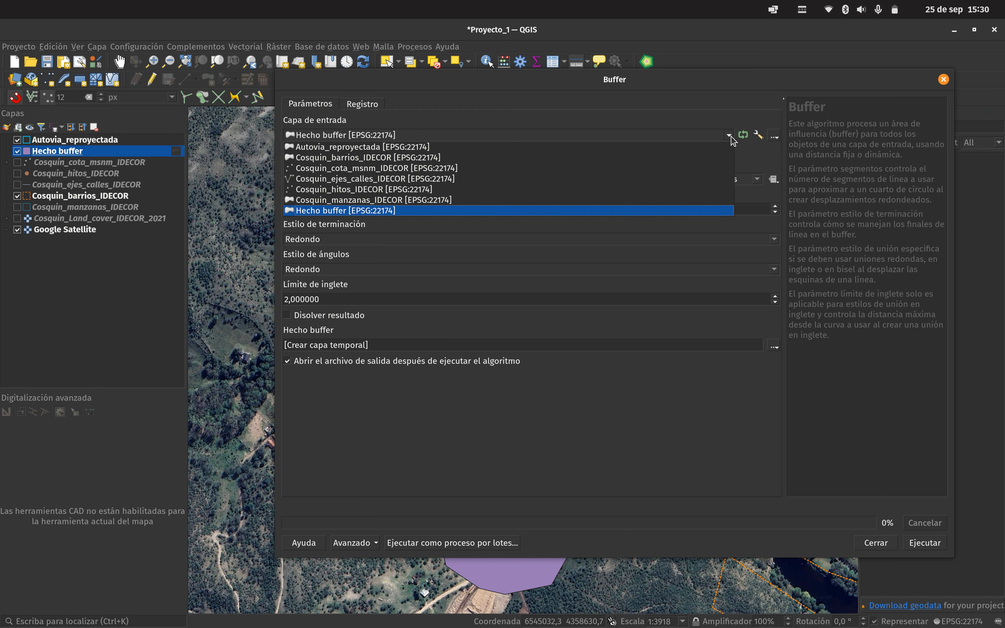
left_click(415, 147)
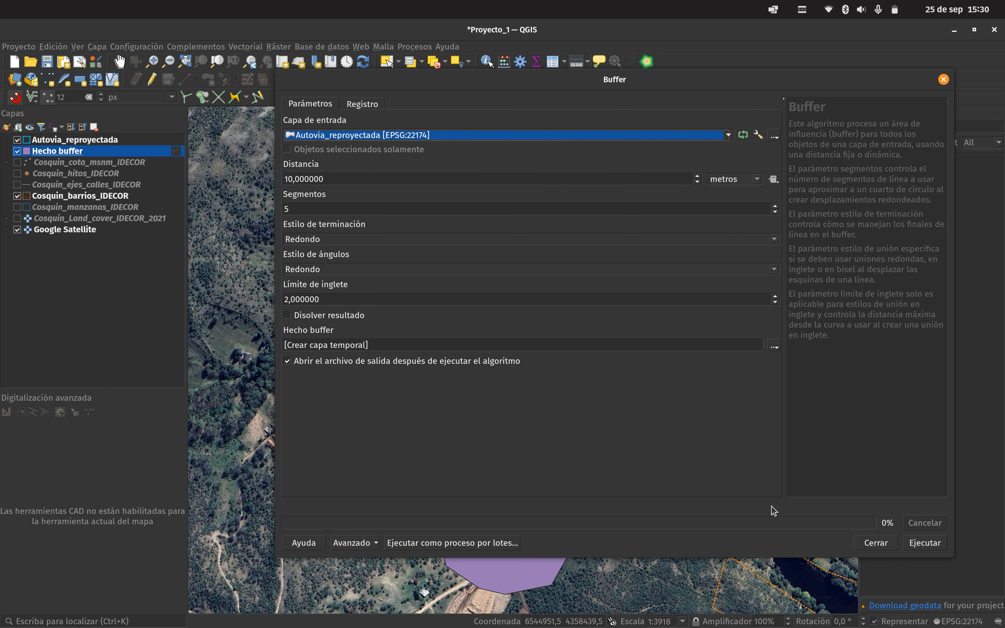
left_click(912, 542)
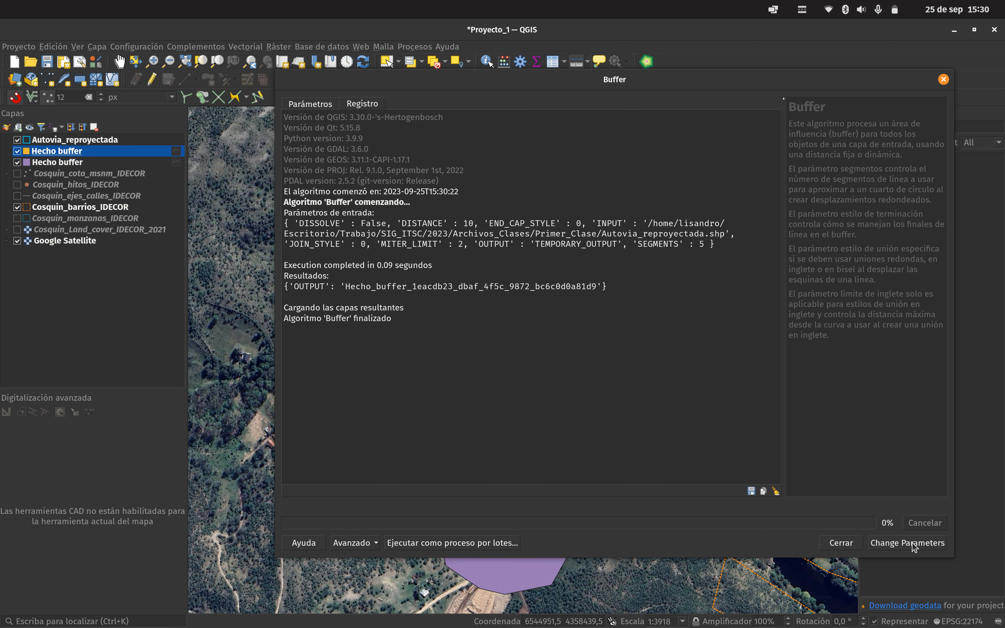
left_click(944, 80)
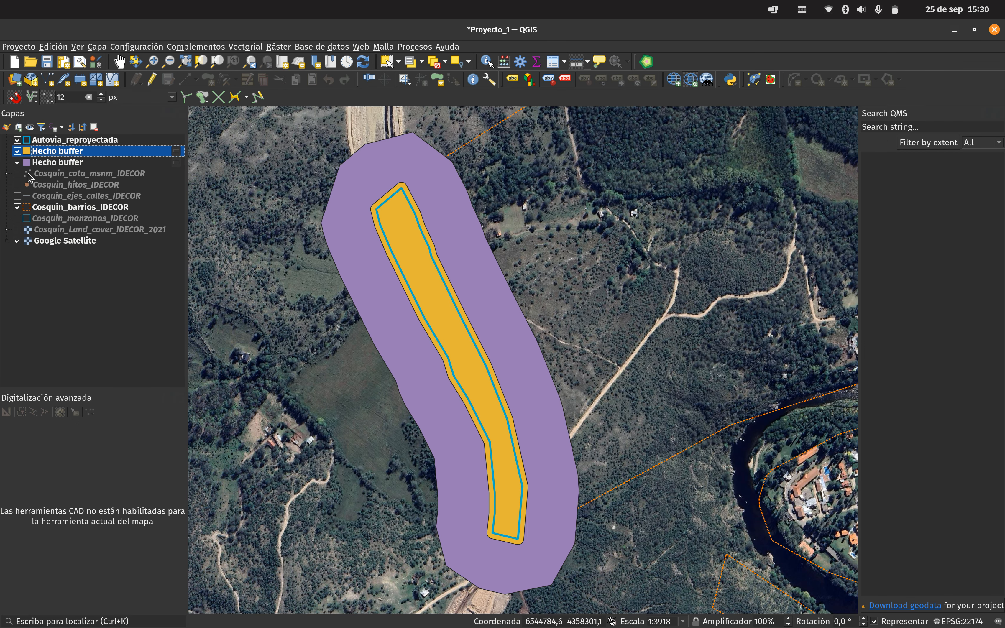
Step: Hide the purple 100 m buffer layer and inspect the 10 m buffer around the Autovia polygon
left_click(17, 151)
left_click(18, 151)
left_click(18, 162)
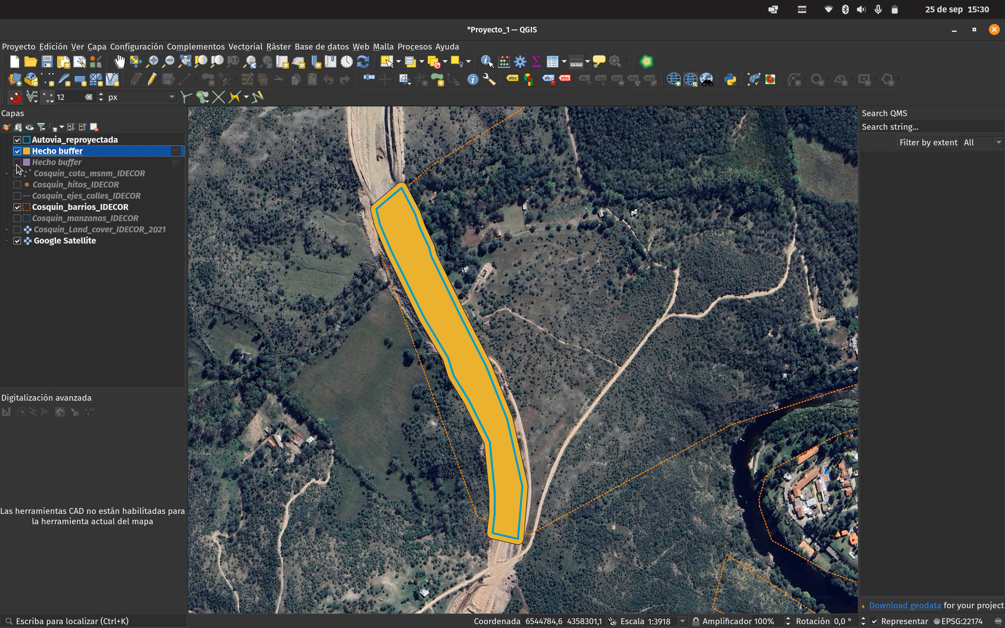
scroll(427, 233, "up", 2)
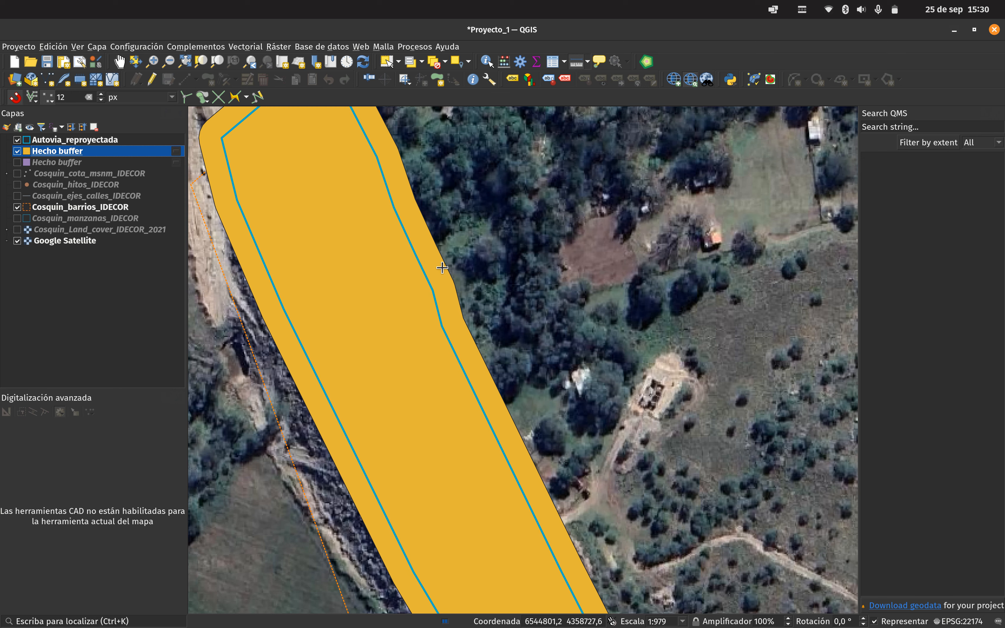
scroll(442, 267, "up", 1)
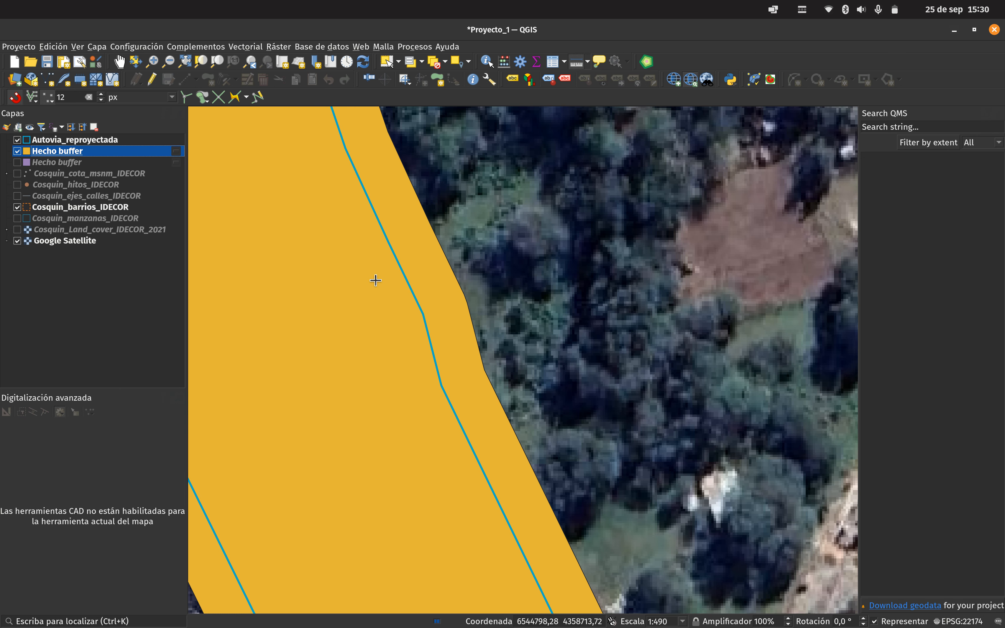
scroll(378, 395, "down", 2)
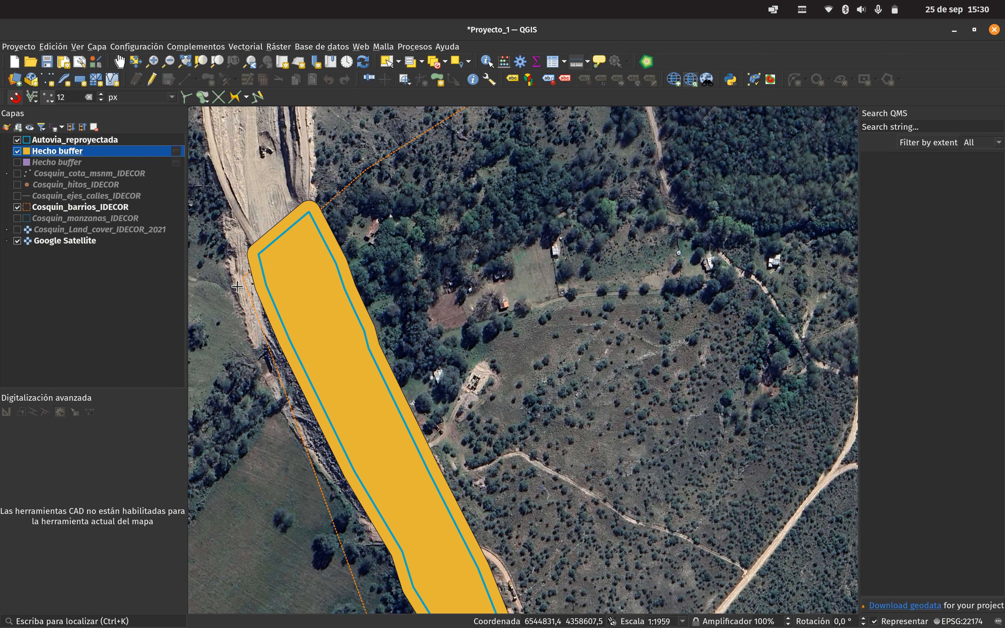
scroll(381, 287, "down", 1)
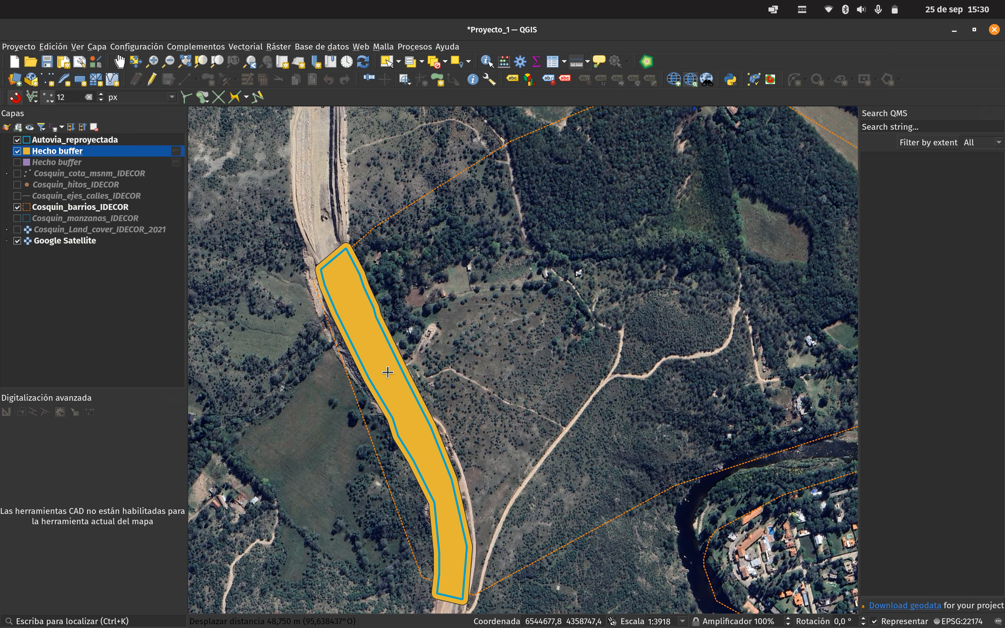
left_click_drag(388, 372, 414, 360)
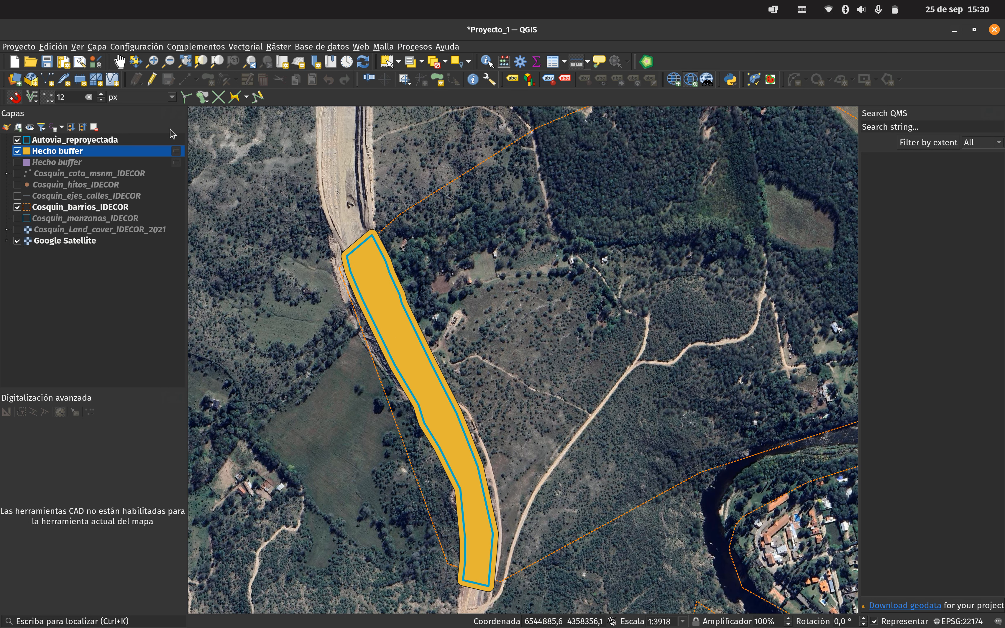
Step: Buffer the yellow 10 m buffer layer by another 10 metres with 5 segments, output to a temporary layer
left_click(245, 46)
mouse_move(372, 141)
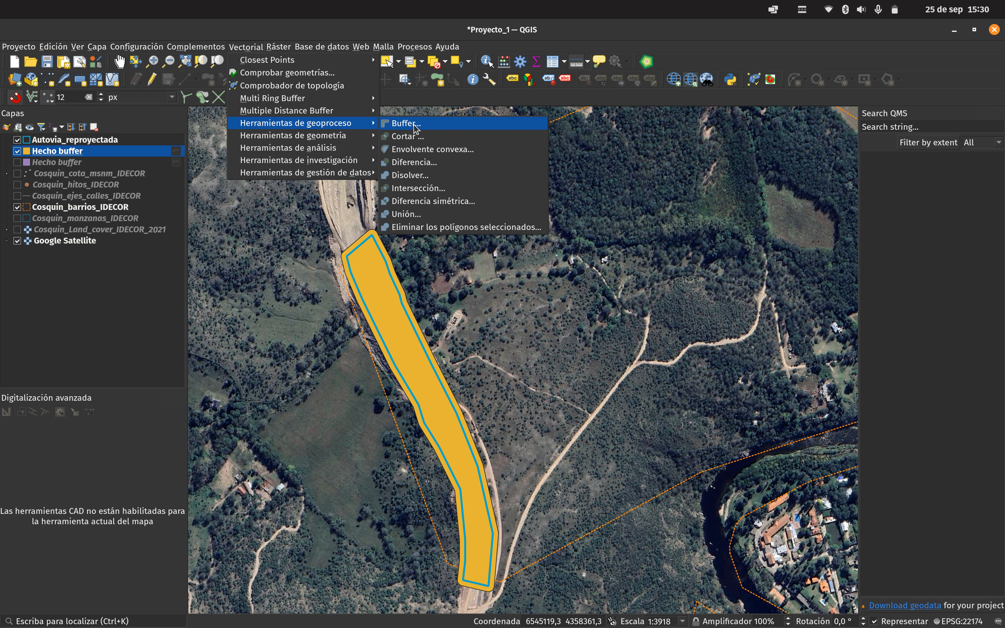
left_click(416, 128)
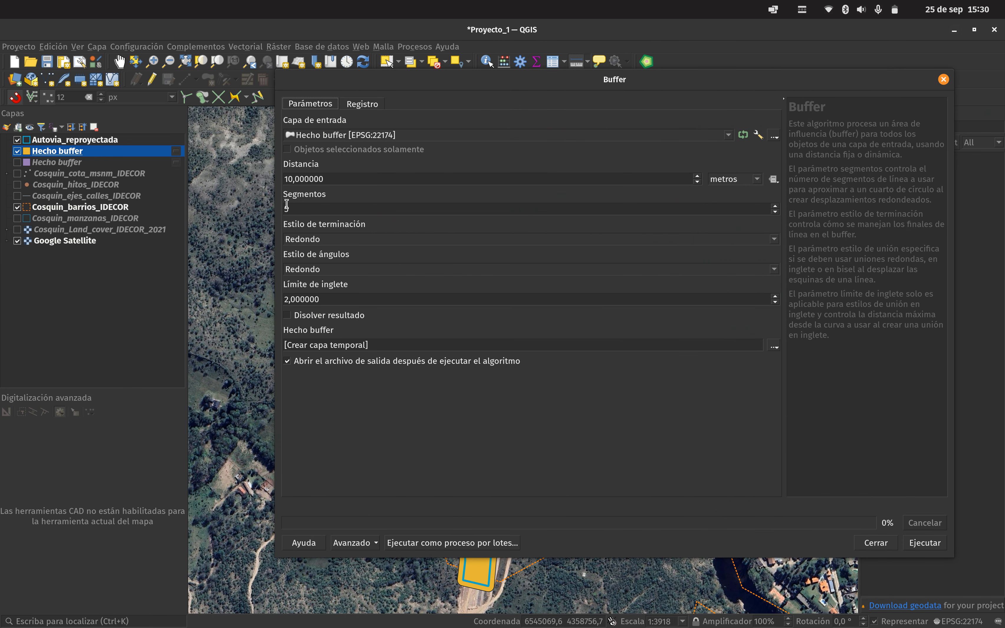
left_click(358, 135)
left_click(358, 136)
left_click_drag(296, 210, 287, 209)
left_click(912, 544)
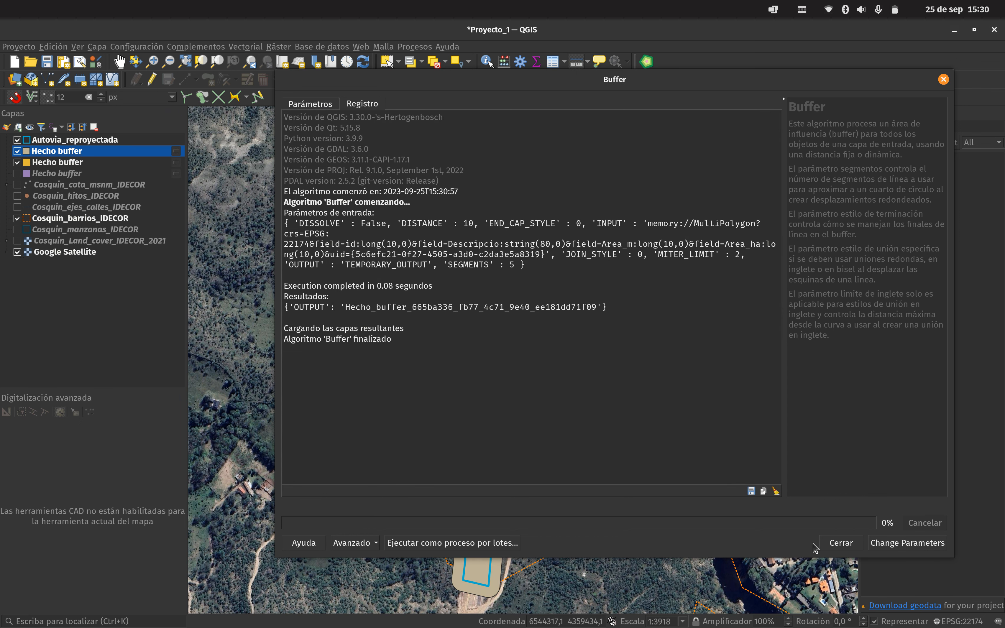
left_click(944, 79)
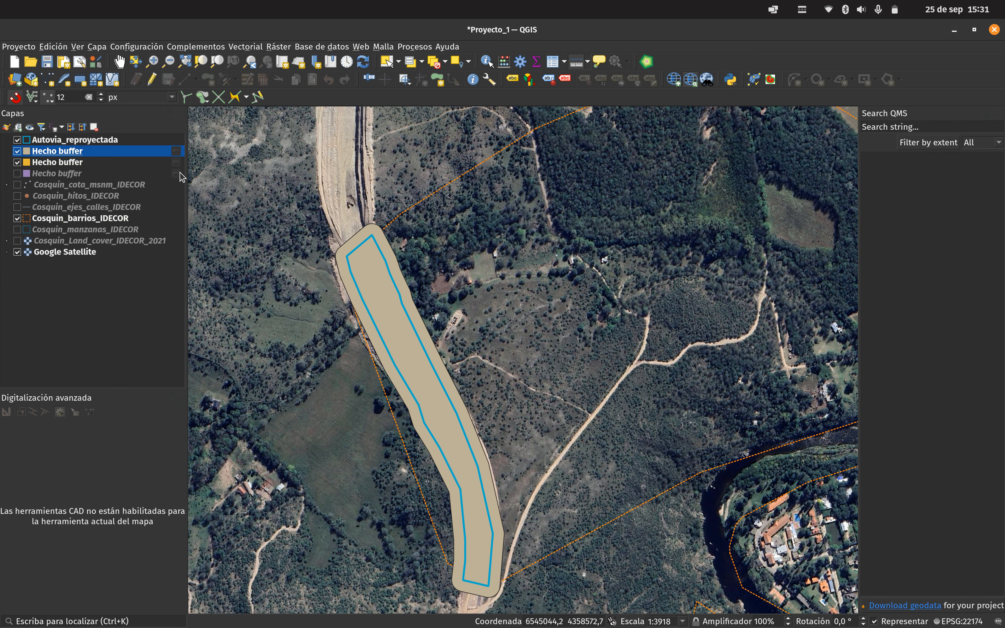
Step: Reorder the buffers below Autovia_reproyectada as purple, yellow, beige, and inspect the nested 10 m rings on the map
left_click_drag(70, 163, 73, 152)
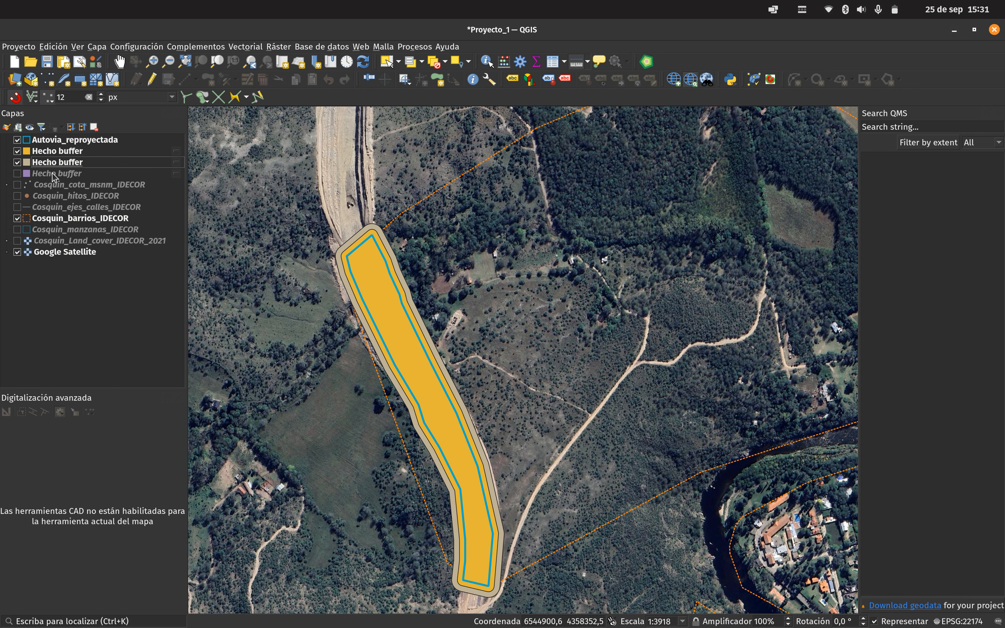
left_click_drag(55, 174, 69, 148)
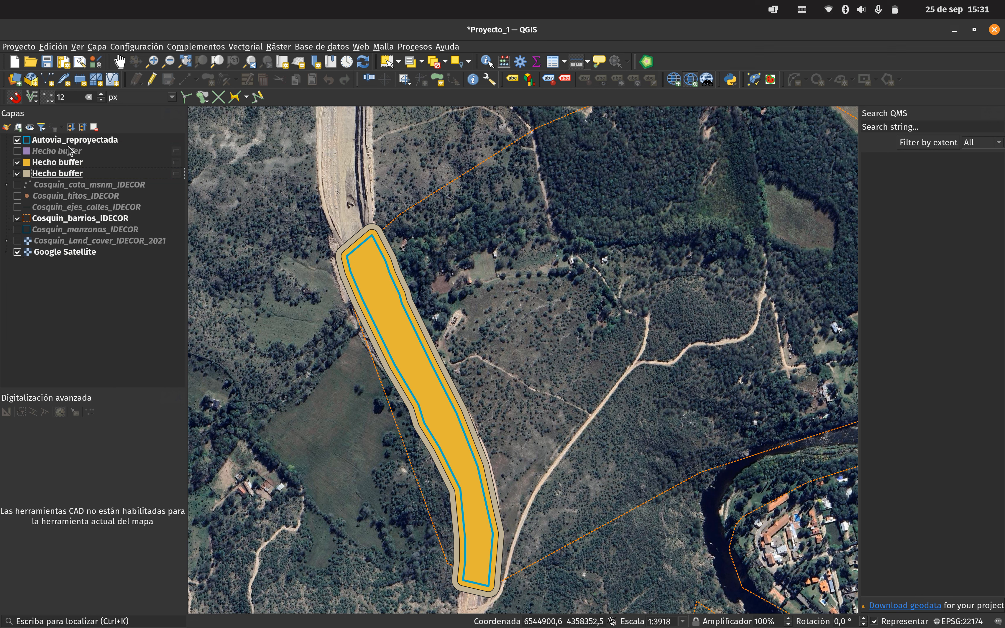
scroll(375, 322, "up", 1)
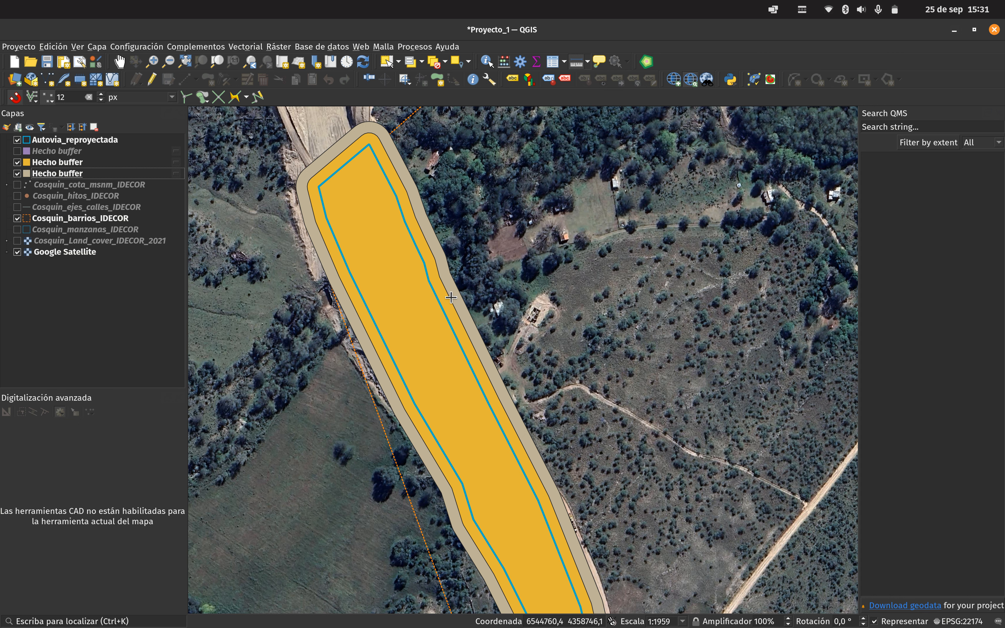
scroll(451, 297, "up", 1)
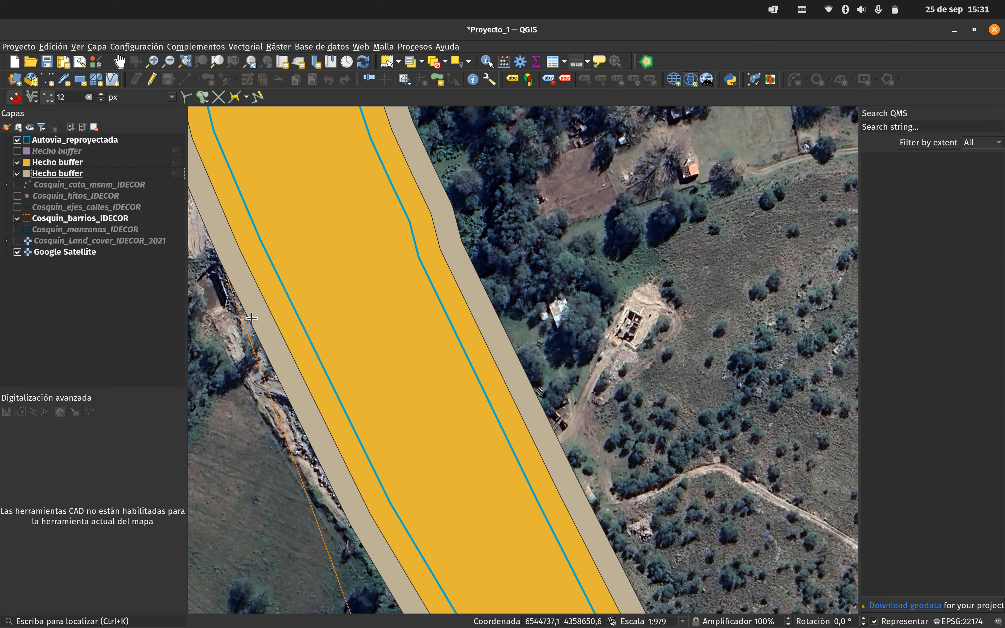
scroll(504, 374, "down", 1)
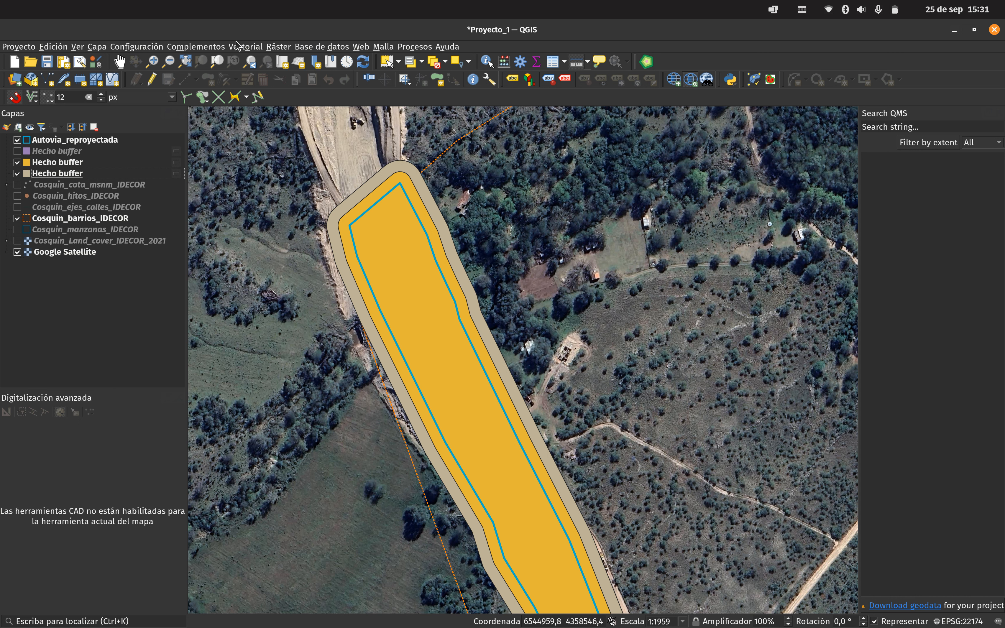
Step: Create a Multi-distance Buffer of Autovia_reproyectada with 2 zones, zone width 100 and start distance 0, output to a layer named buffer
left_click(244, 47)
mouse_move(277, 51)
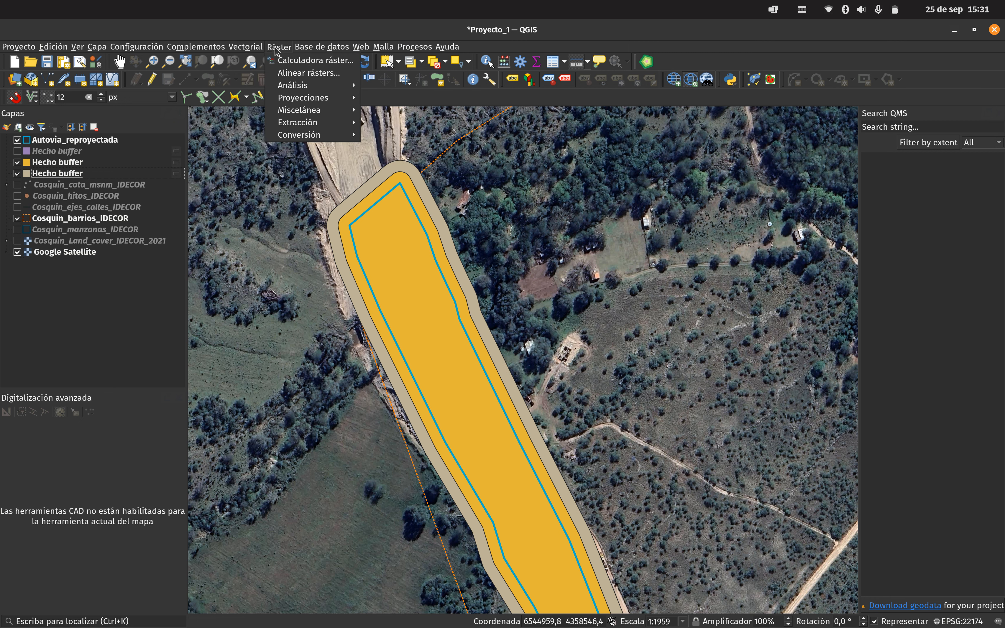
mouse_move(246, 47)
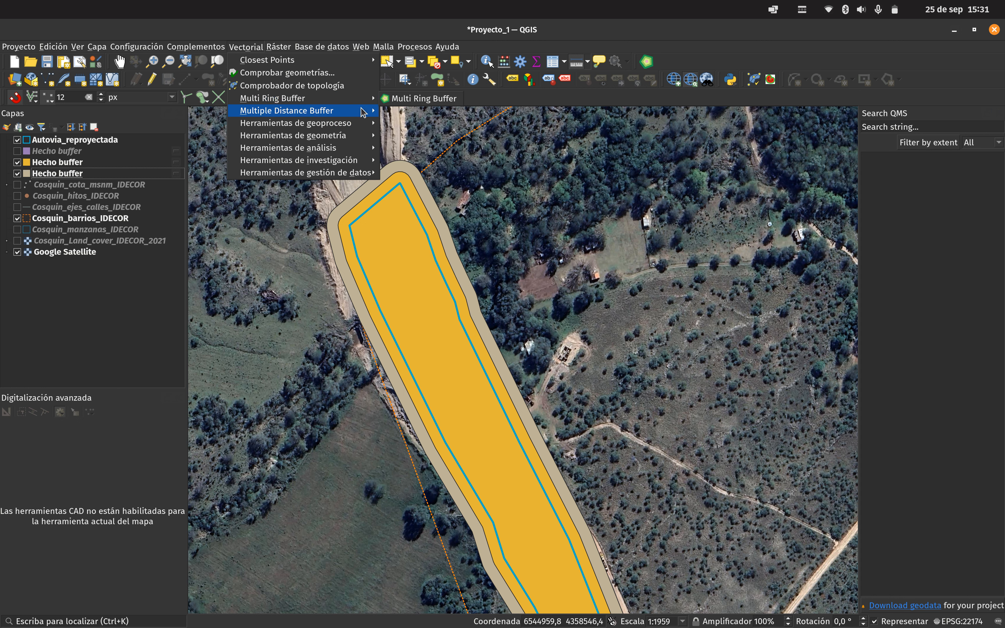
mouse_move(363, 113)
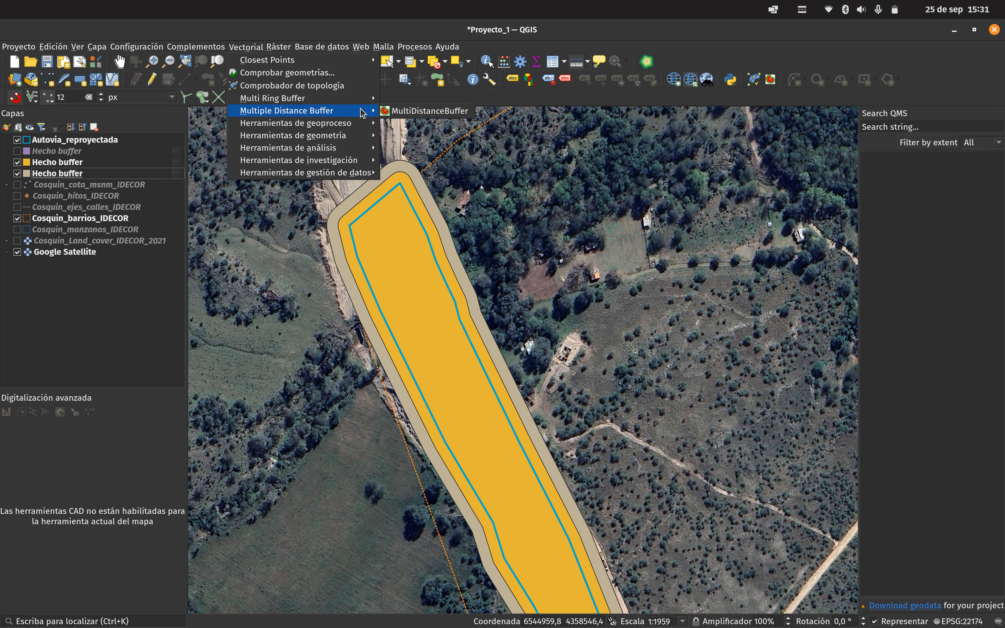
left_click(444, 112)
left_click_drag(525, 191, 643, 172)
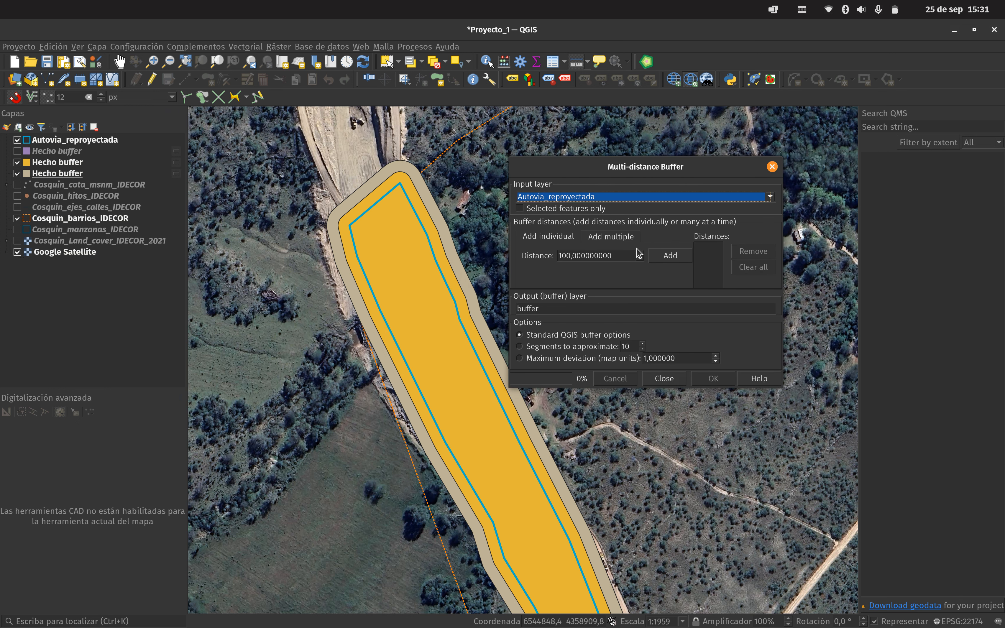
left_click(622, 237)
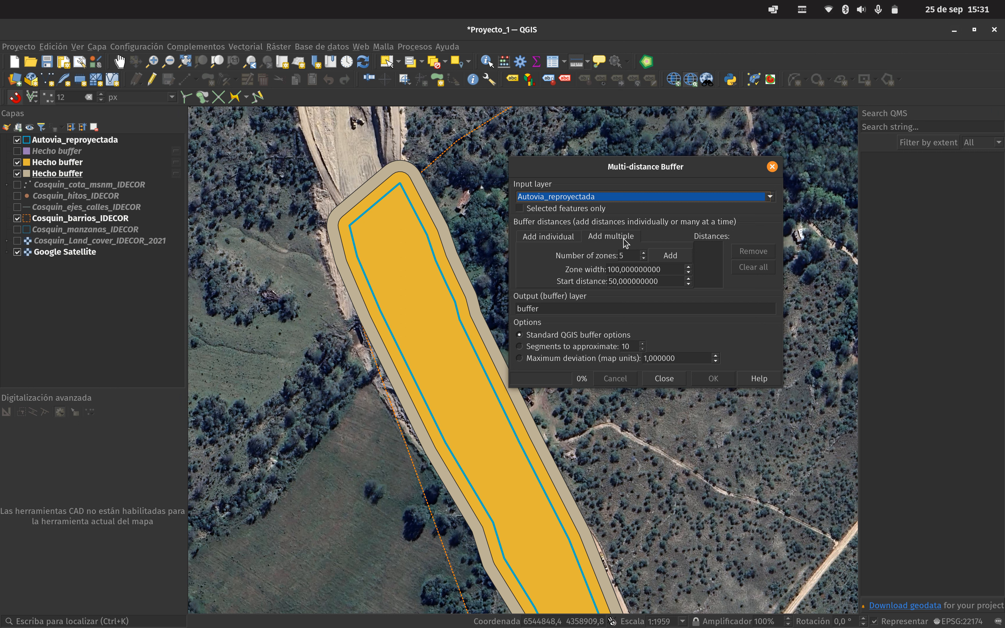
left_click(645, 259)
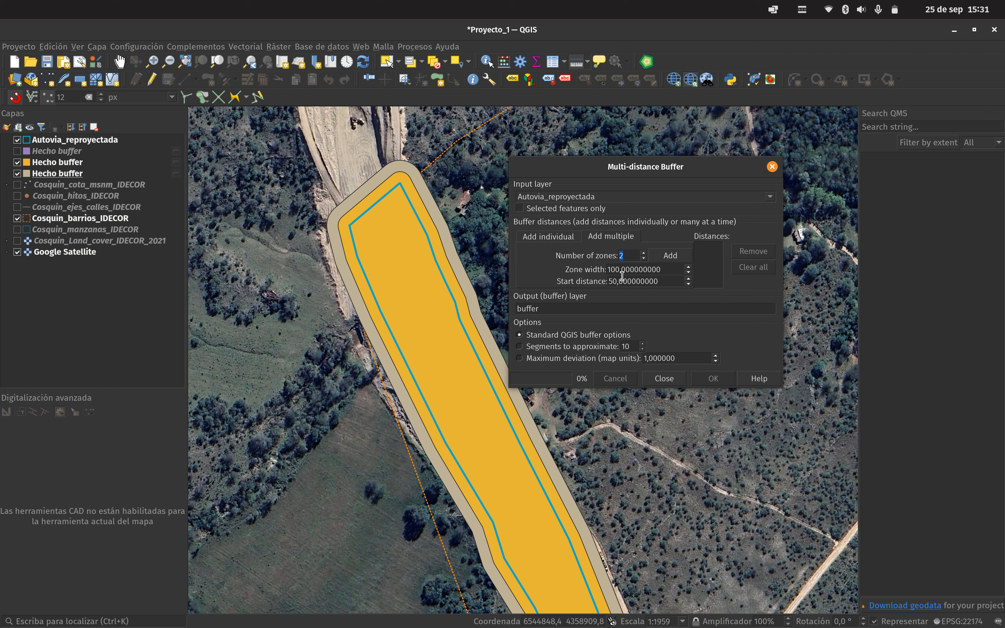
left_click_drag(667, 281, 589, 288)
type("0")
left_click_drag(540, 389, 539, 428)
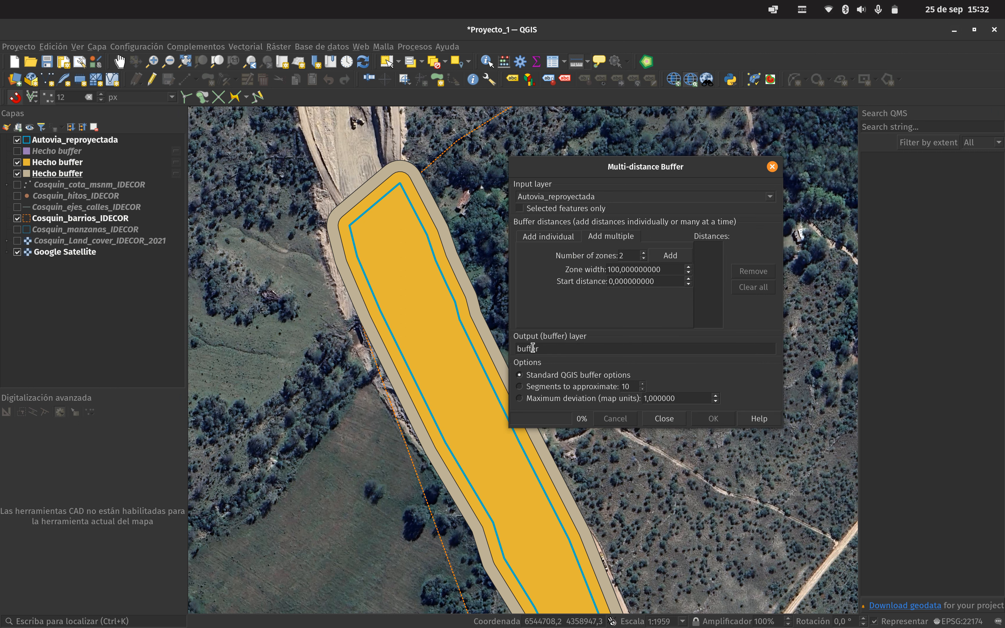
left_click(713, 419)
left_click(664, 419)
Step: Hide the yellow and beige Hecho buffer layers and inspect the full extent of the multi-distance rings around the Autovia polygon
left_click(17, 162)
left_click(17, 184)
scroll(376, 282, "down", 1)
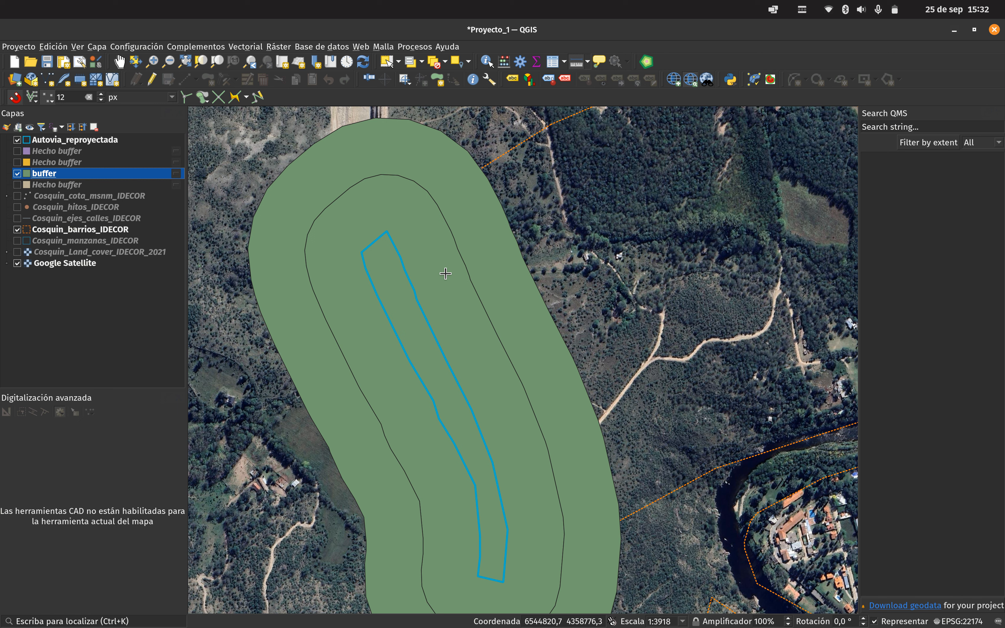
left_click_drag(478, 277, 475, 145)
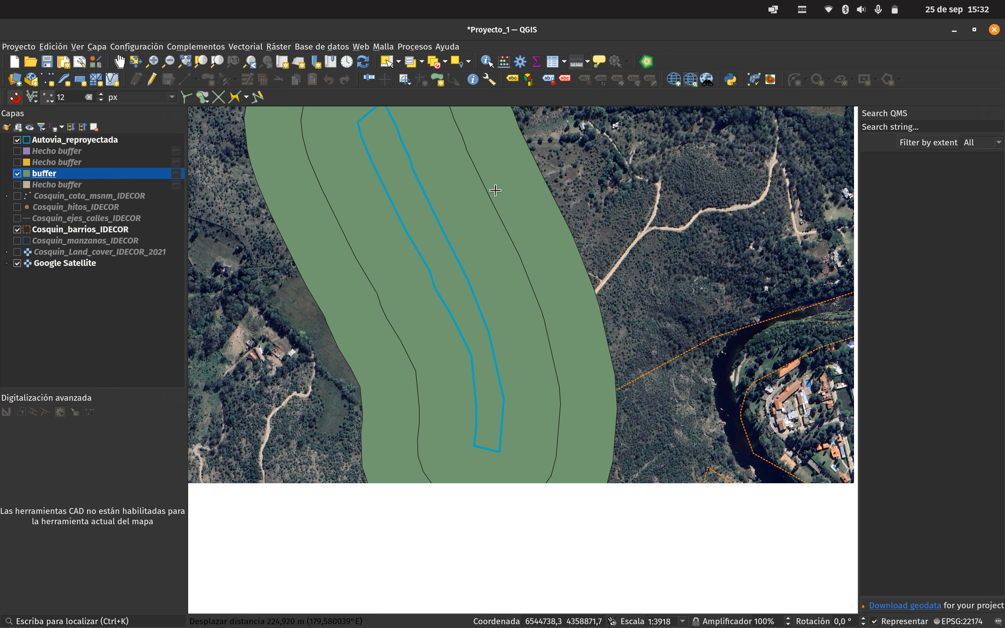
left_click_drag(564, 401, 515, 427)
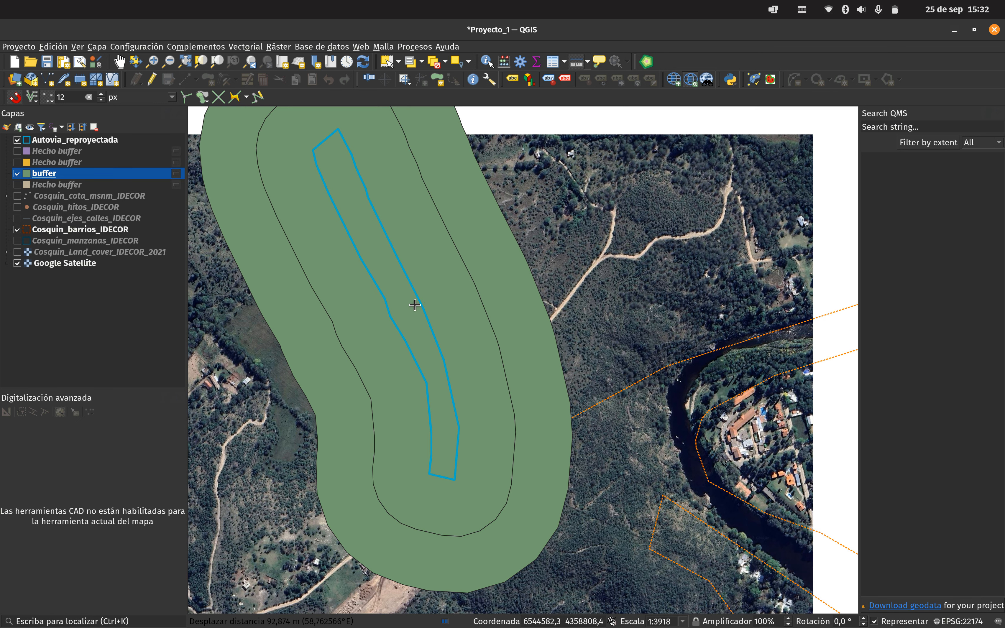
left_click_drag(413, 291, 429, 351)
scroll(429, 352, "down", 1)
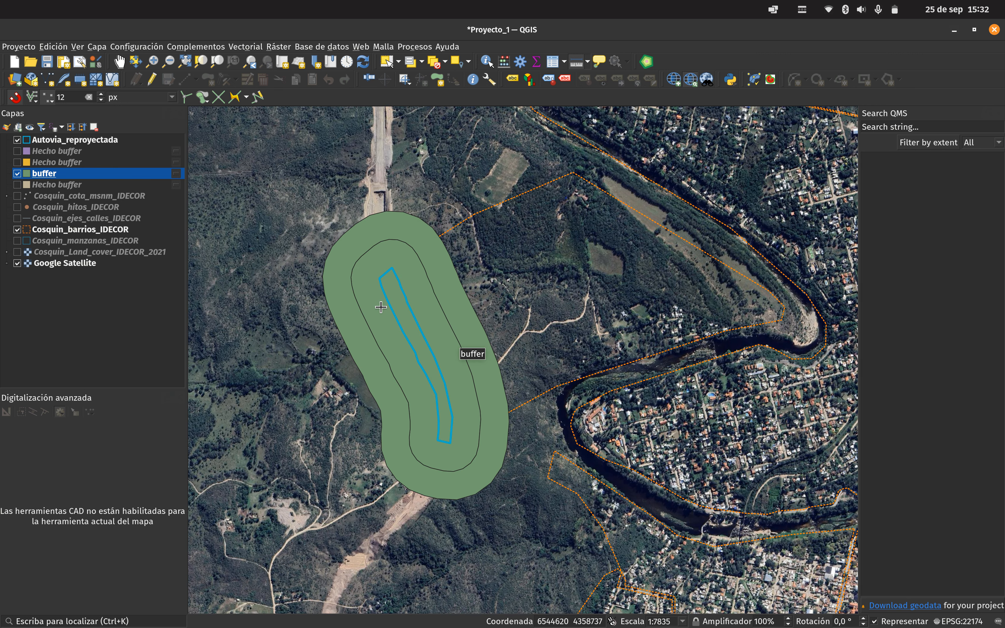
Step: Examine the buffer layer's attribute table, selecting the 0, 100 and 200 distance records in turn to identify each ring on the map
right_click(37, 173)
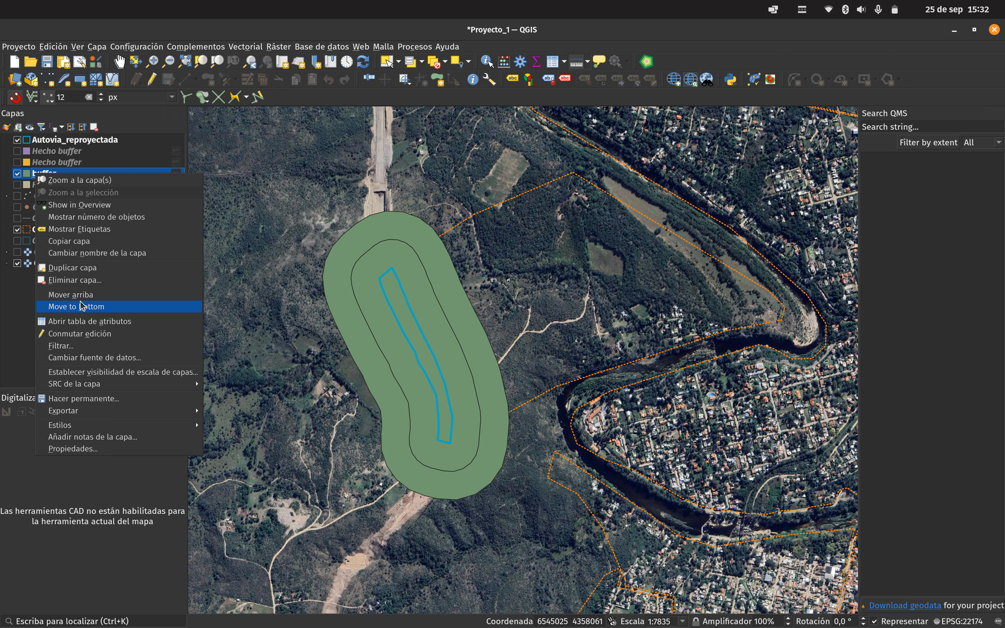
left_click(85, 321)
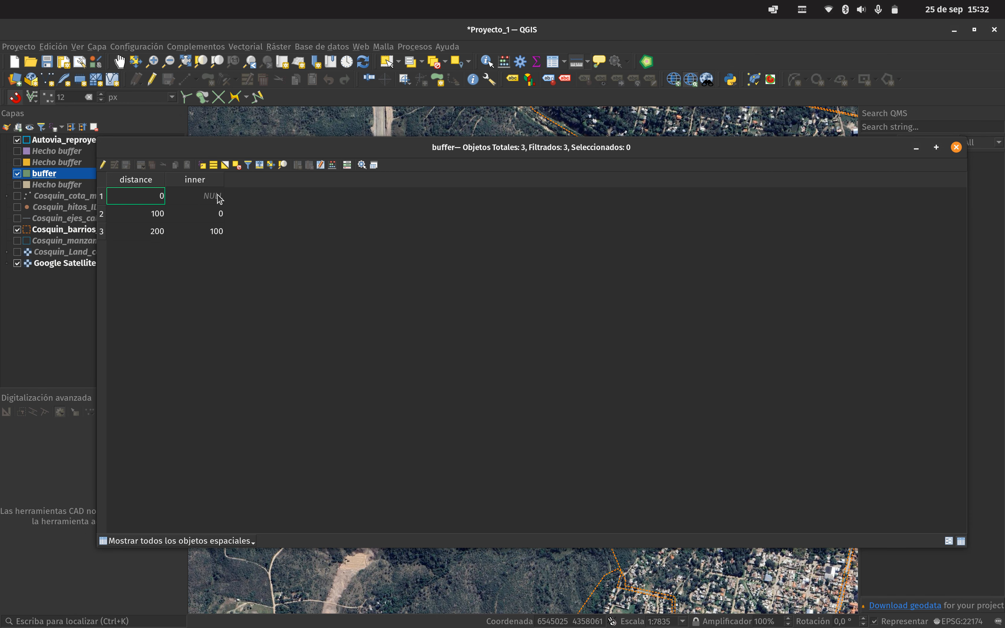
left_click(102, 214)
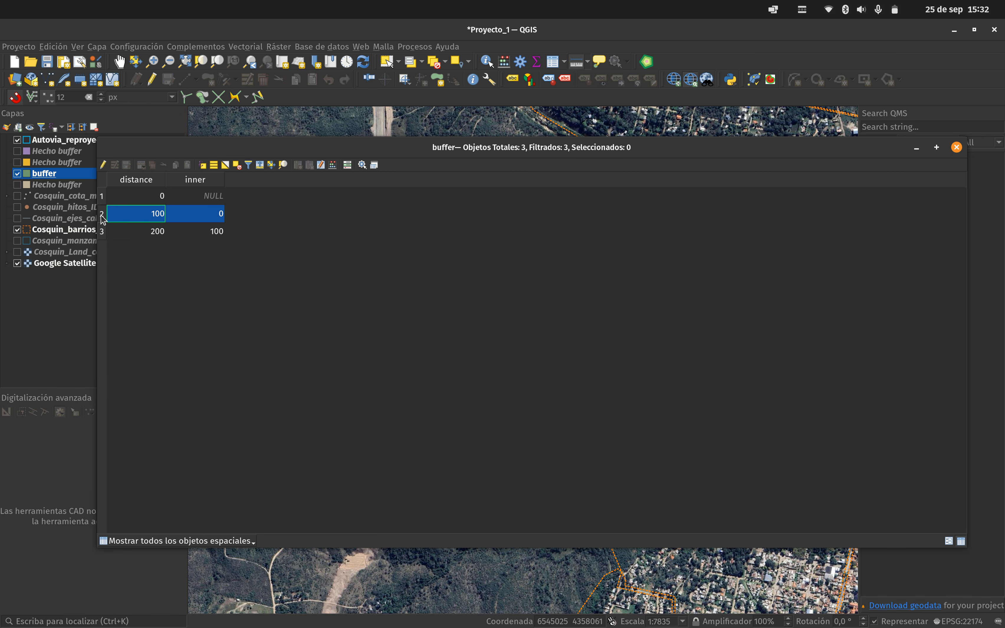
left_click_drag(265, 165, 292, 370)
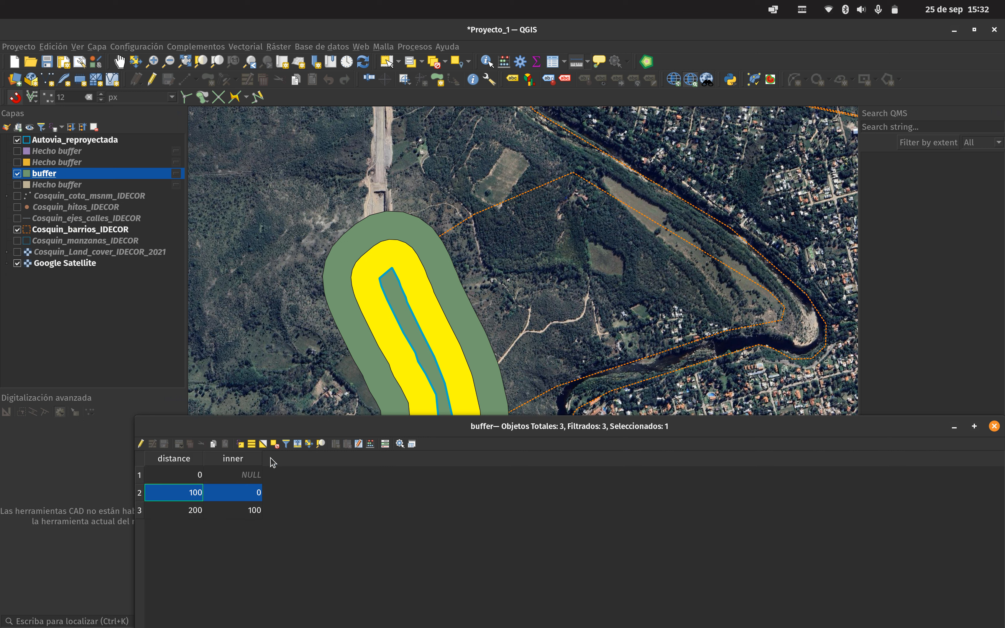
left_click(141, 512)
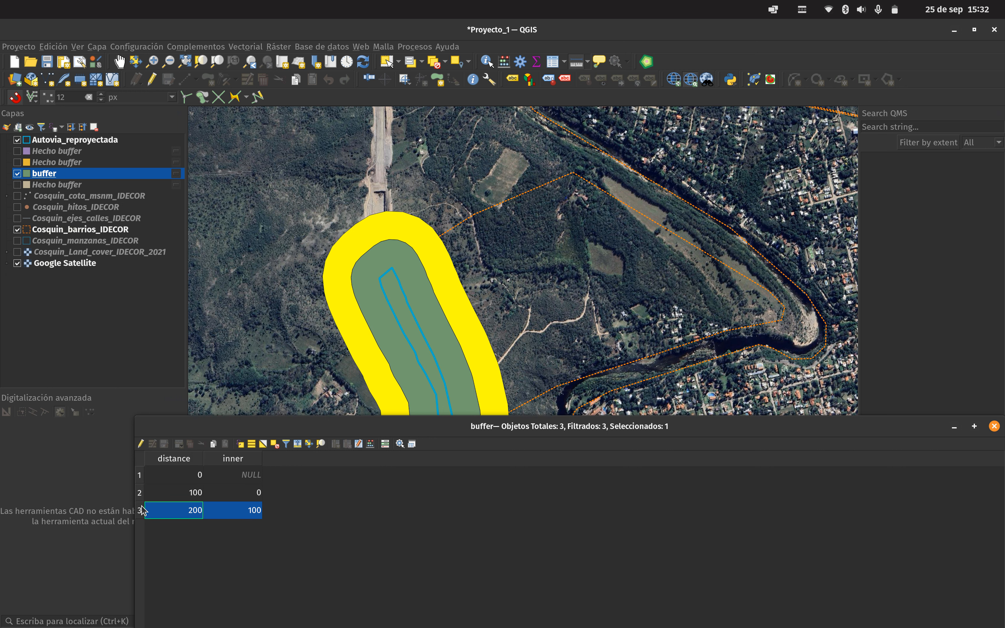
left_click(141, 476)
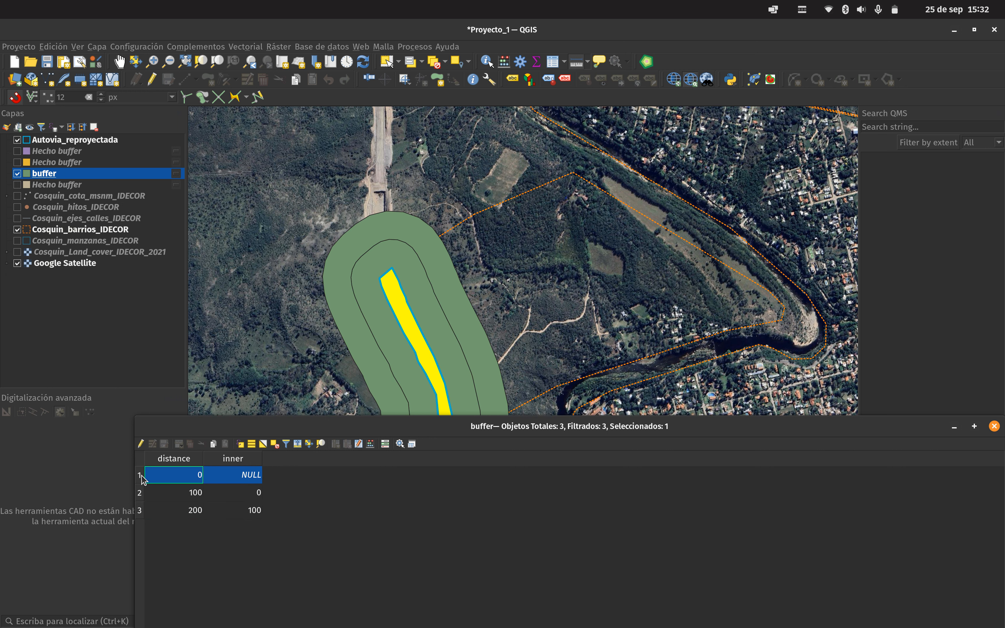
left_click(141, 493)
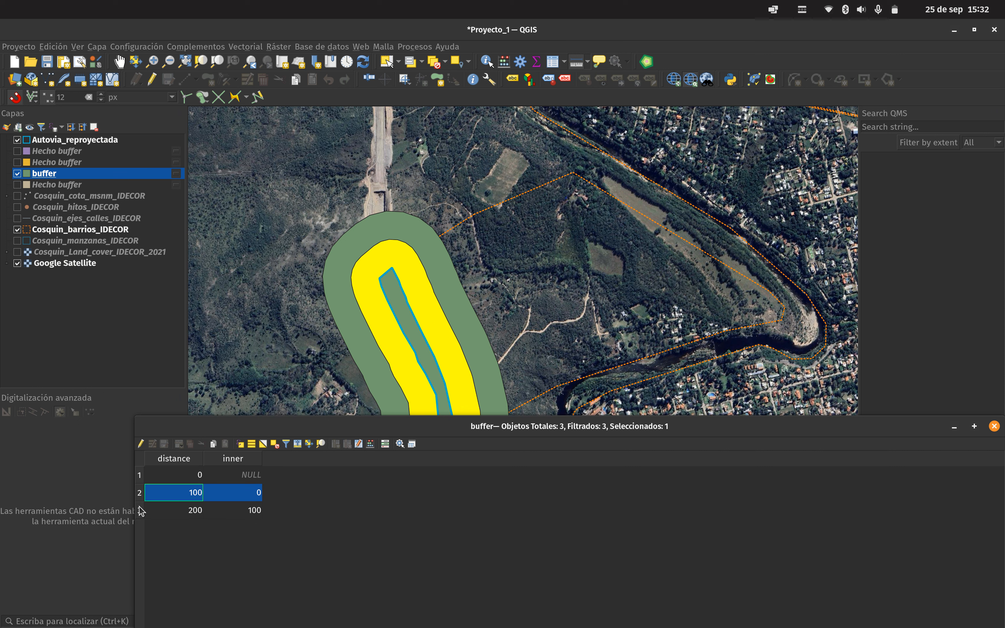
left_click(140, 512)
left_click_drag(525, 431, 220, 470)
left_click(688, 468)
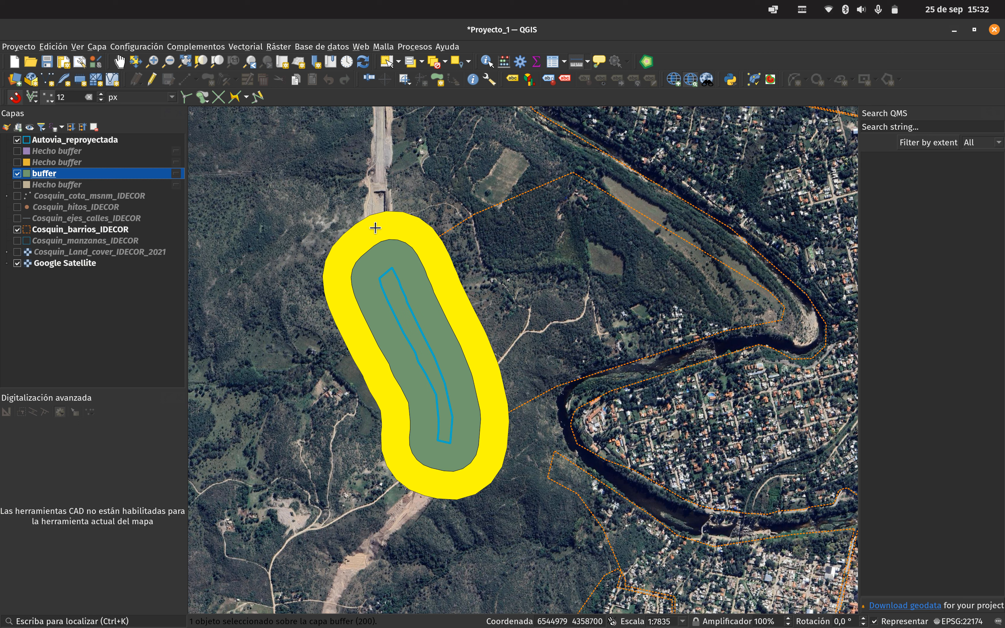
Step: Hide the buffer layer to examine the Autovia polygon over the satellite imagery, and show the buffer again
left_click(17, 173)
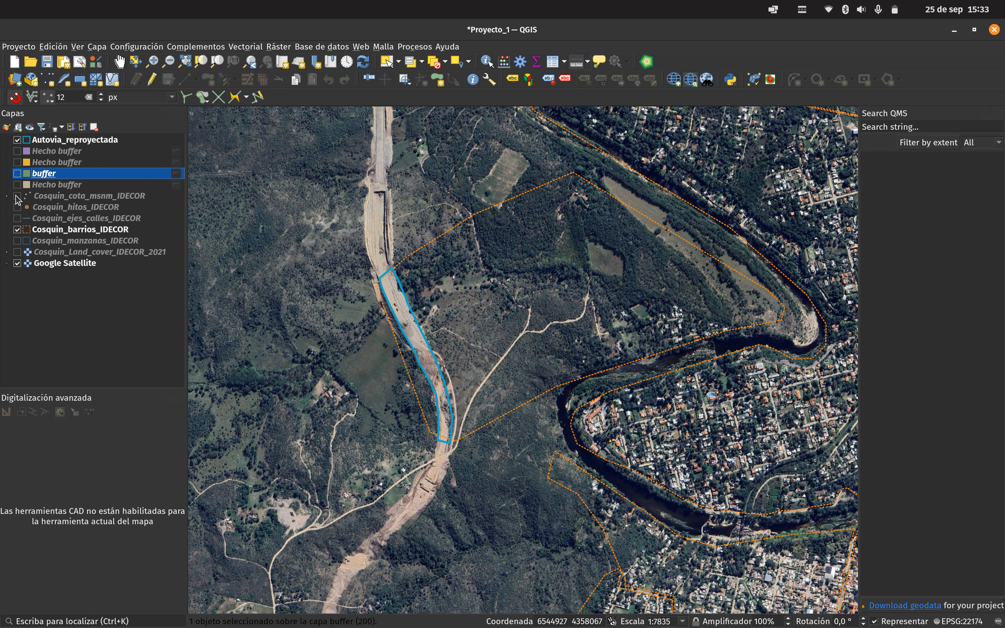
scroll(415, 341, "up", 1)
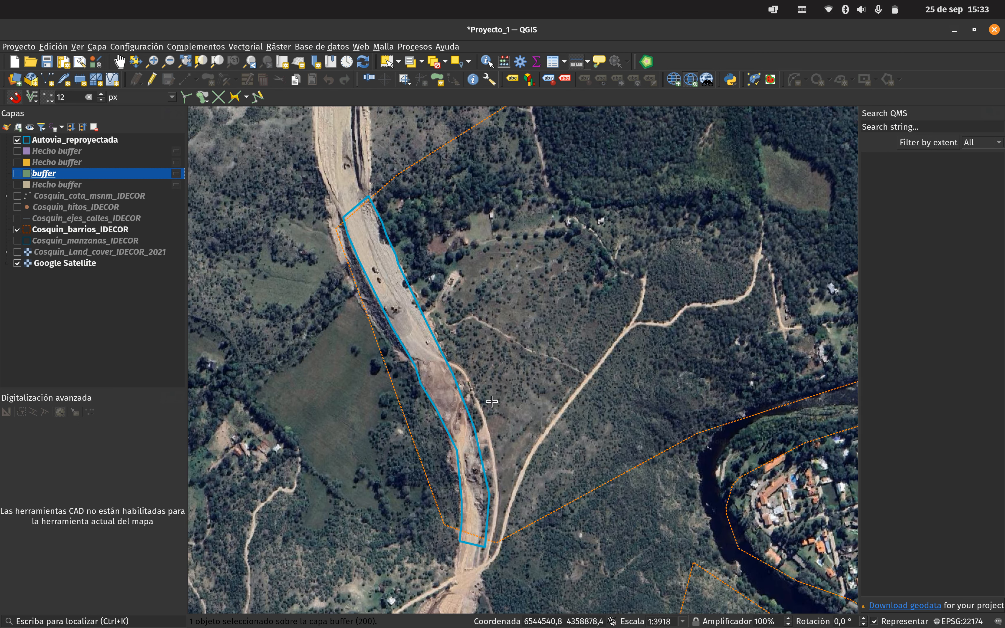
left_click(17, 184)
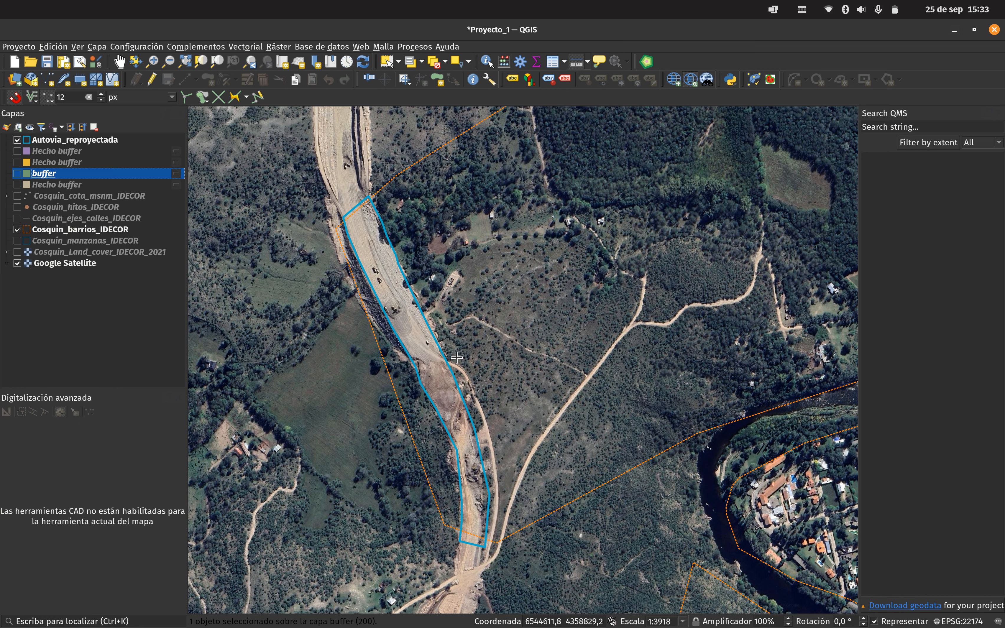
left_click(16, 174)
Step: Clear the selection of the outer ring in the buffer layer
left_click(616, 273)
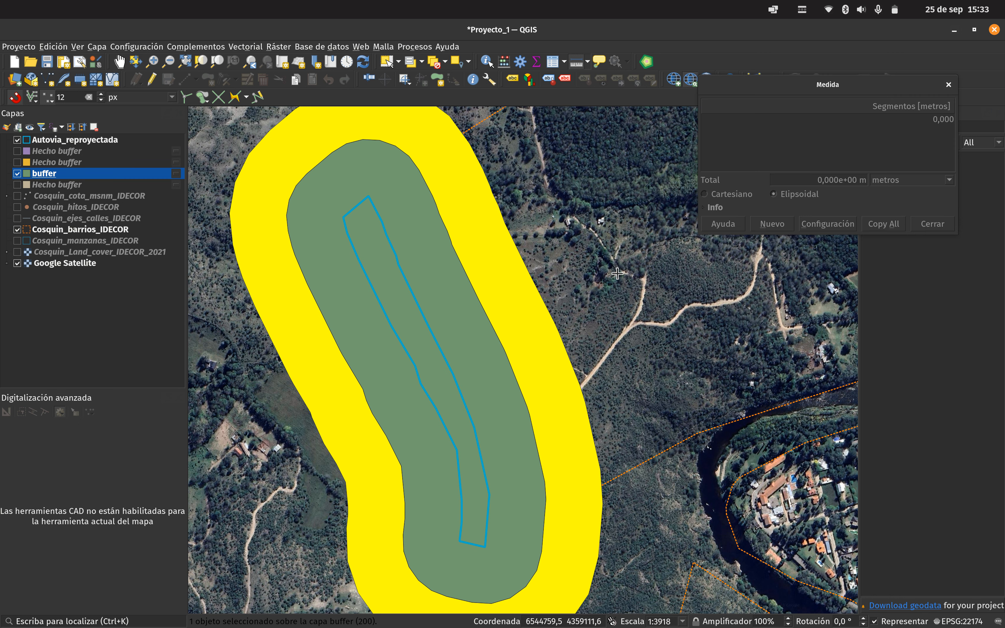
left_click(949, 85)
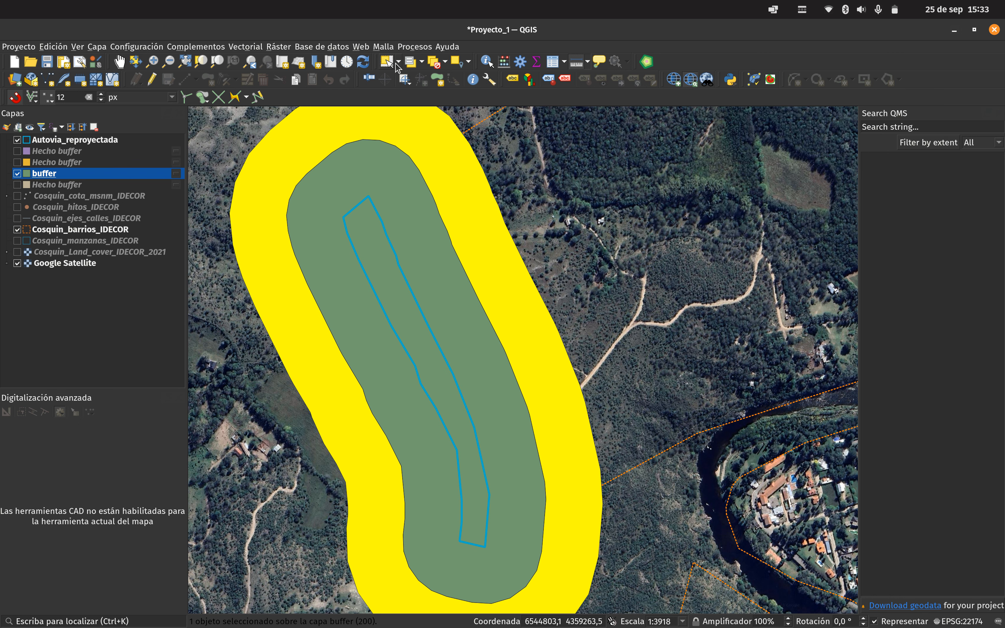
left_click(442, 64)
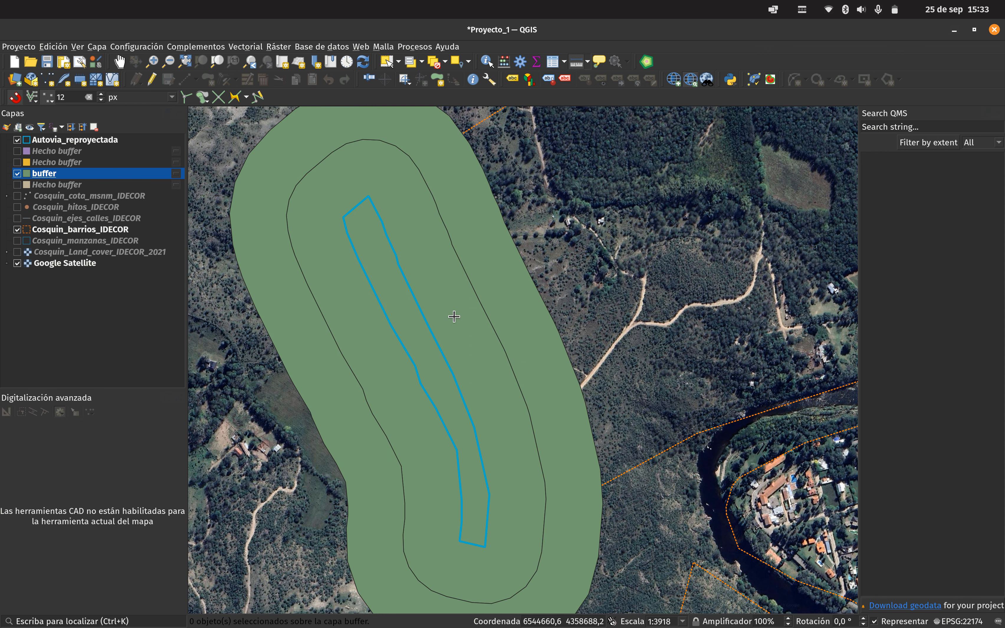
Step: Compare the satellite terrain around the Autovia polygon with the buffer layer hidden and shown, and view both rings in full
left_click(17, 174)
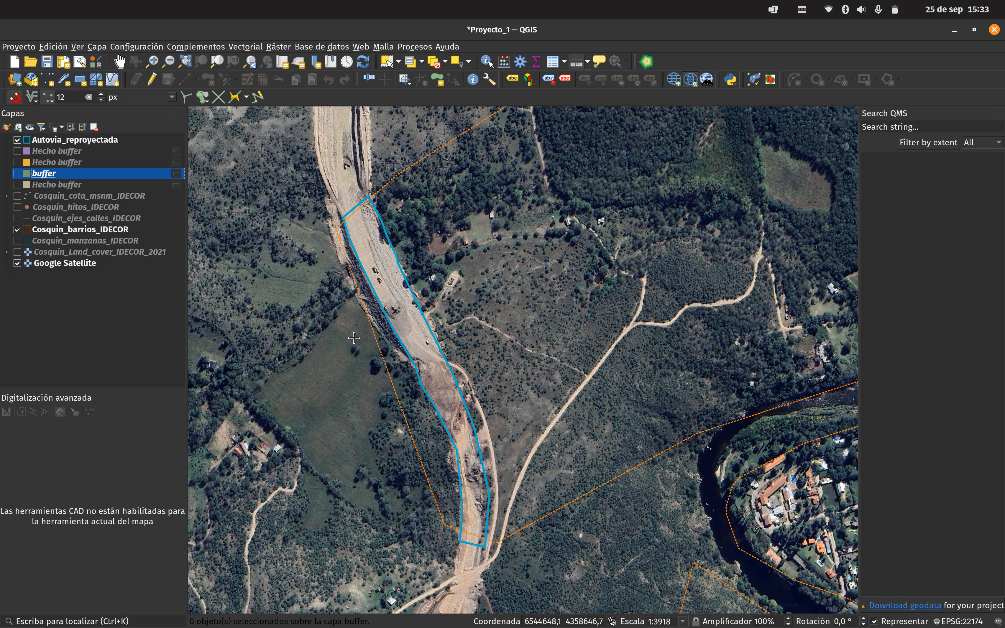
left_click(17, 174)
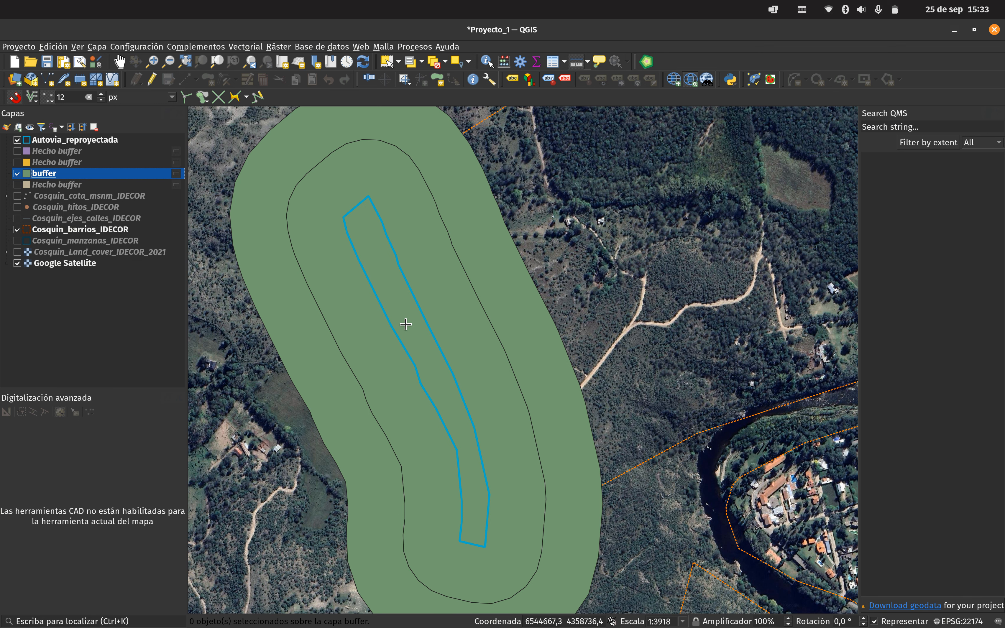
scroll(491, 284, "down", 1)
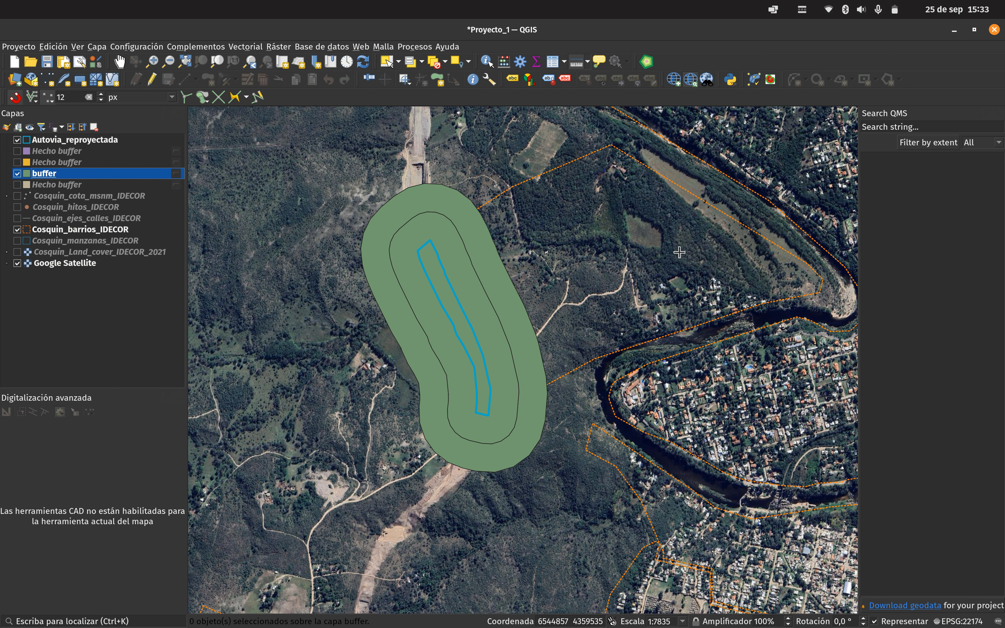
left_click_drag(465, 289, 514, 312)
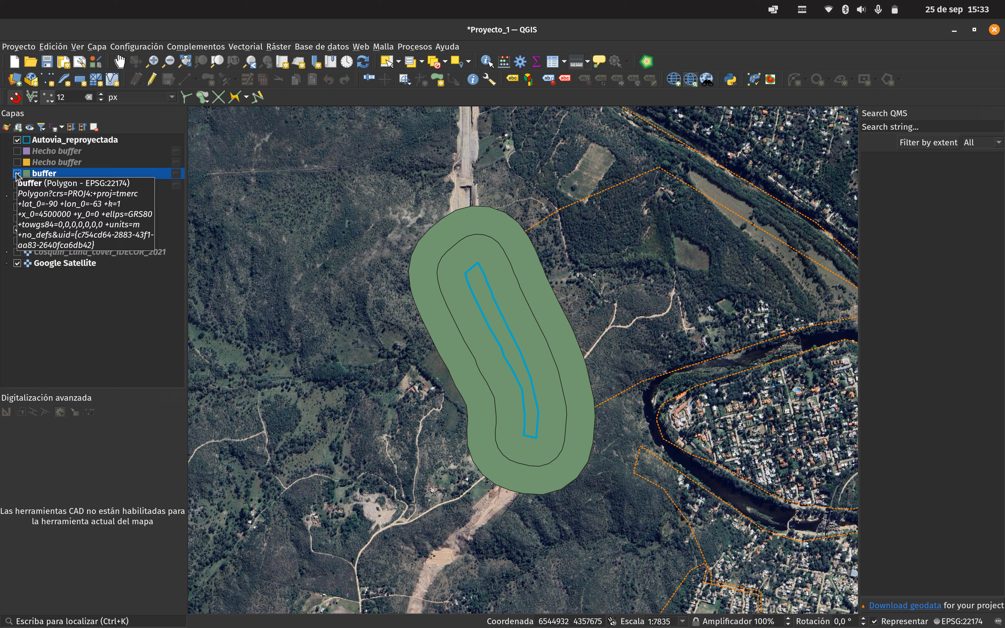
left_click(243, 47)
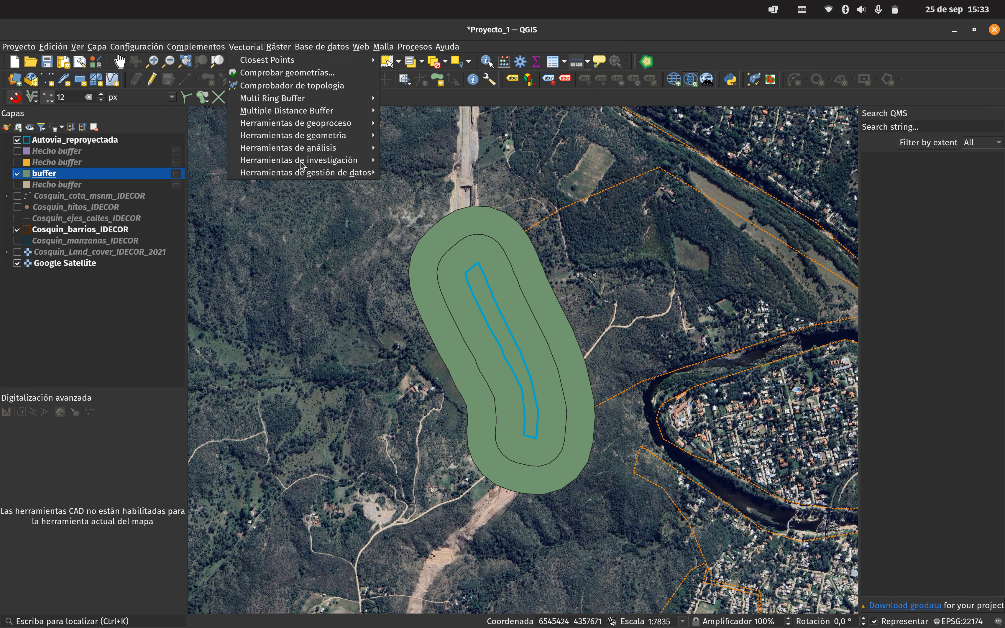
mouse_move(299, 123)
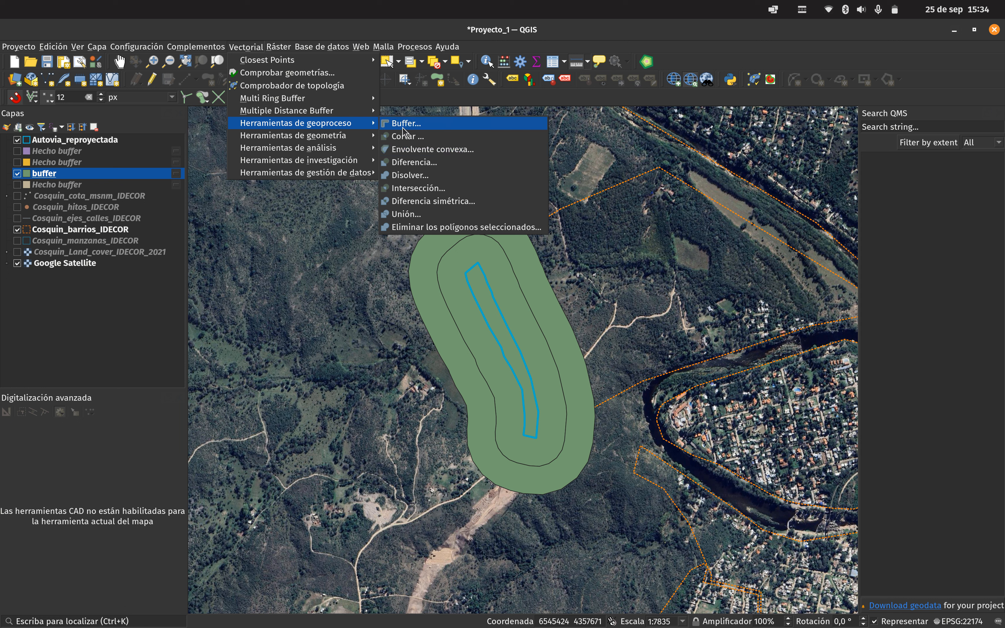
left_click(488, 249)
Step: Hide the buffer layer on the map
left_click(17, 174)
scroll(600, 349, "up", 1)
left_click(245, 47)
left_click(440, 202)
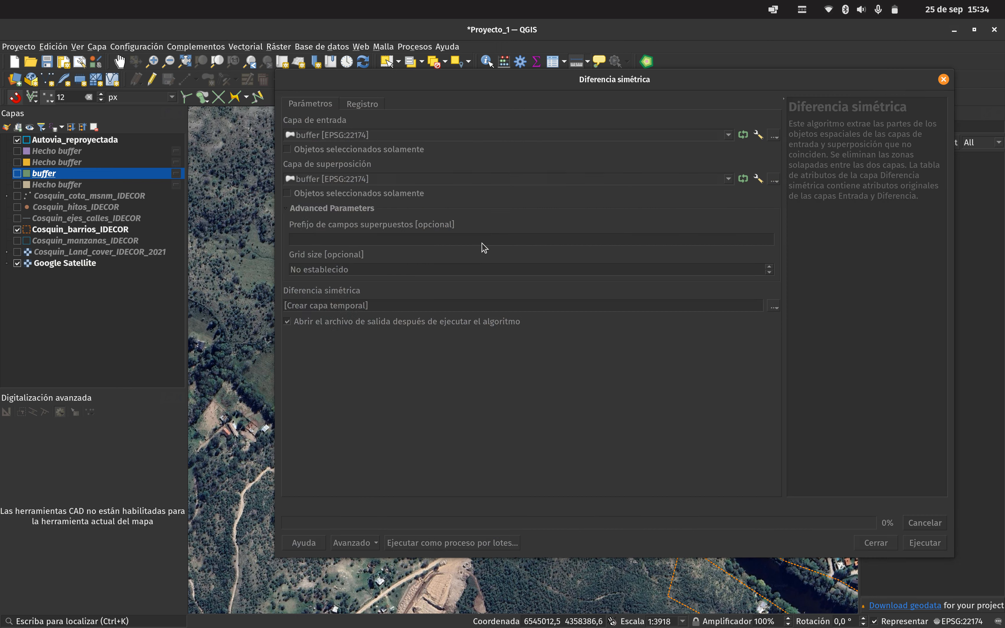
left_click(317, 136)
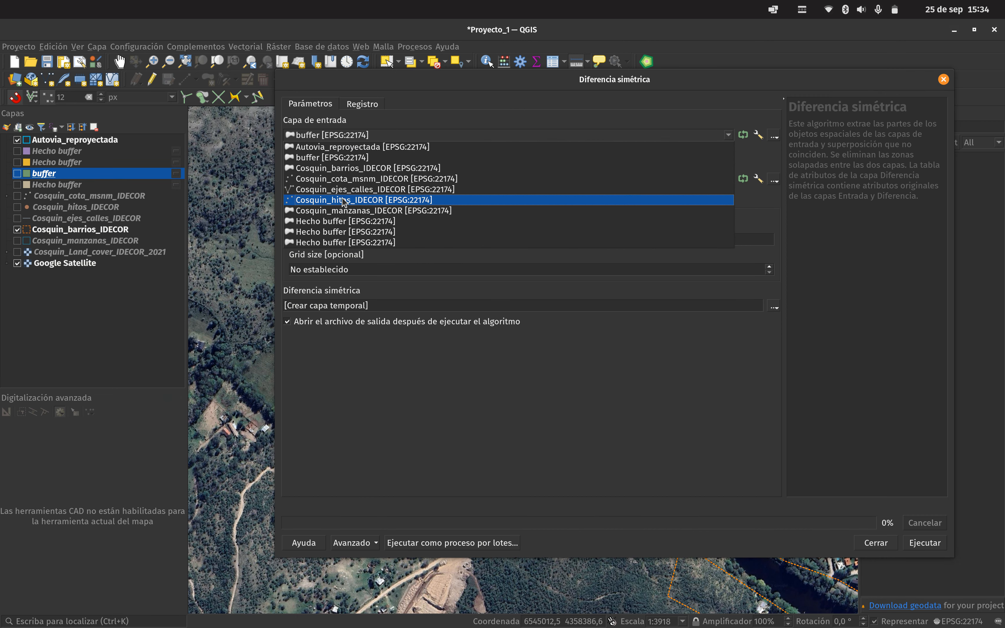
left_click(372, 152)
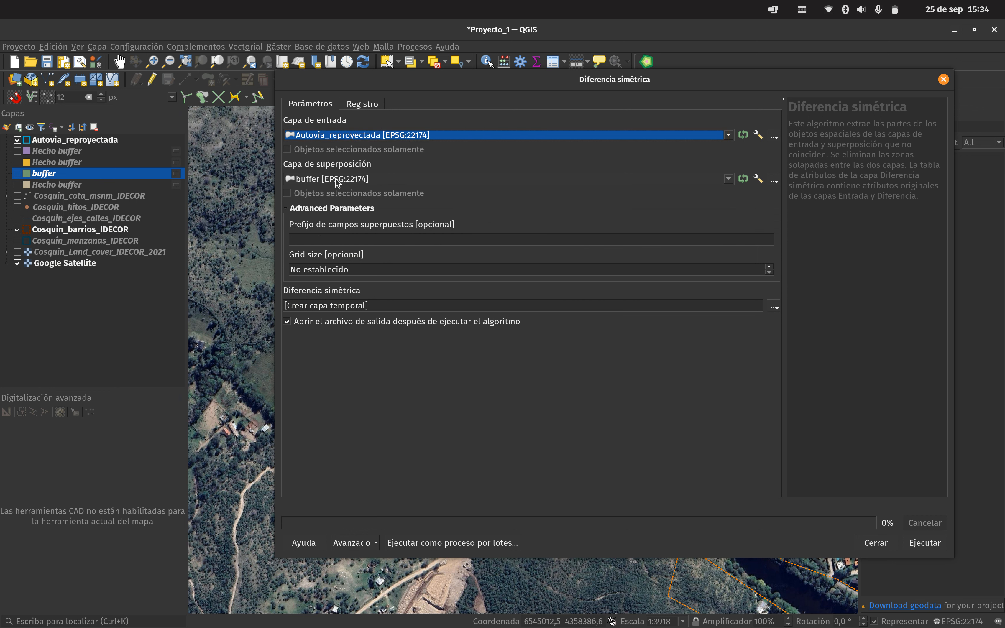
left_click(352, 179)
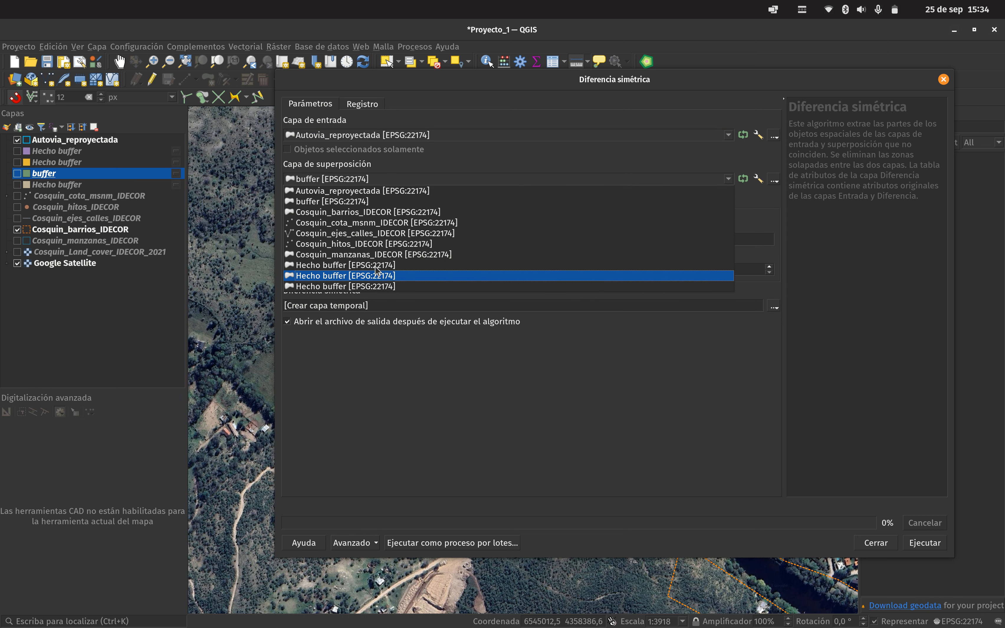
left_click(381, 212)
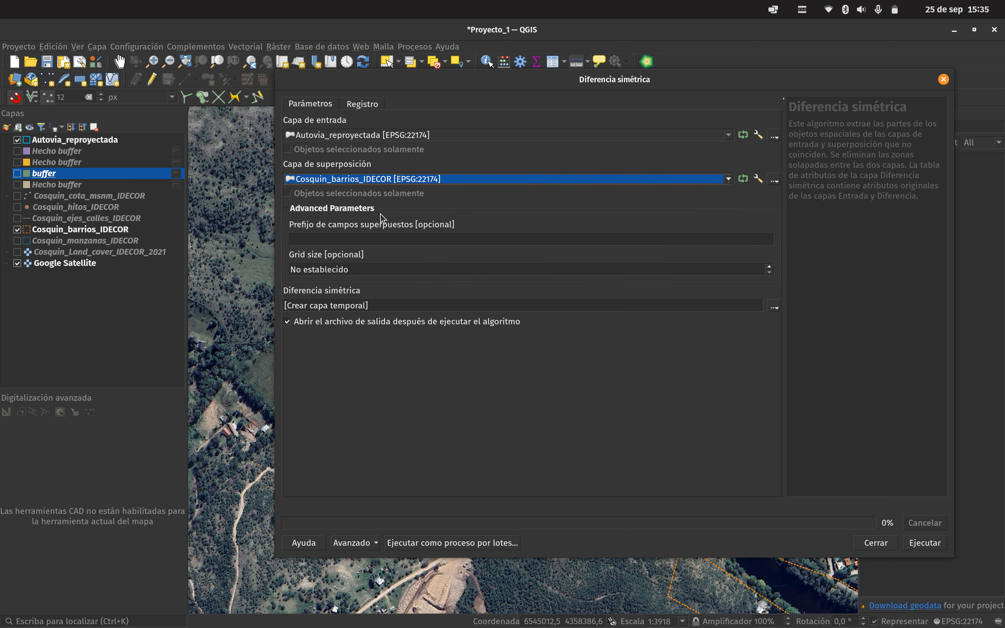
left_click(944, 80)
Step: Select the Las Tunas neighbourhood polygon that the Autovia polygon crosses in the Cosquin_barrios_IDECOR layer
scroll(577, 292, "down", 1)
left_click_drag(626, 270, 500, 329)
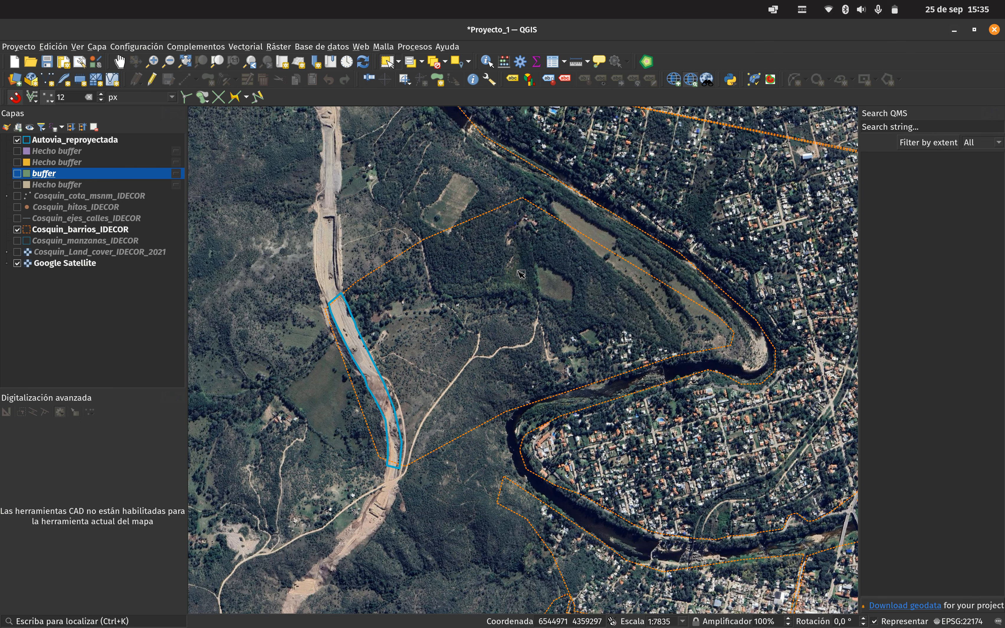
left_click(521, 275)
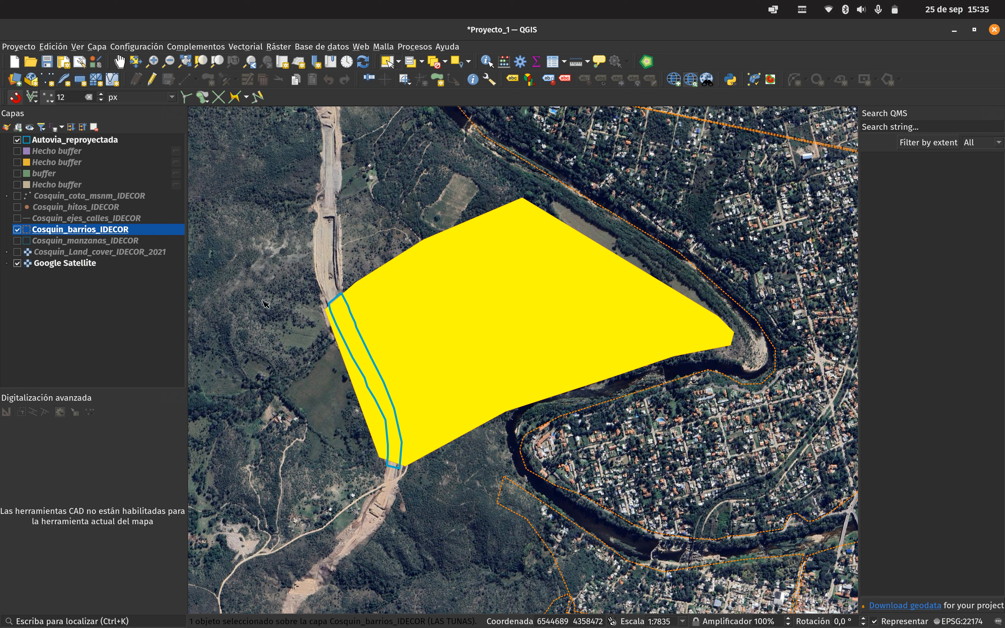
Step: Set up a symmetrical difference with Autovia_reproyectada as the input layer and Cosquin_barrios_IDECOR as the overlay layer
left_click(246, 47)
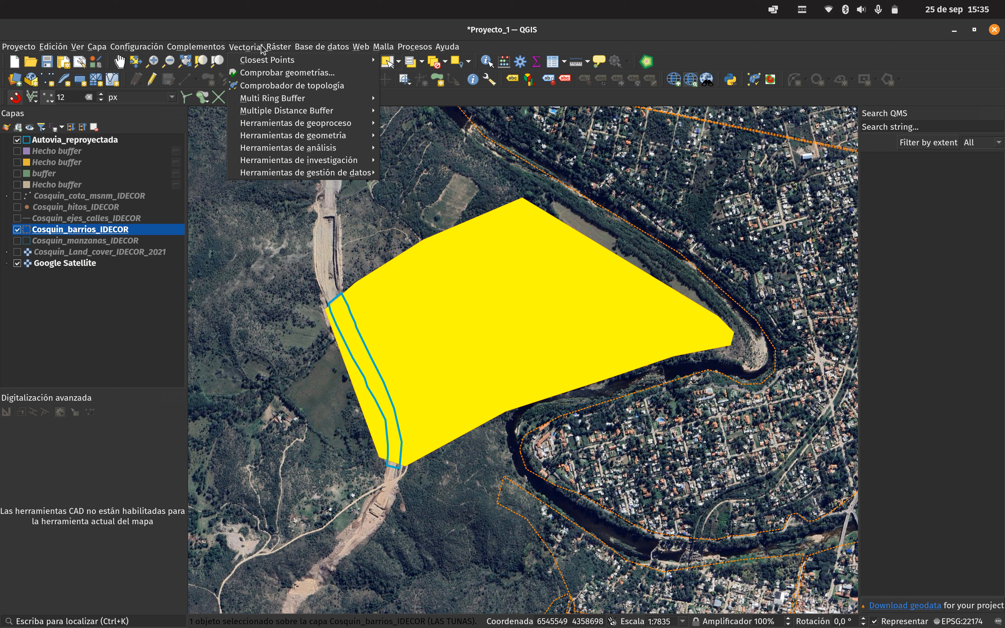
mouse_move(303, 124)
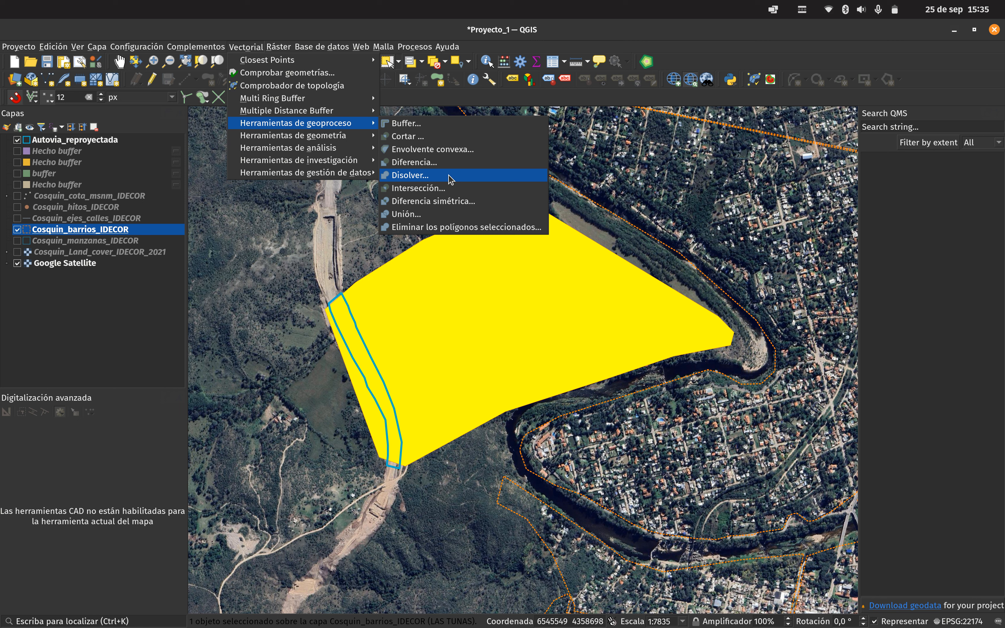
left_click(450, 202)
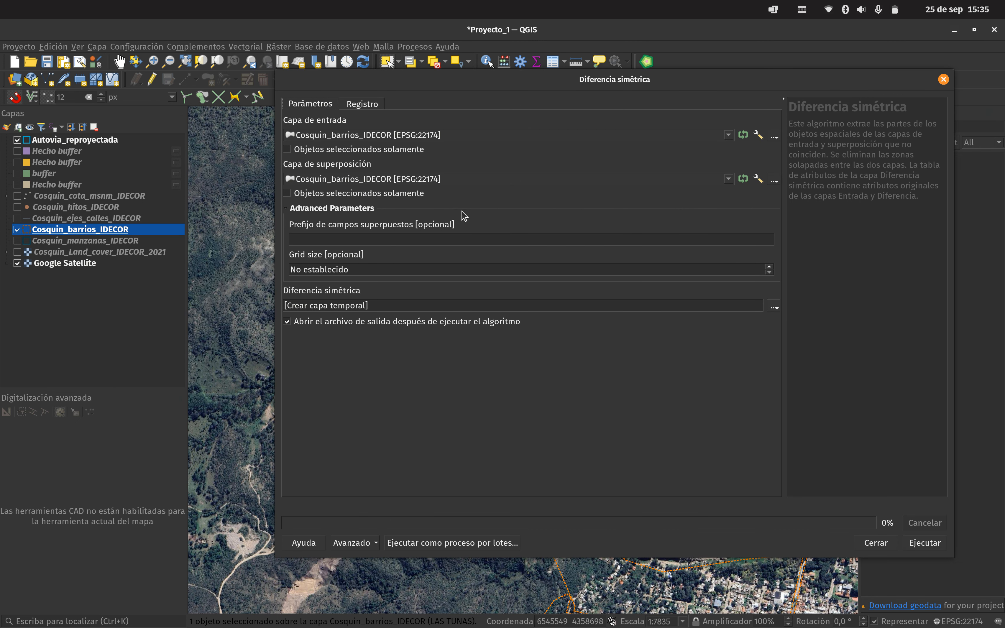
left_click(359, 135)
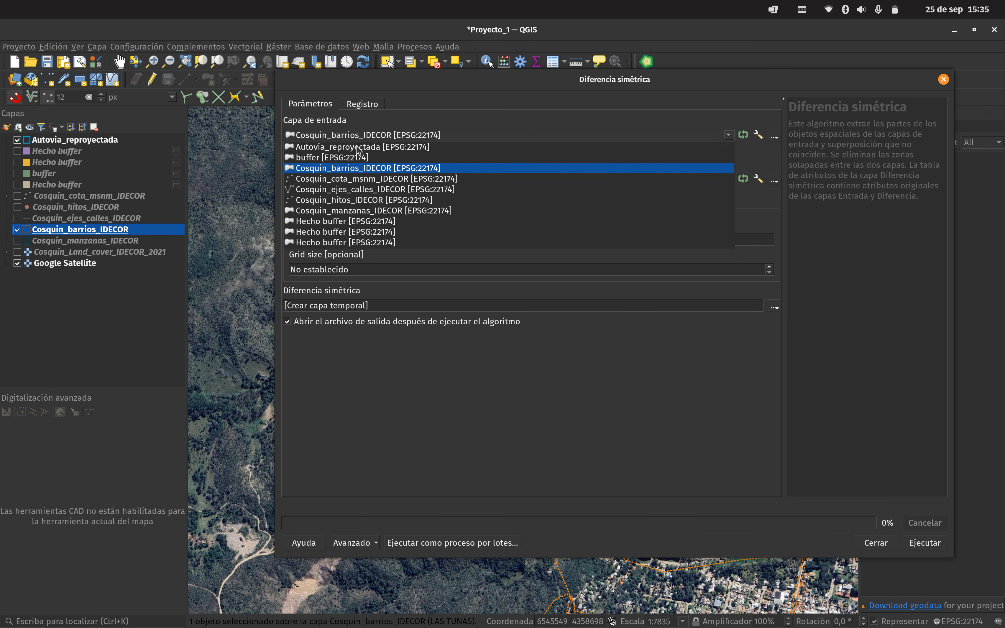
left_click(356, 155)
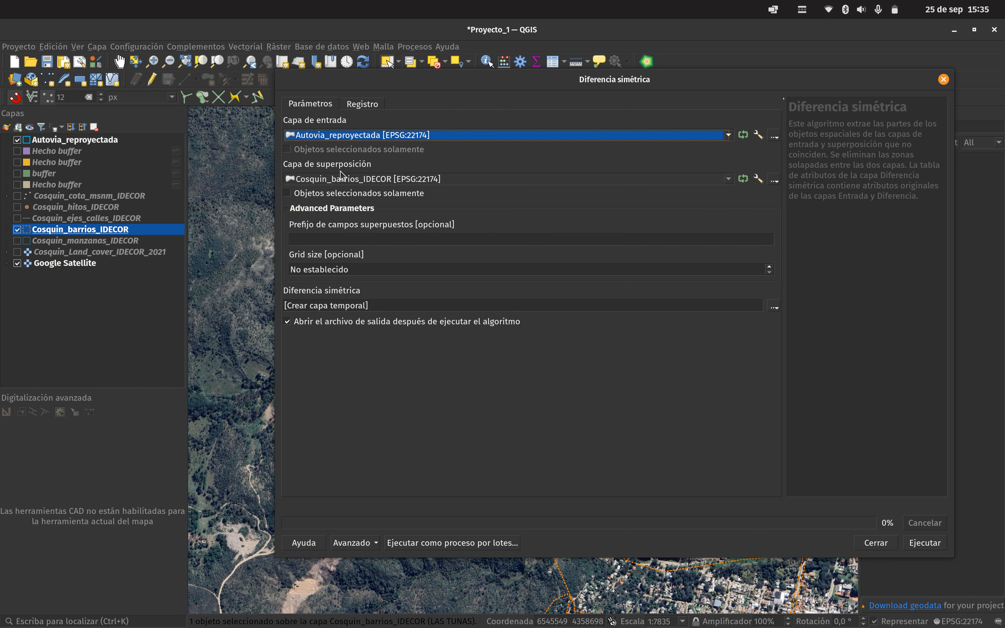
left_click(336, 184)
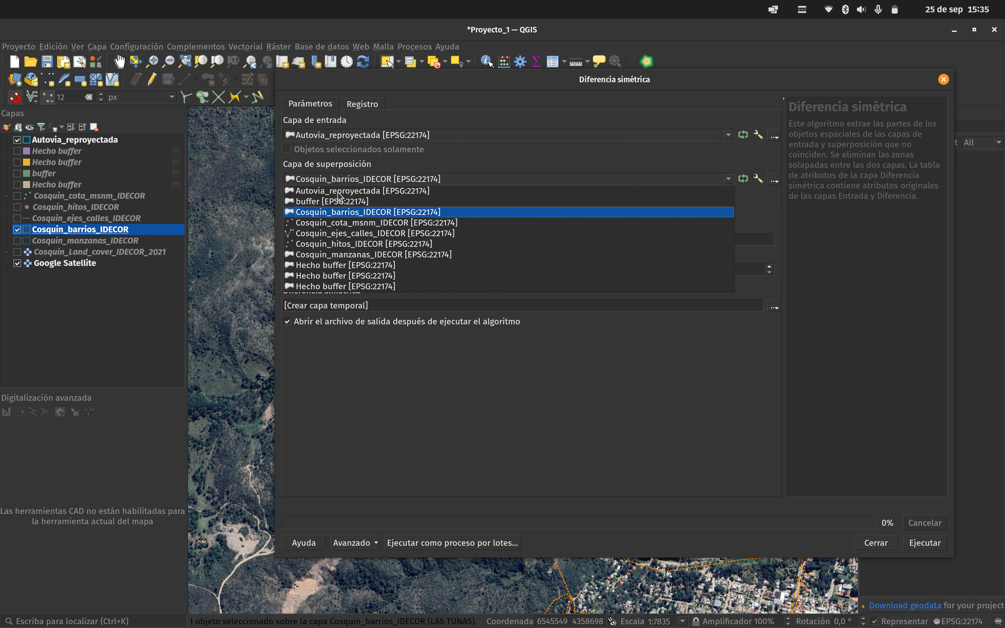
left_click(342, 211)
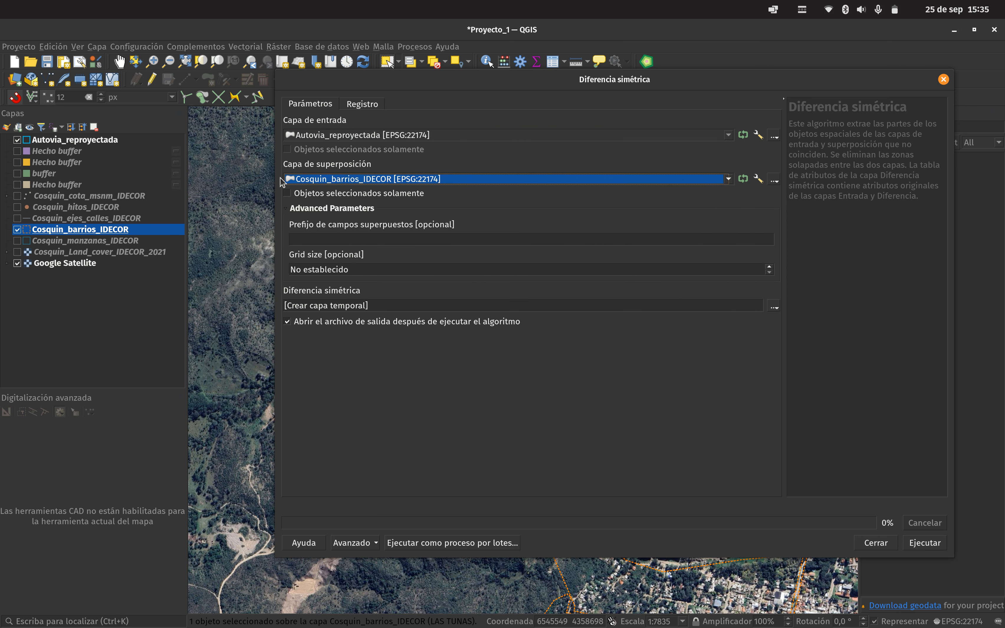
Step: Restrict the overlay layer to selected features only and run the symmetrical difference into a temporary layer
left_click(289, 195)
left_click(318, 193)
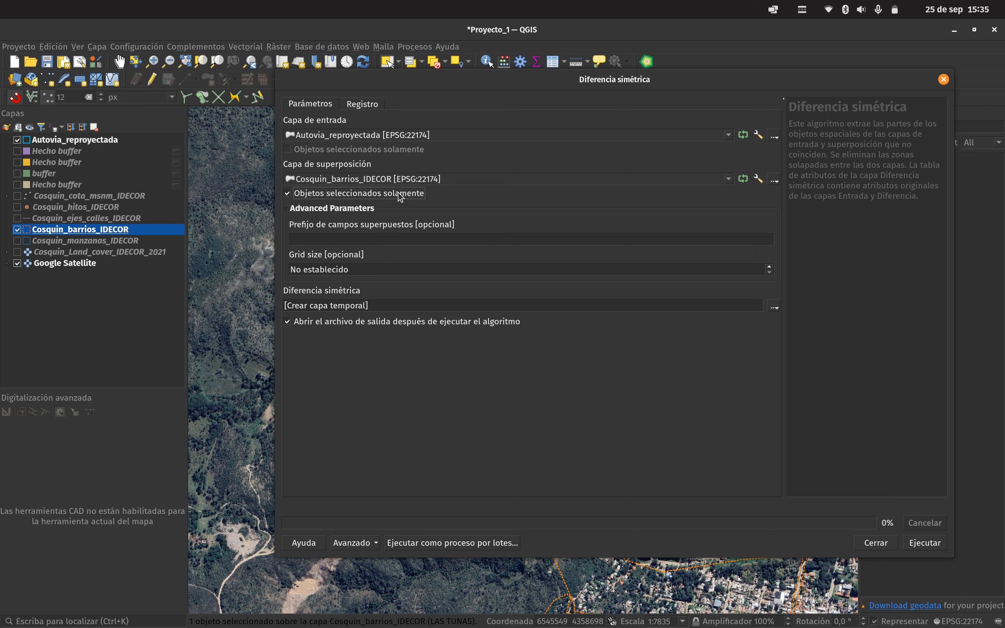
left_click_drag(537, 118, 409, 71)
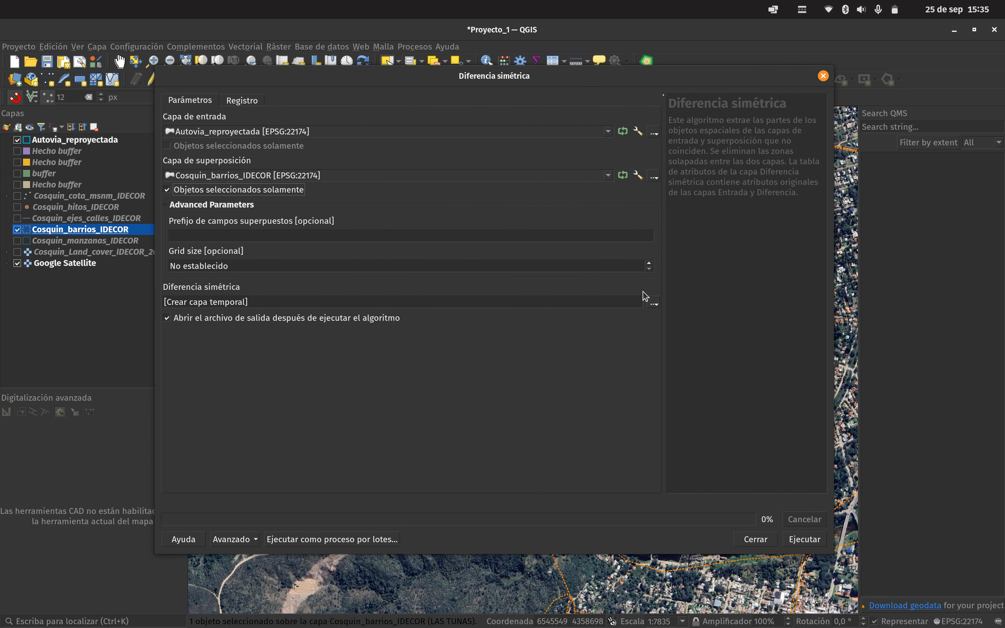
left_click(796, 542)
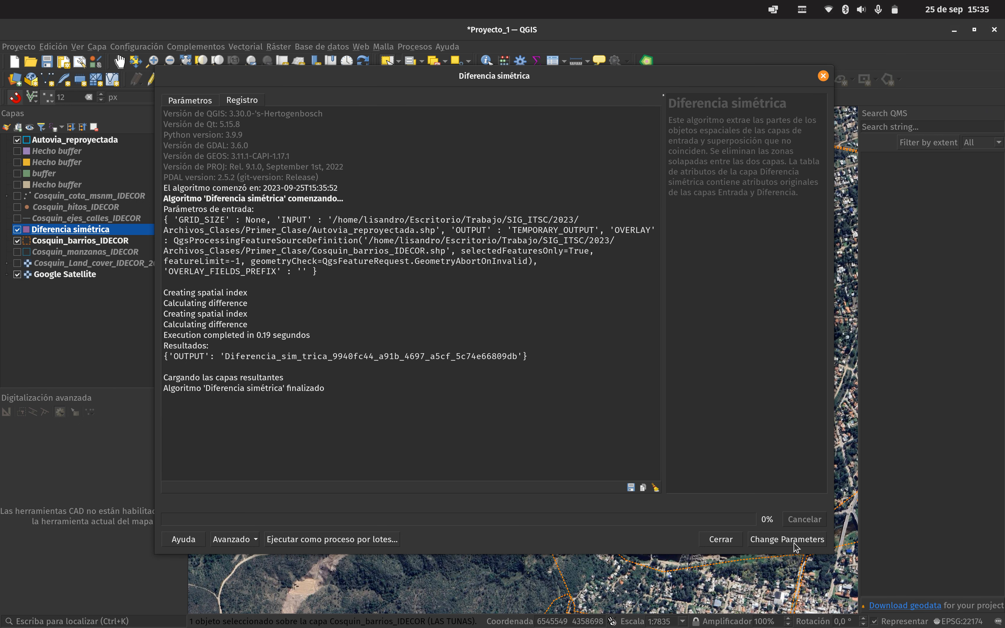
left_click(823, 76)
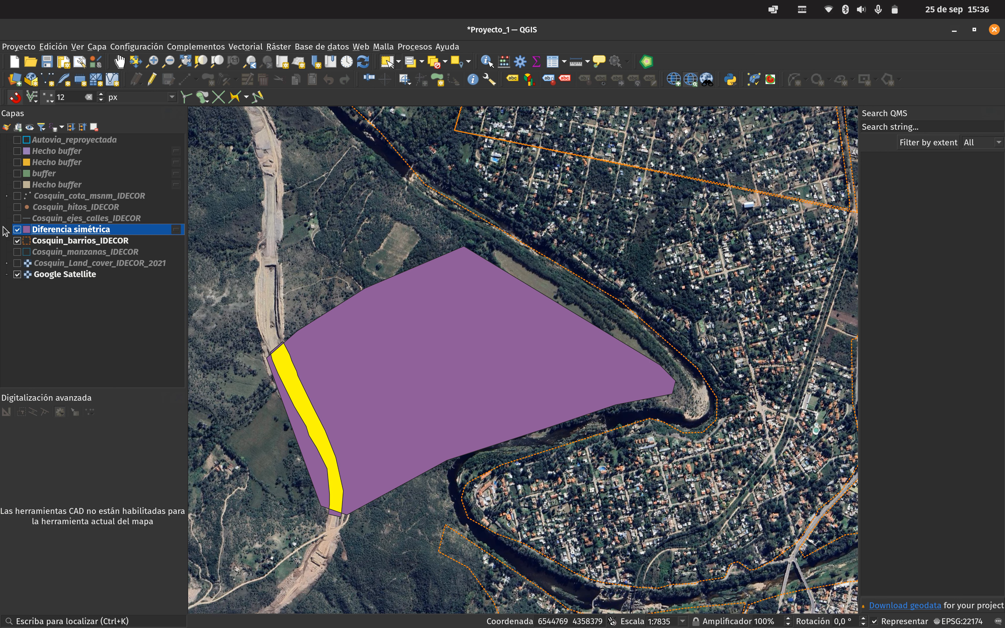
Step: Hide the Cosquin_barrios_IDECOR layer to show the symmetrical difference polygon over the satellite imagery
left_click(18, 241)
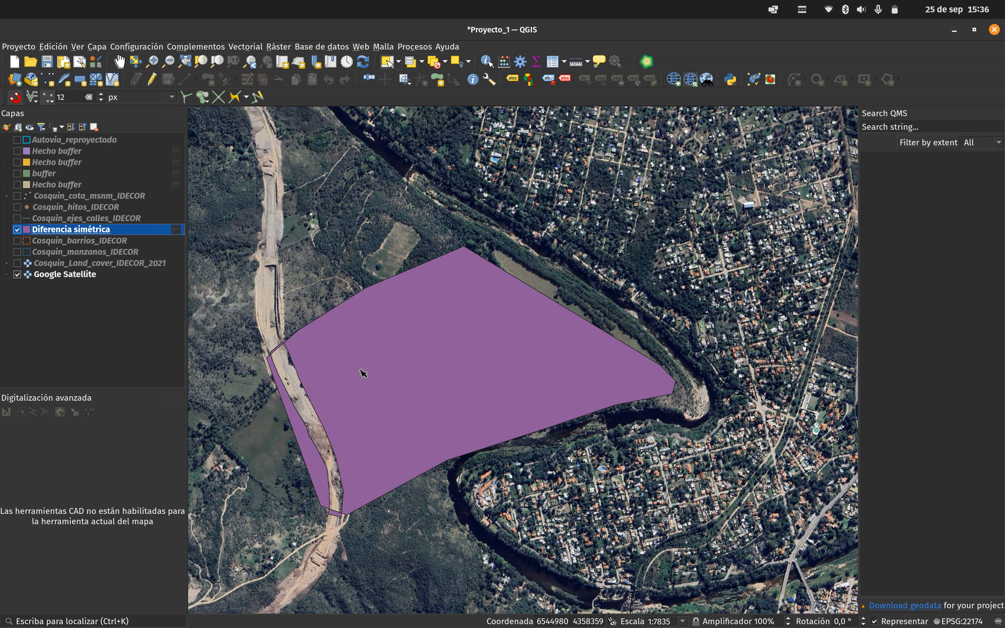
left_click_drag(438, 364, 485, 313)
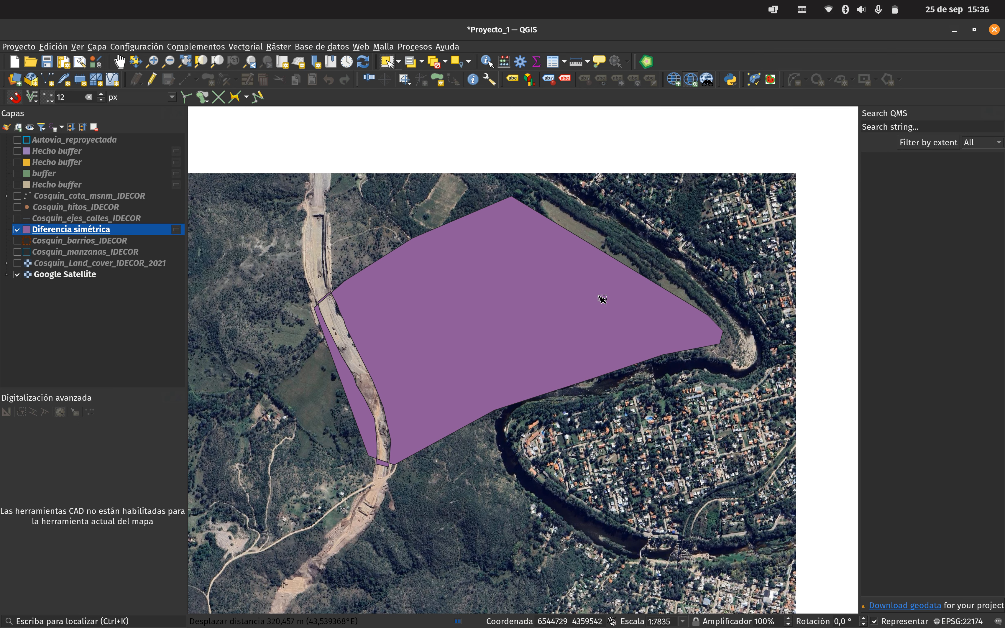
Step: Make the Diferencia simétrica layer editable and delete the autovia record from its attribute table
right_click(62, 230)
left_click(97, 381)
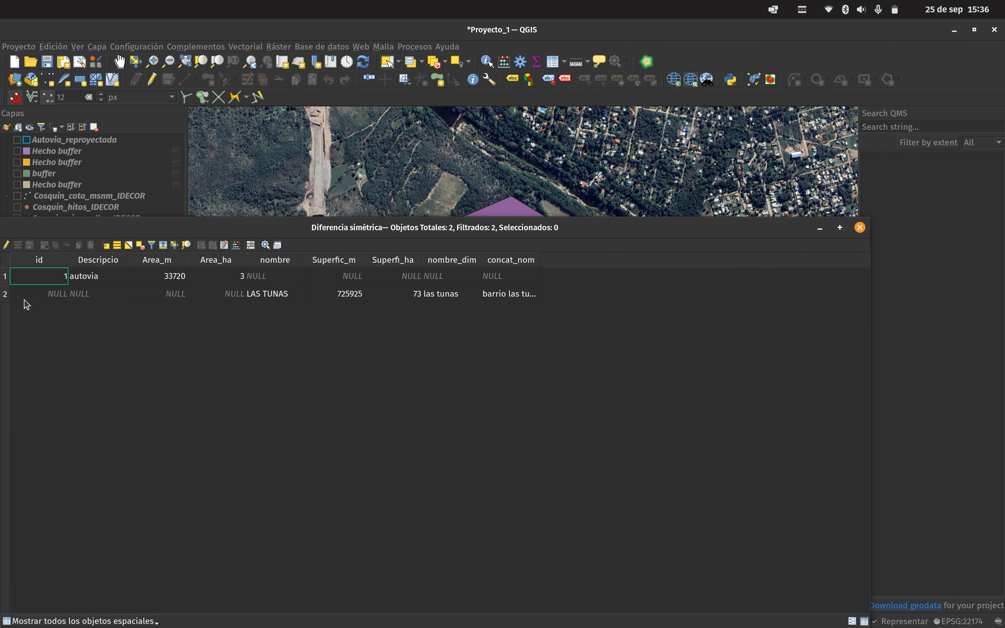
left_click(4, 276)
left_click(6, 245)
left_click(56, 245)
left_click_drag(81, 222, 706, 127)
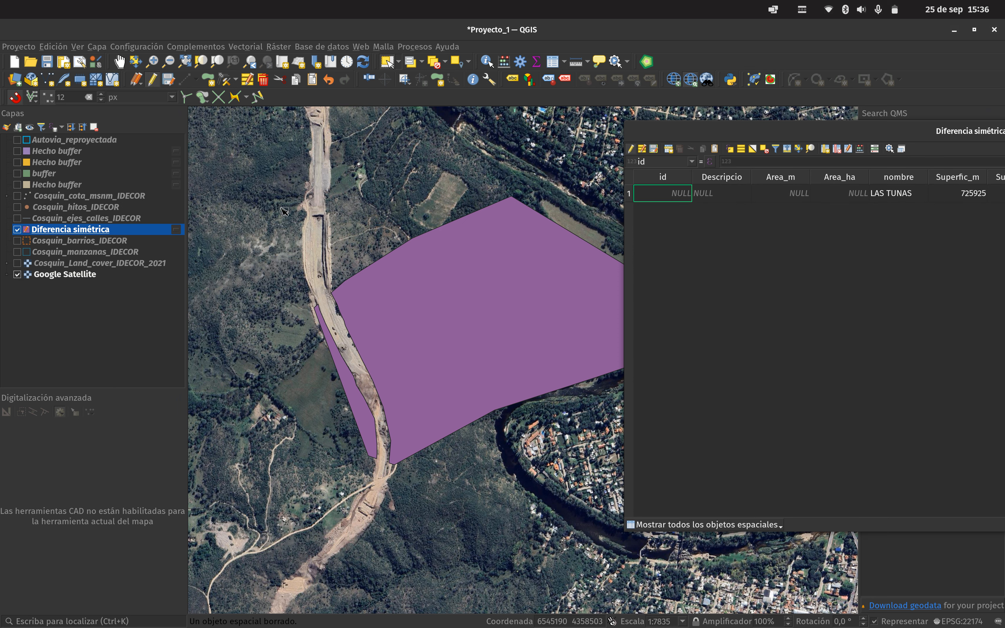
left_click_drag(706, 135, 631, 163)
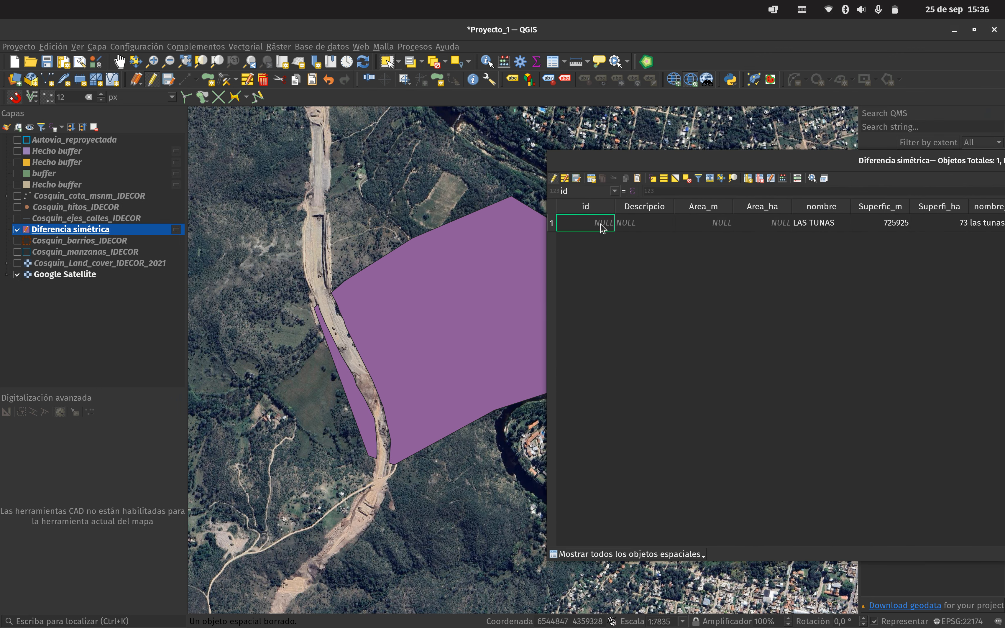
Step: Select the LAS TUNAS record and set the field calculator to update the existing Superfi_ha field for it
left_click(553, 224)
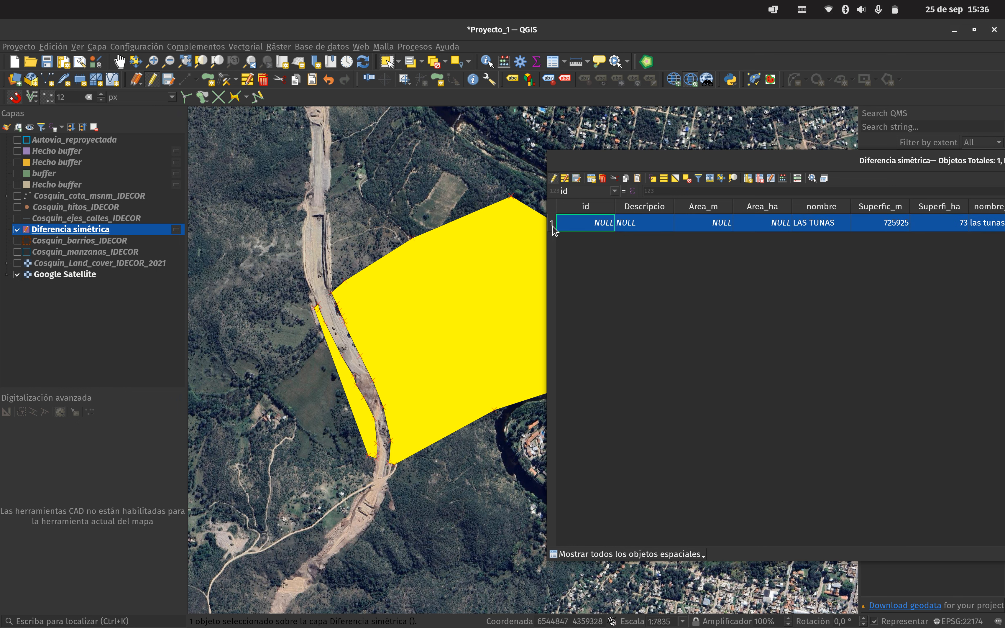
left_click_drag(700, 162, 469, 205)
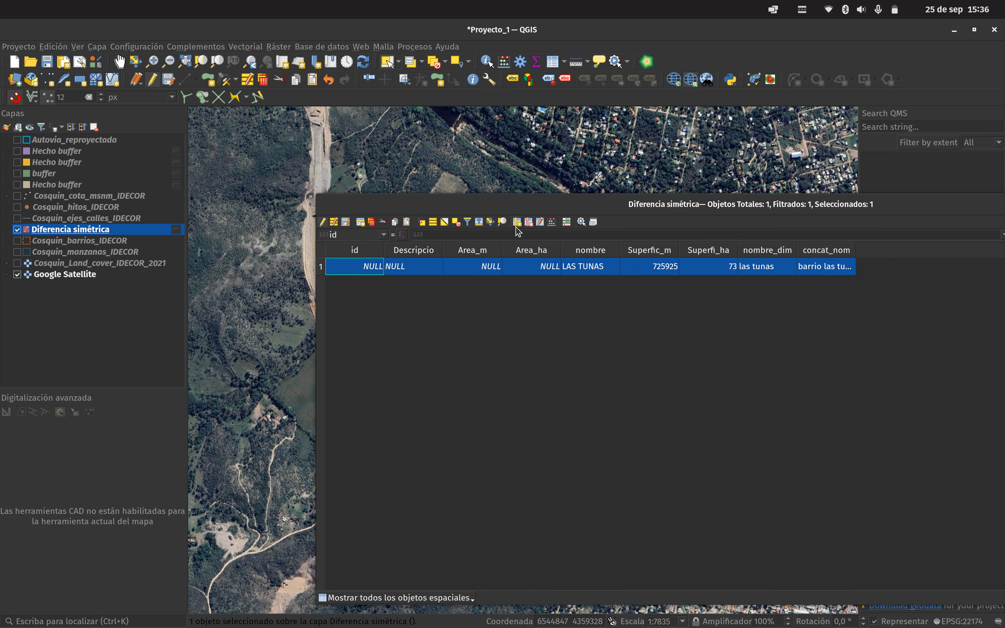
left_click(551, 224)
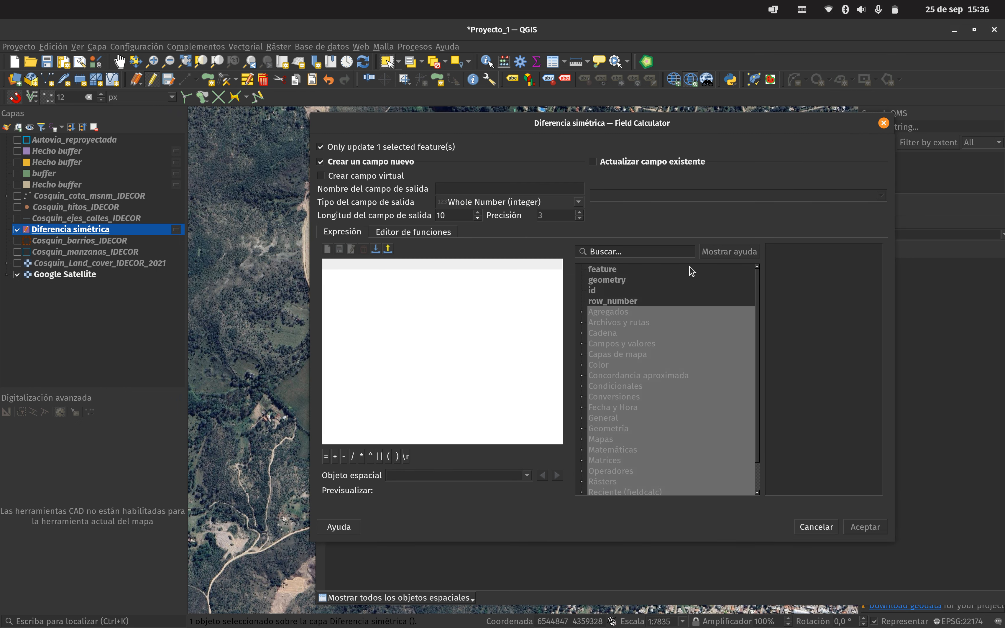
left_click(634, 162)
left_click(636, 196)
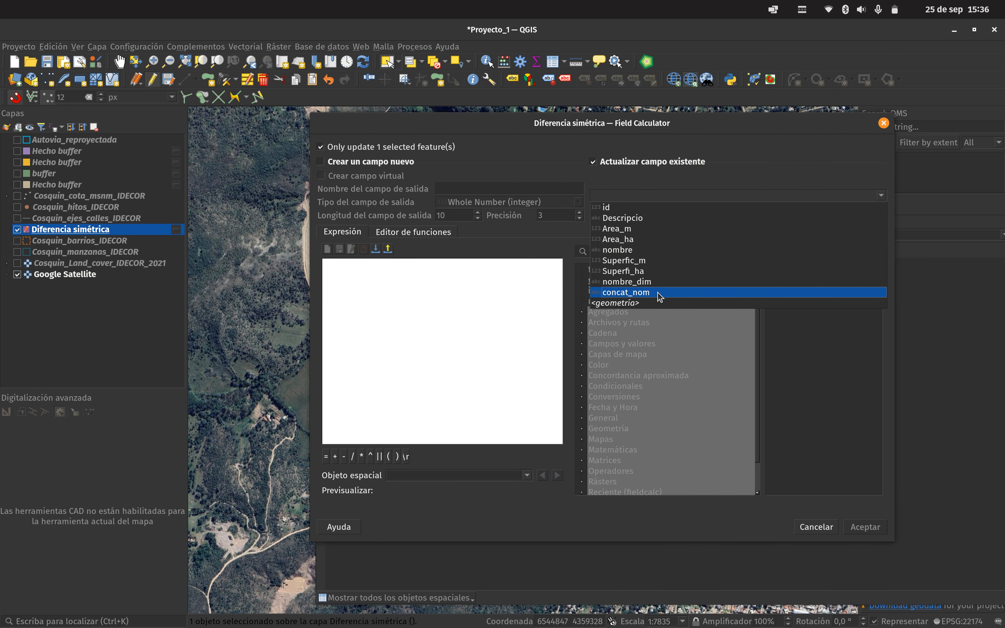
left_click(656, 267)
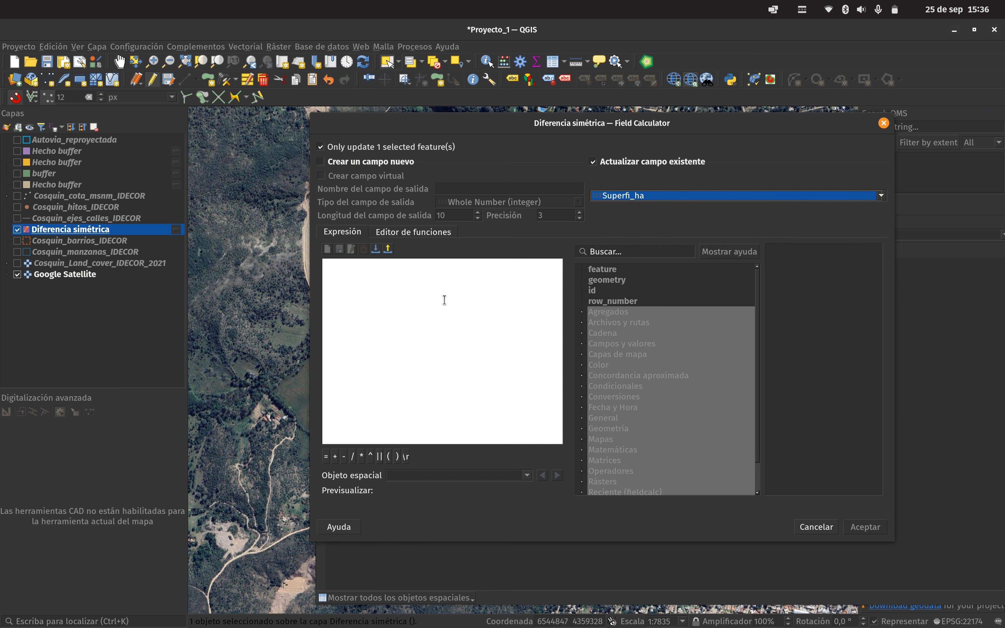
Step: Recalculate Superfi_ha with the expression $area /10000 and close the attribute table
scroll(614, 341, "down", 1)
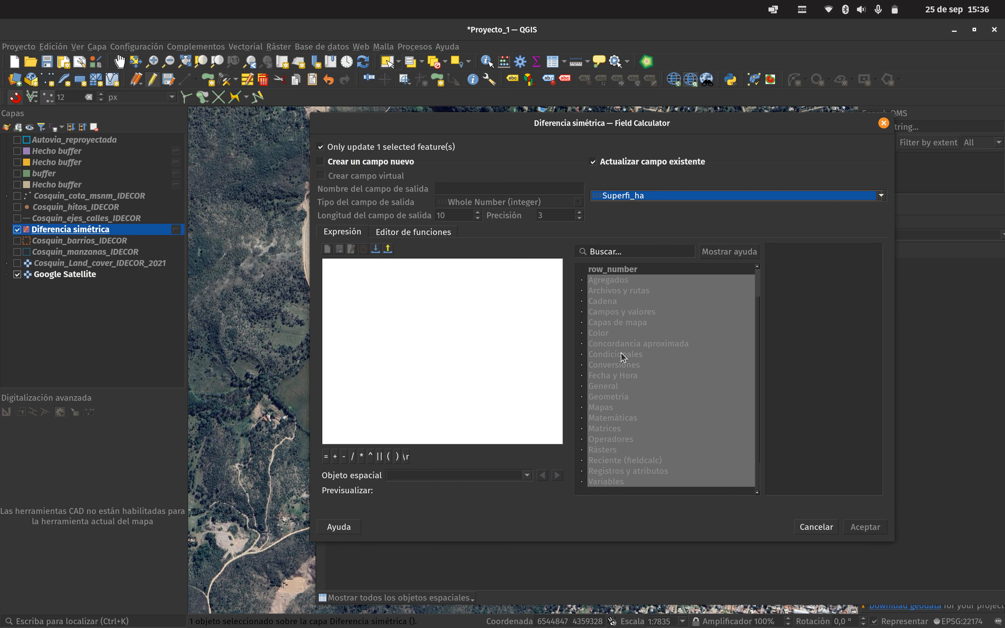
left_click_drag(770, 124, 771, 308)
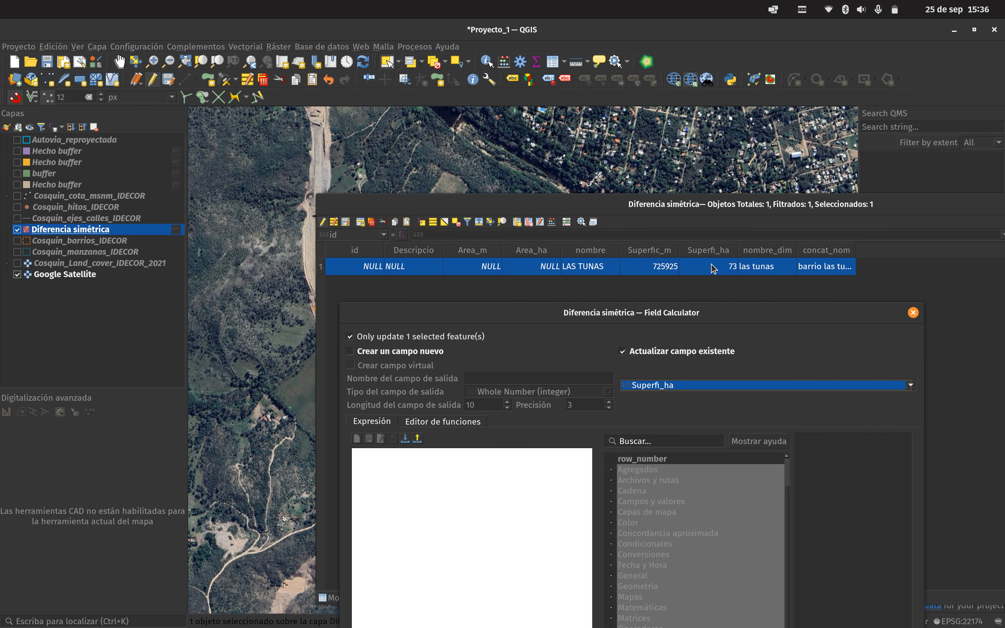
left_click_drag(678, 311, 509, 121)
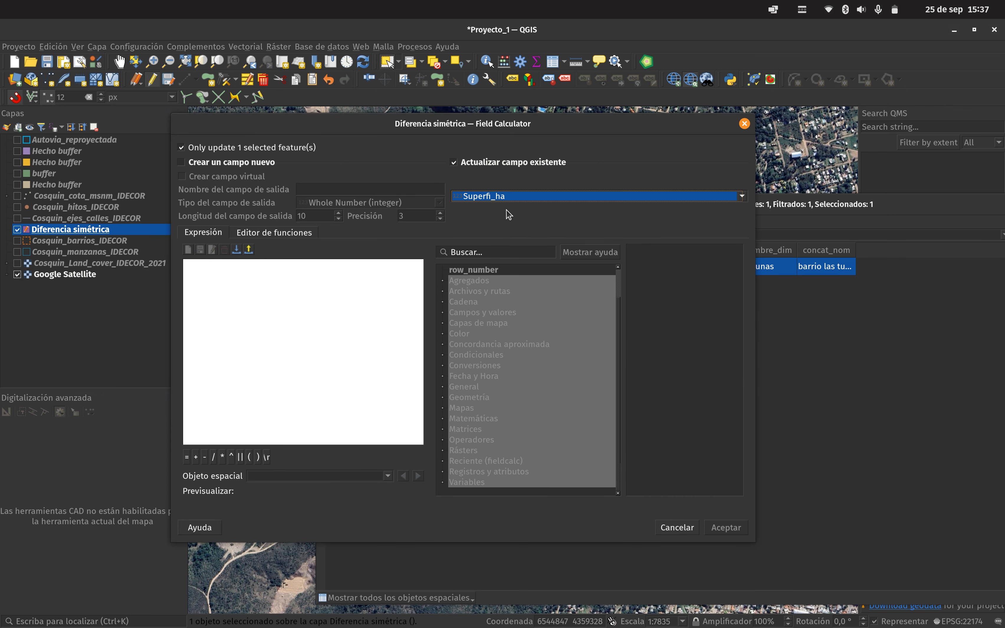
double_click(464, 397)
scroll(503, 437, "down", 1)
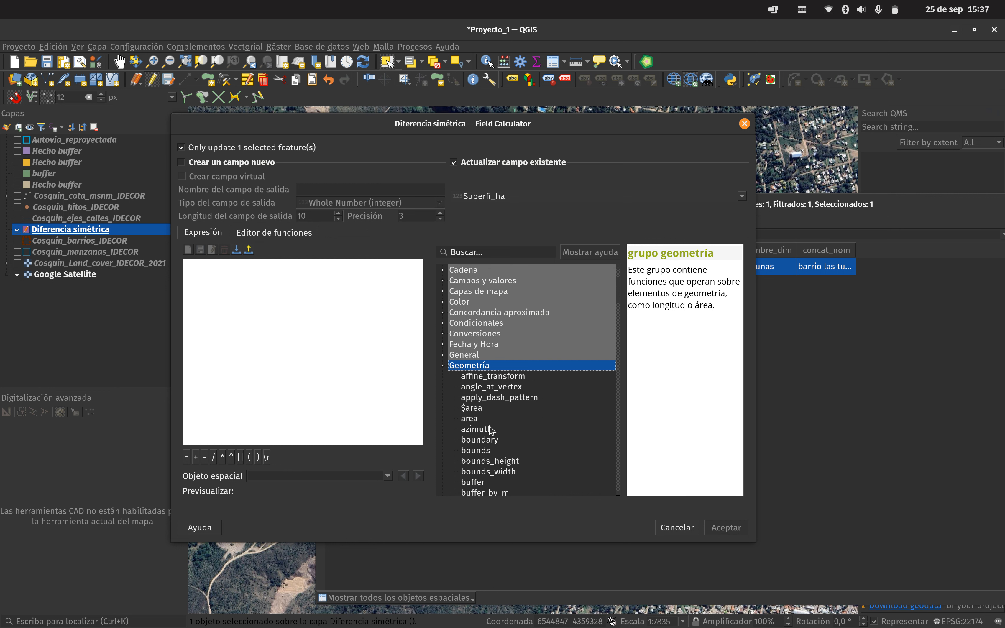
double_click(483, 410)
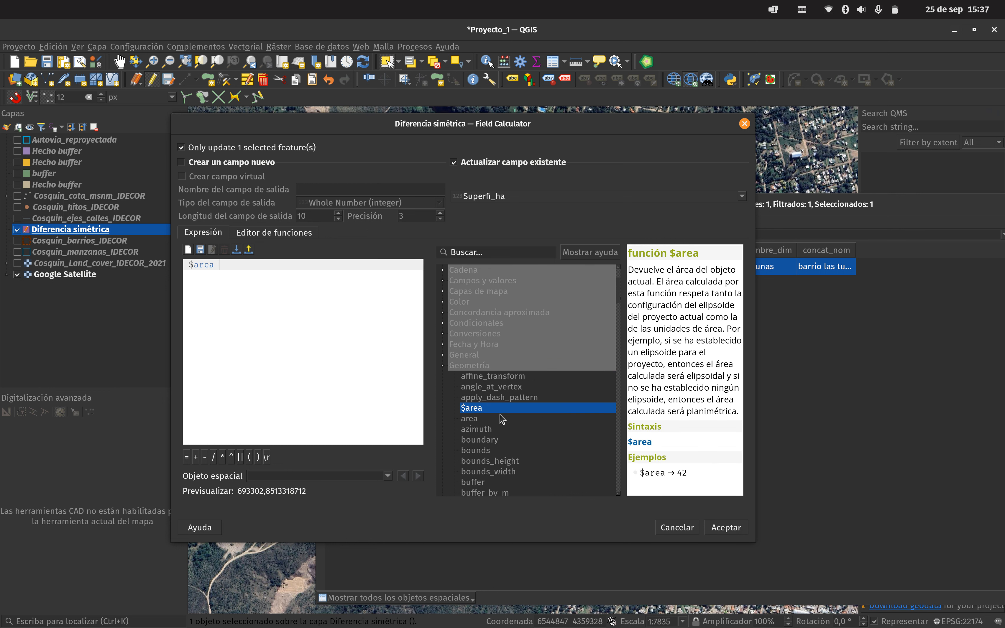
type("/10000")
left_click(733, 530)
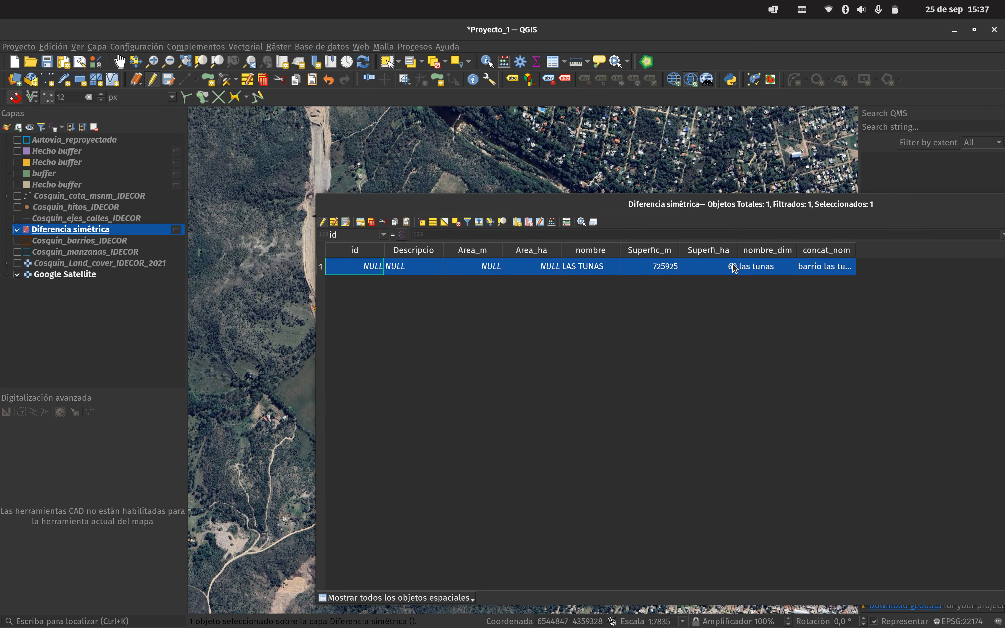
left_click_drag(711, 217, 371, 373)
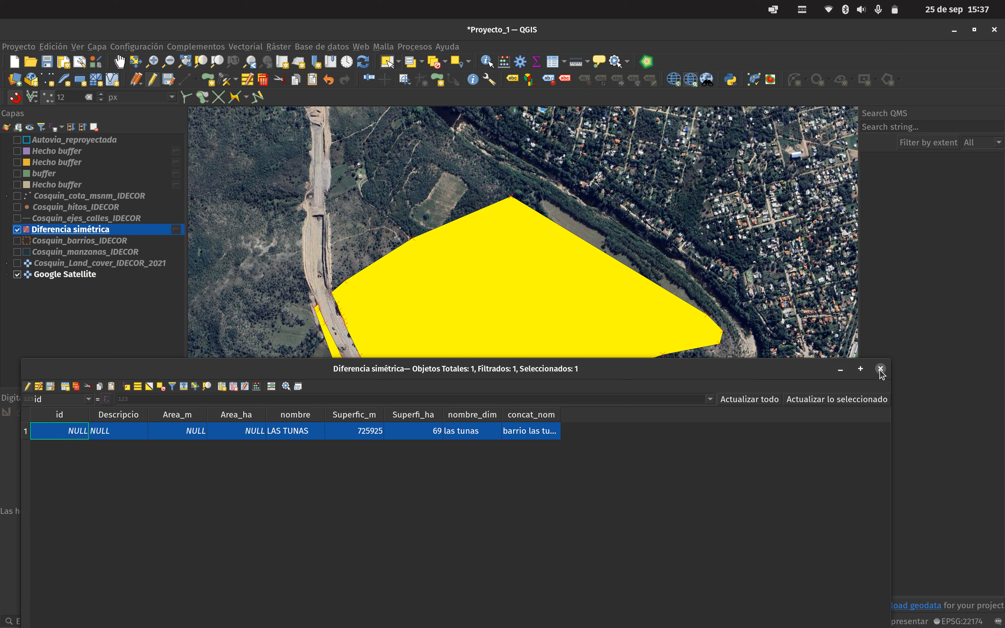
left_click(881, 369)
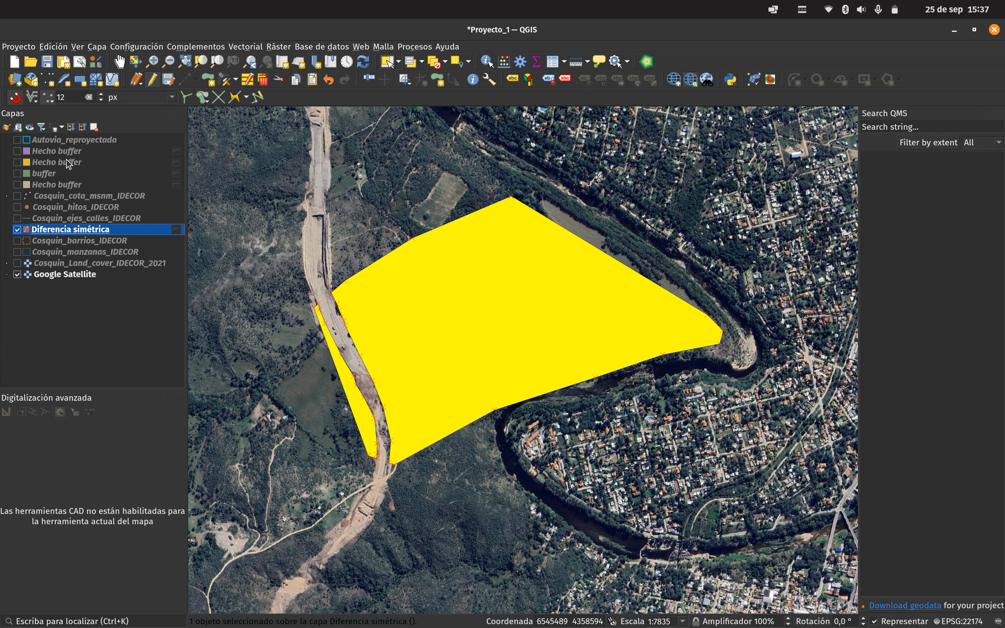
Step: Examine the area values in the attribute table of the Autovia_reproyectada layer
right_click(65, 144)
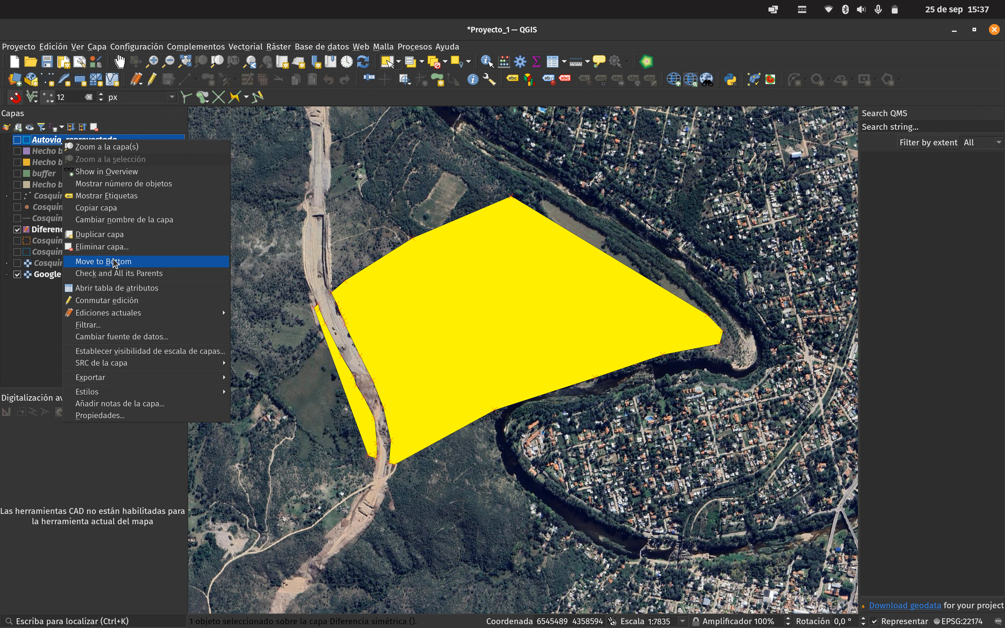
left_click(115, 288)
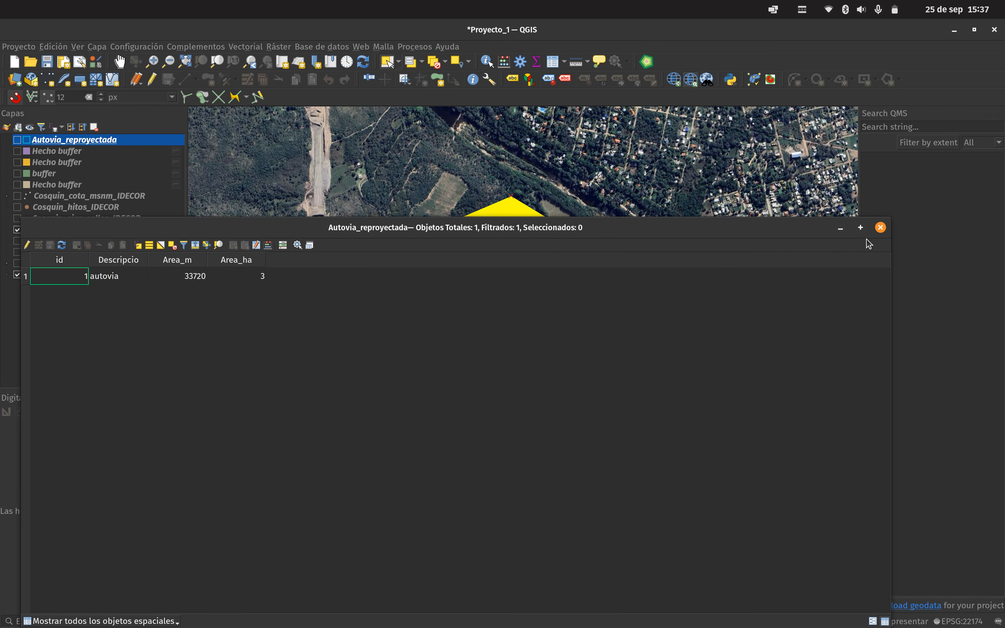
left_click(880, 228)
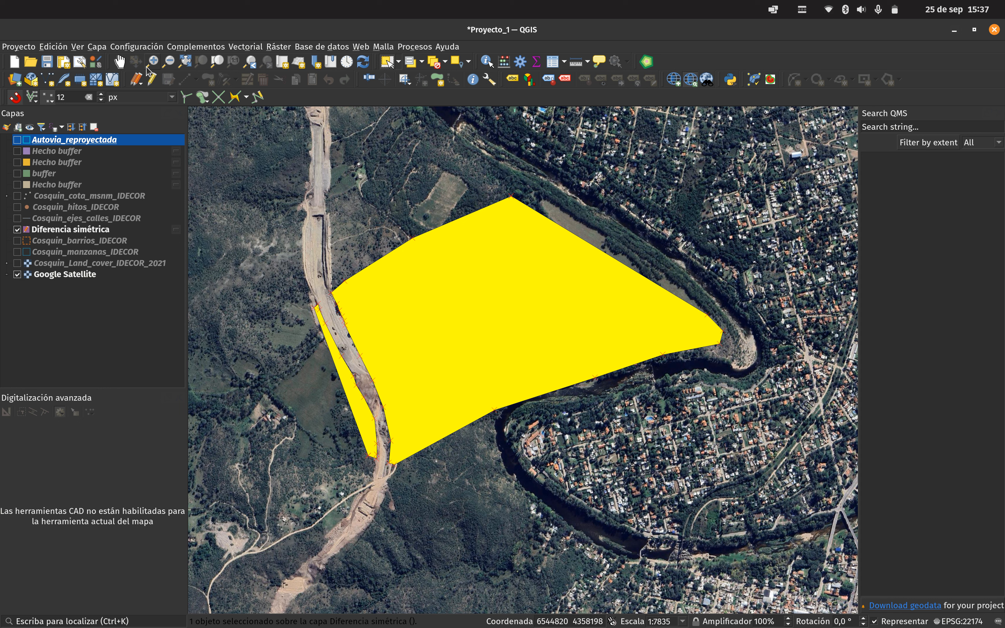
left_click(802, 9)
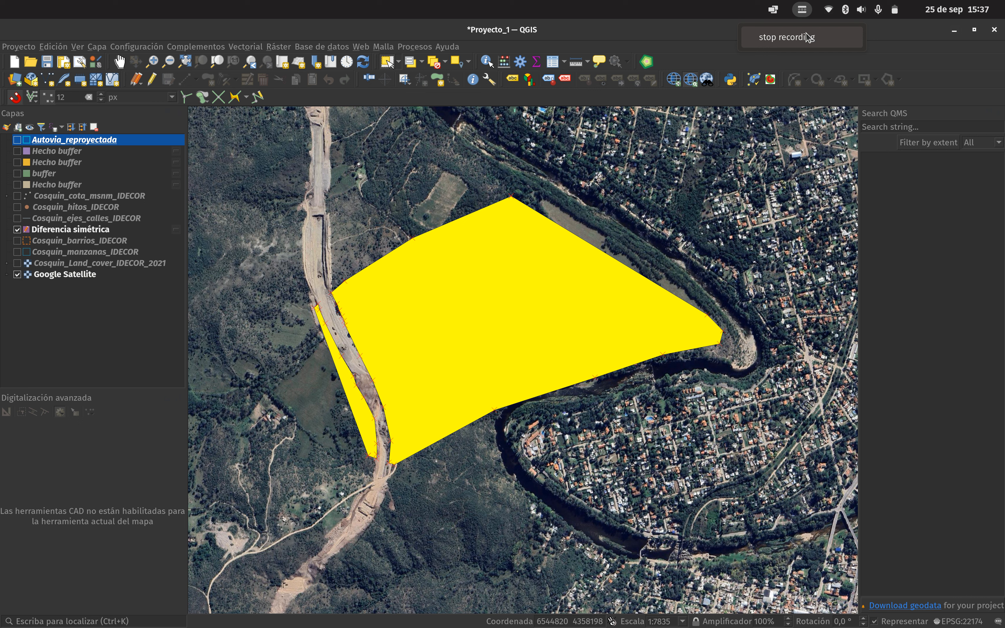